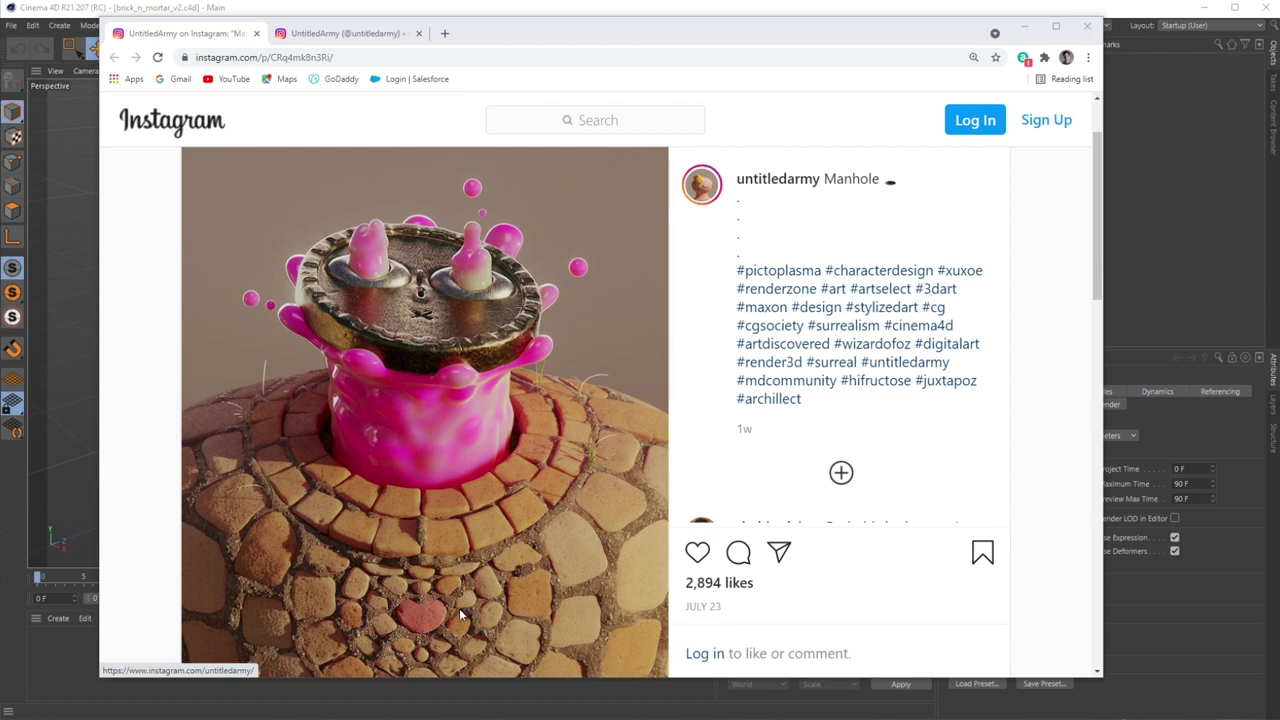
Switch to Cinema 4D, add a cube and resize it into a brick of about 33 × 44 × 87 cm.
{"action": "left_click", "coordinate": [564, 33]}
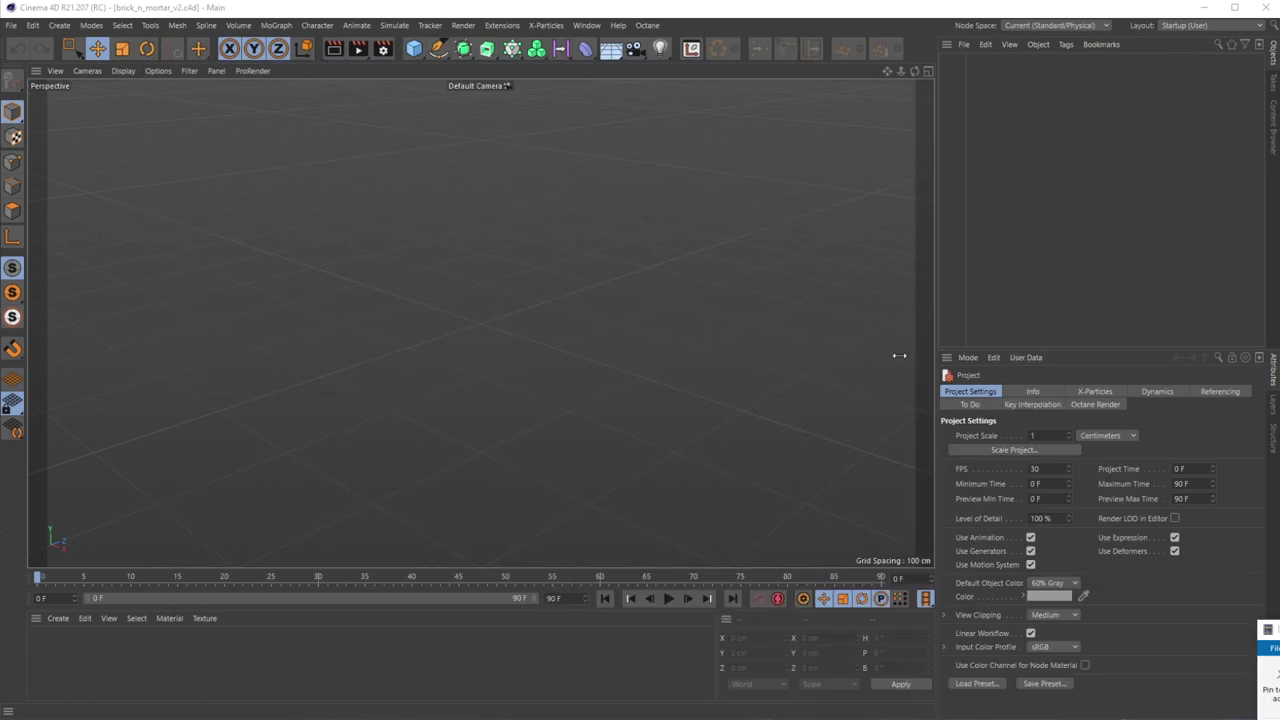
{"action": "left_click", "coordinate": [414, 48]}
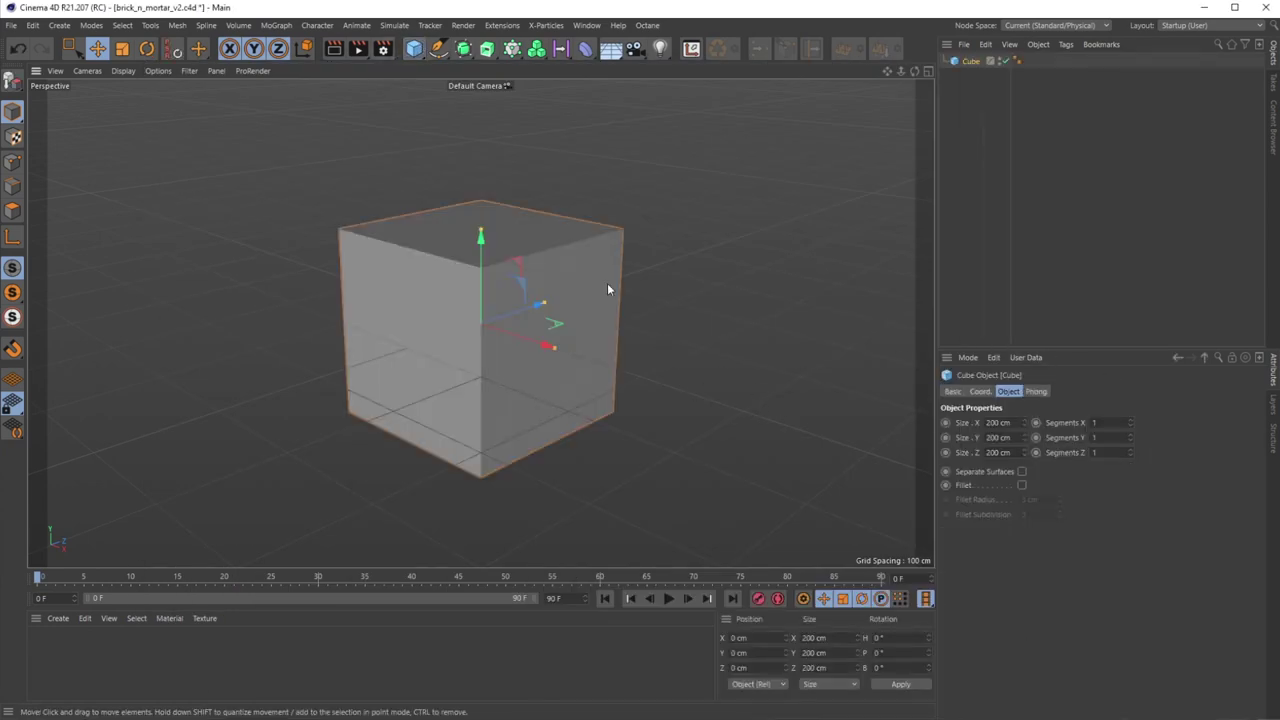
{"action": "left_click_drag", "start_coordinate": [553, 347], "coordinate": [494, 334]}
{"action": "left_click_drag", "start_coordinate": [480, 230], "coordinate": [509, 314]}
{"action": "left_click_drag", "start_coordinate": [481, 361], "coordinate": [372, 353], "text": "alt"}
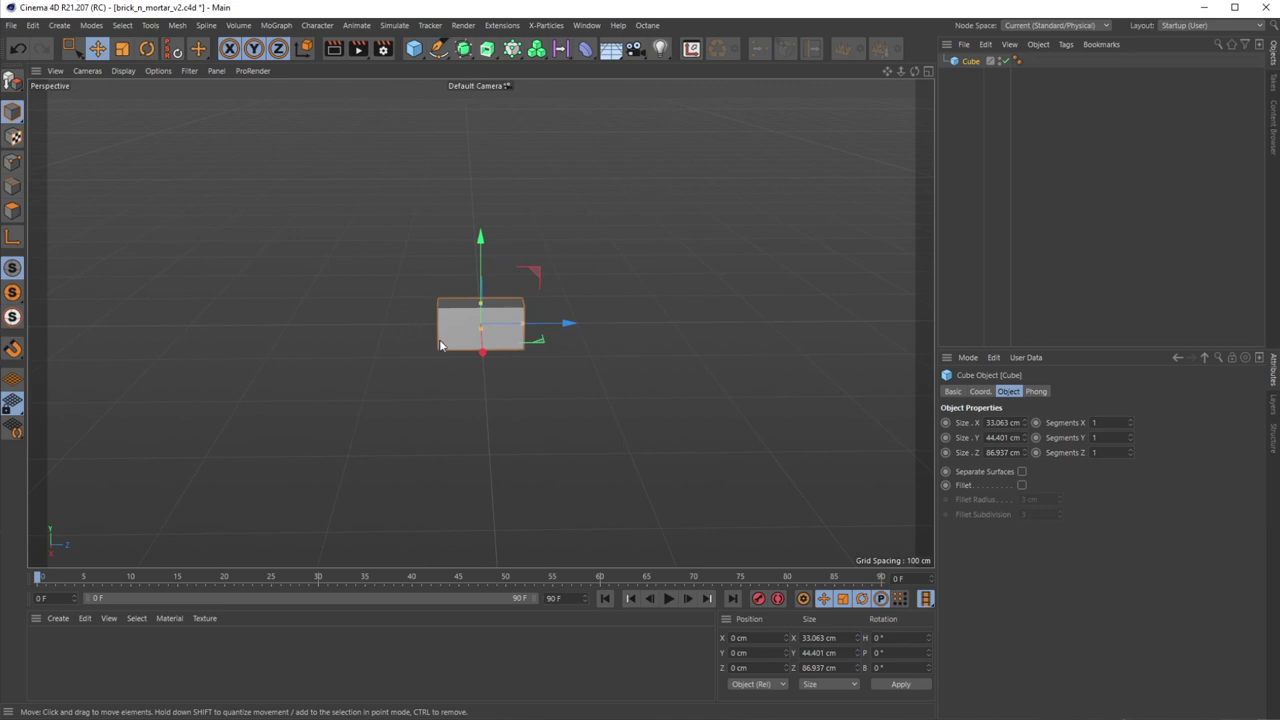
{"action": "right_click_drag", "start_coordinate": [439, 340], "coordinate": [602, 240], "text": "alt"}
{"action": "left_click_drag", "start_coordinate": [602, 240], "coordinate": [736, 211], "text": "alt"}
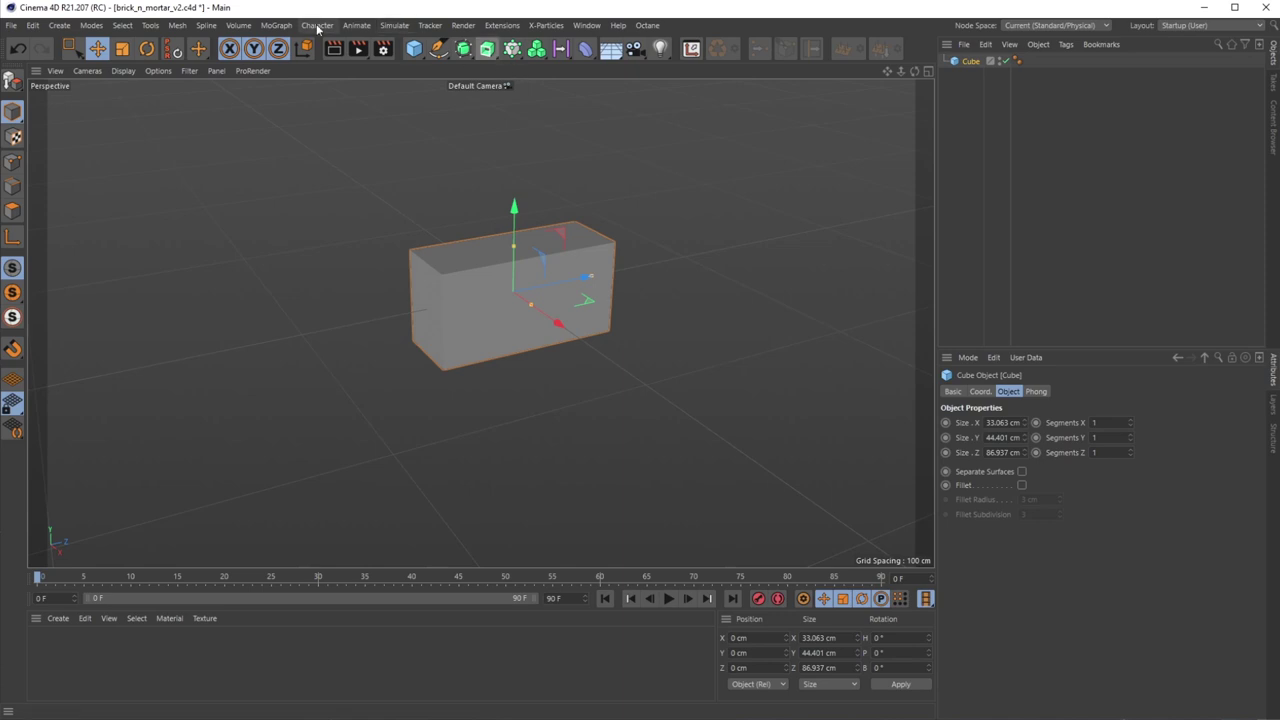
Add a MoGraph Cloner with the brick-shaped cube as its child.
{"action": "left_click", "coordinate": [276, 26]}
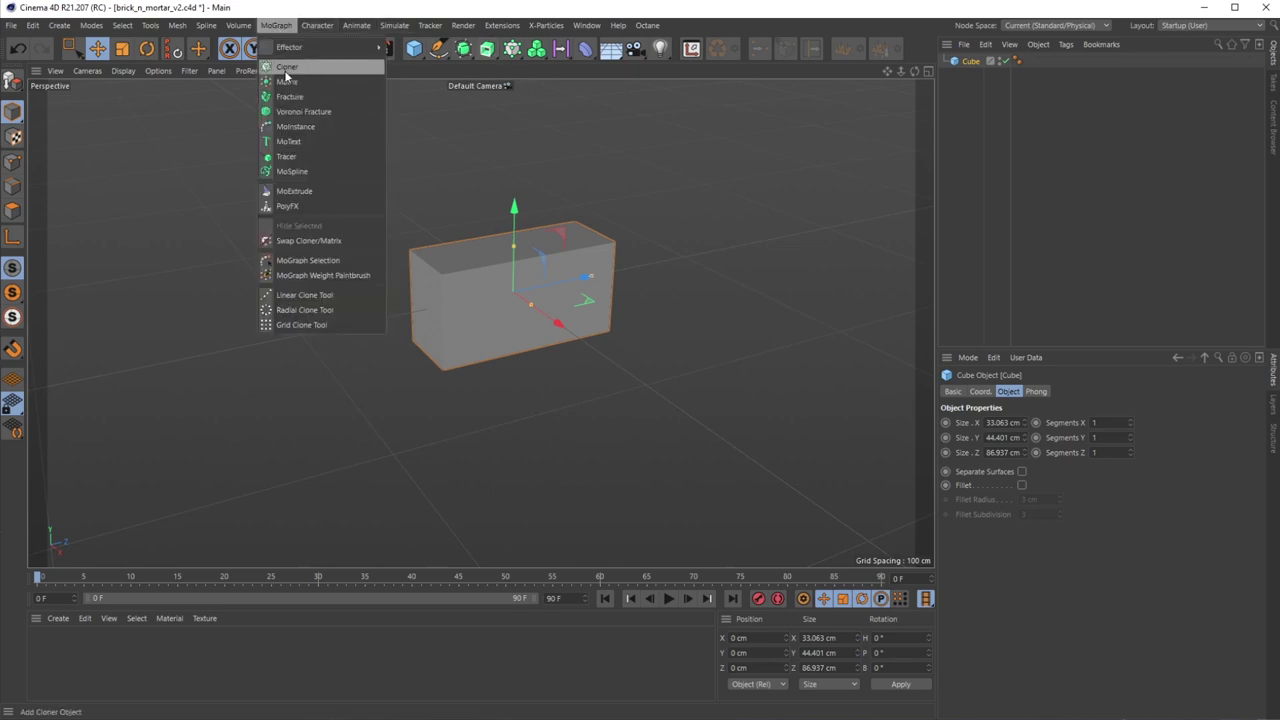
{"action": "left_click", "coordinate": [286, 67]}
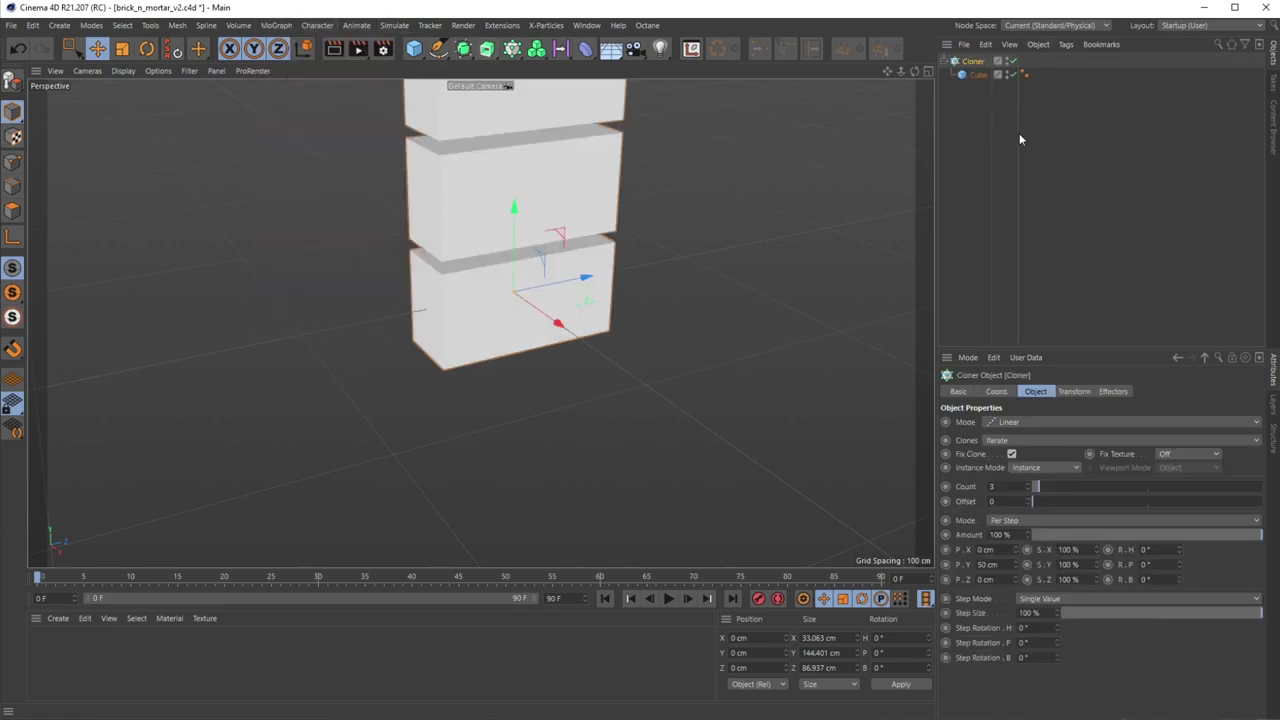
{"action": "middle_click_drag", "start_coordinate": [632, 222], "coordinate": [571, 346], "text": "alt"}
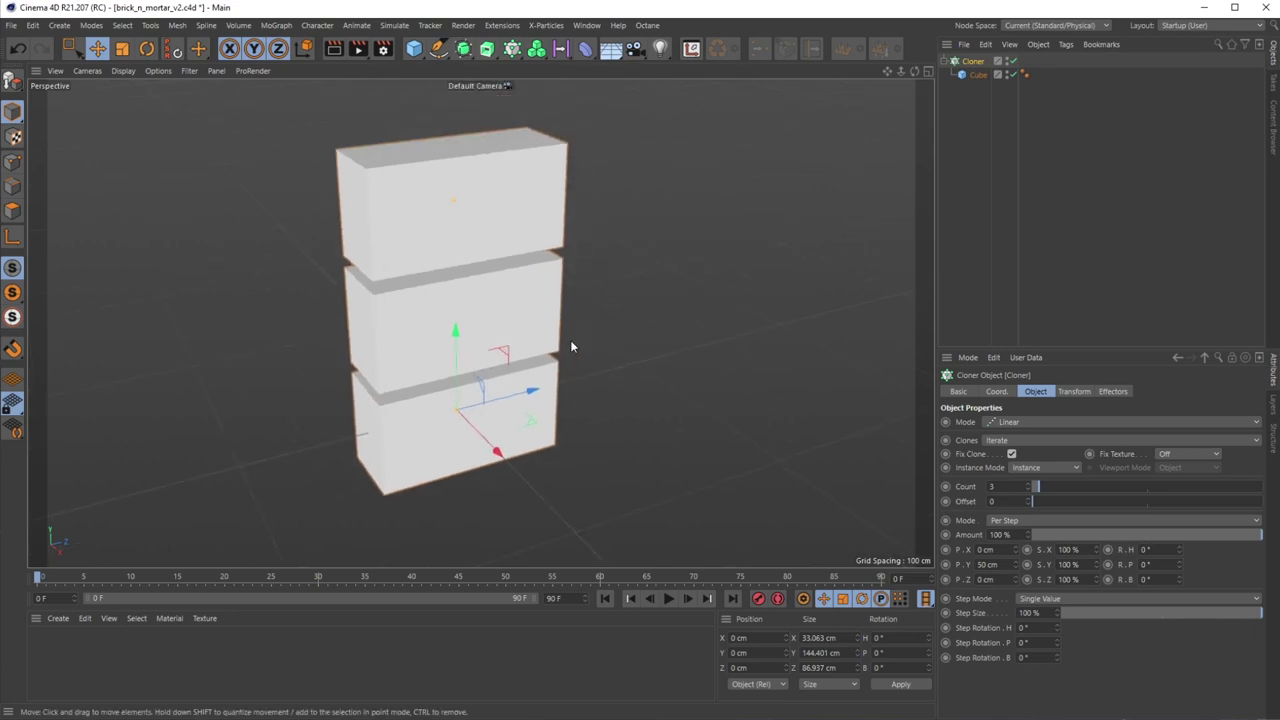
{"action": "left_click_drag", "start_coordinate": [636, 429], "coordinate": [625, 424], "text": "alt"}
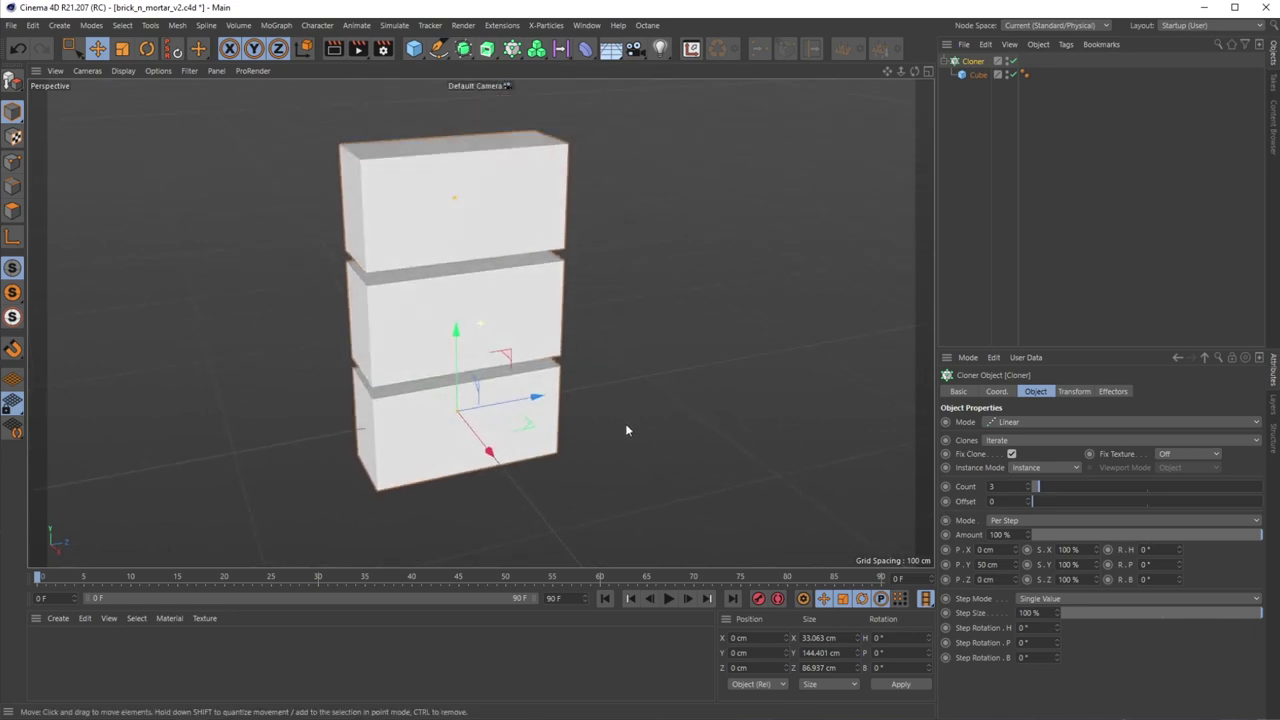
Set the cloner to Grid Array mode with a count of 1 in X and 4 in Y.
{"action": "left_click", "coordinate": [1030, 423]}
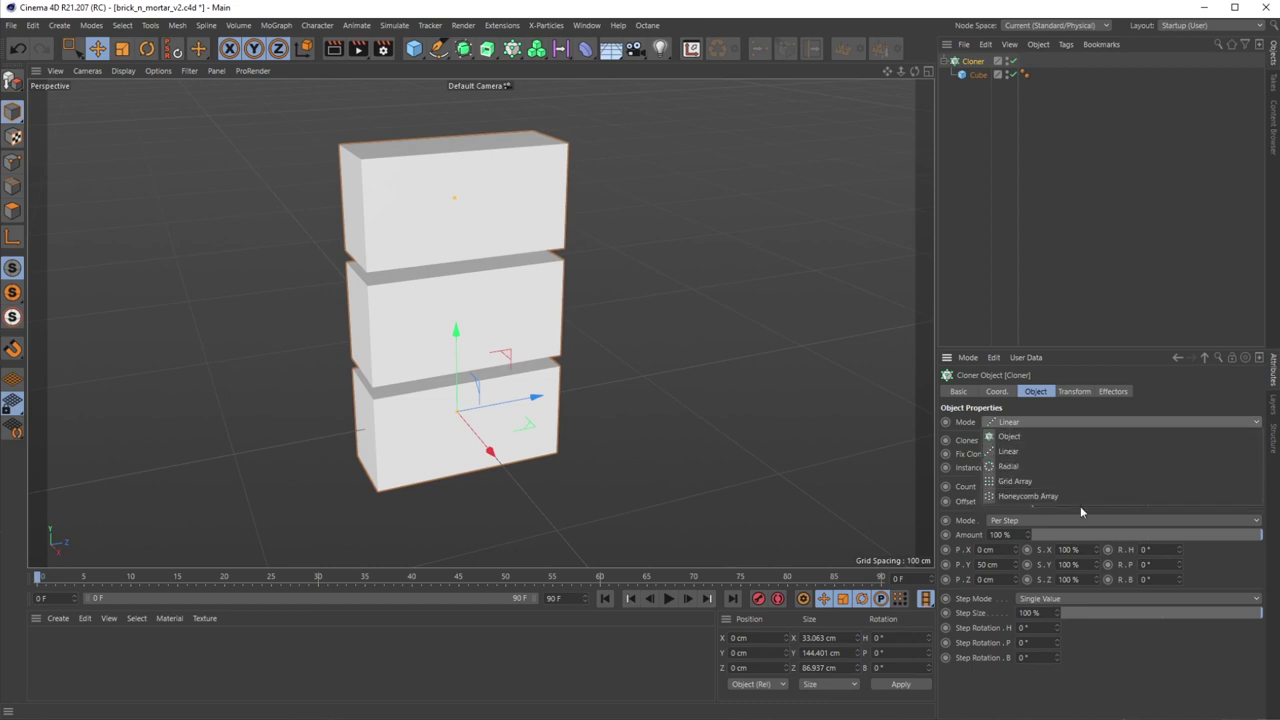
{"action": "left_click", "coordinate": [1015, 482]}
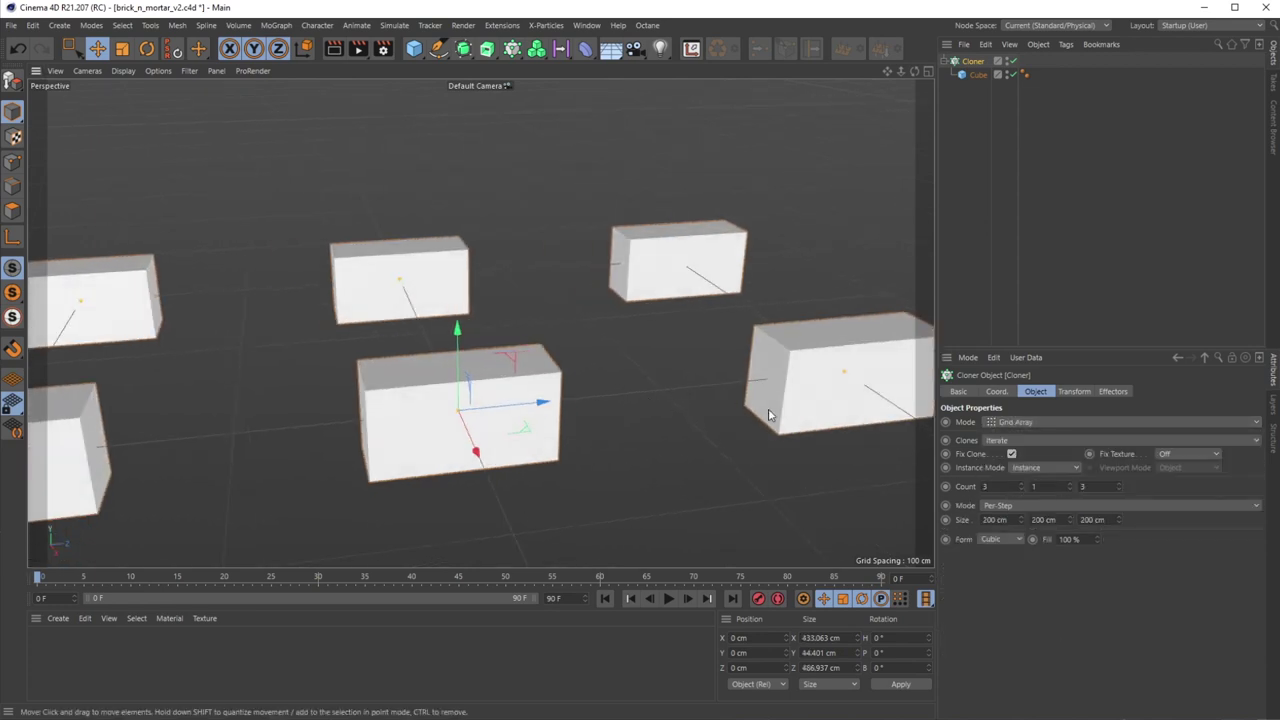
{"action": "left_click", "coordinate": [1020, 490]}
{"action": "left_click", "coordinate": [1020, 490]}
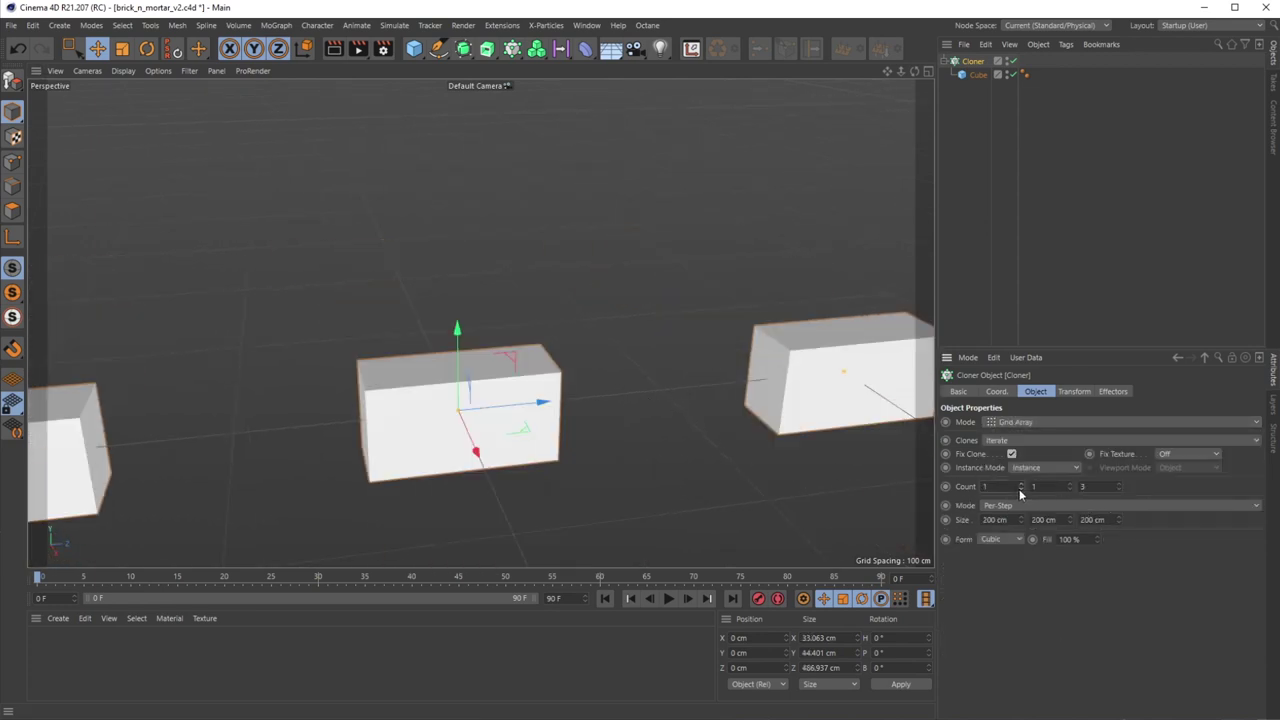
{"action": "left_click", "coordinate": [1069, 483]}
{"action": "left_click", "coordinate": [1069, 483]}
{"action": "left_click", "coordinate": [1069, 483]}
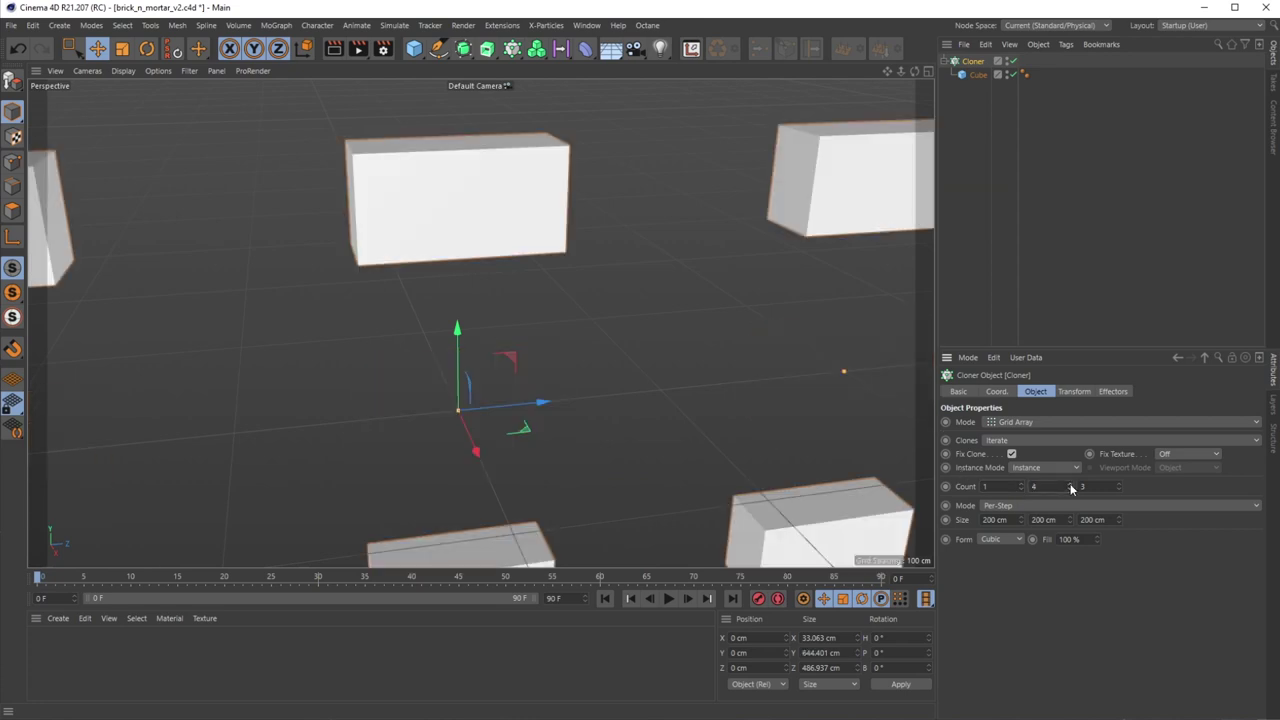
{"action": "scroll", "coordinate": [600, 385], "scroll_direction": "down", "scroll_amount": 3}
{"action": "left_click_drag", "start_coordinate": [607, 374], "coordinate": [614, 397], "text": "alt"}
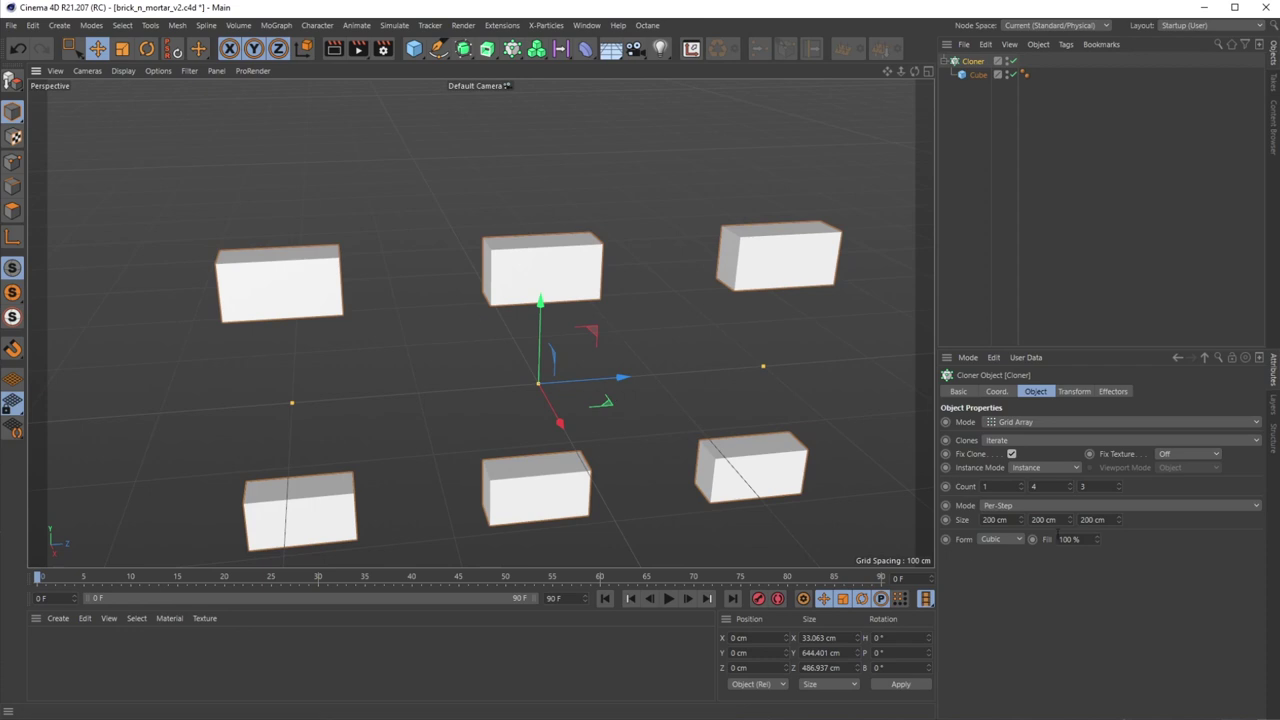
Raise the cloner's Z count to 5 and set the per-step spacing to 57 cm in Y and 97 cm in Z.
{"action": "mouse_move", "coordinate": [1069, 525]}
{"action": "left_mouse_down"}
{"action": "mouse_move", "coordinate": [1069, 570]}
{"action": "mouse_move", "coordinate": [1069, 517]}
{"action": "left_mouse_up"}
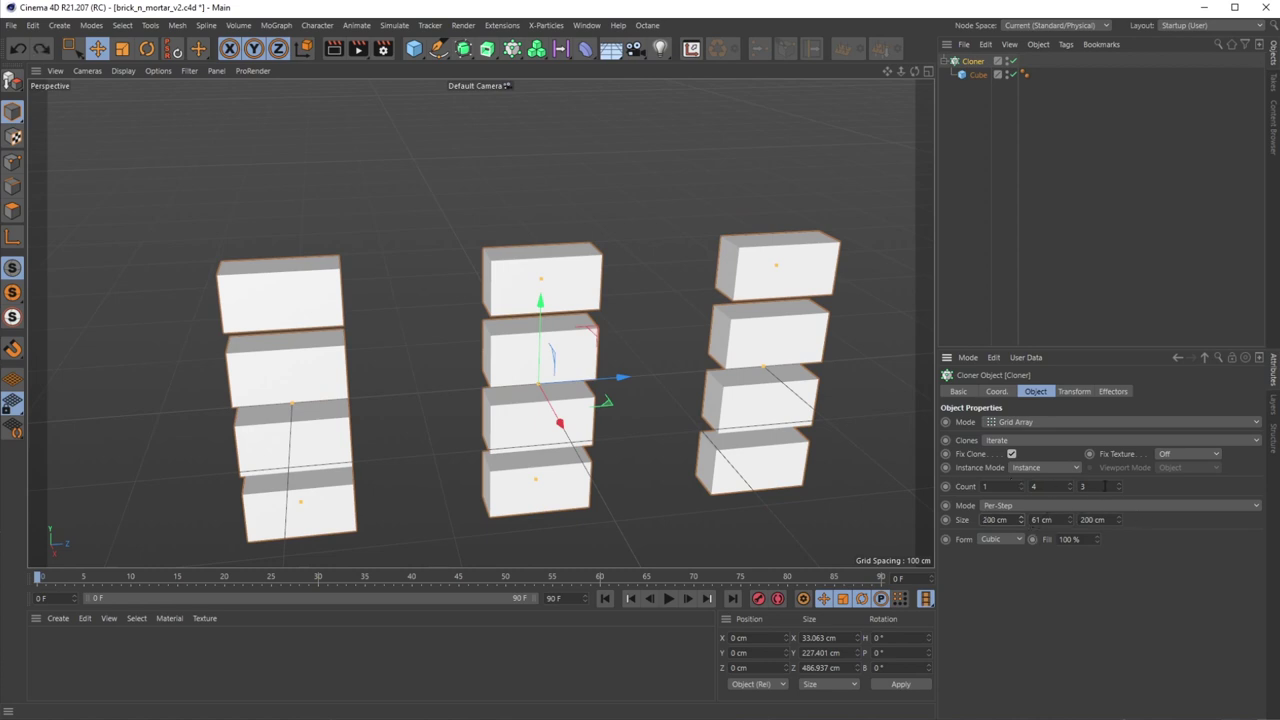
{"action": "left_click", "coordinate": [1120, 482]}
{"action": "left_click", "coordinate": [1120, 482]}
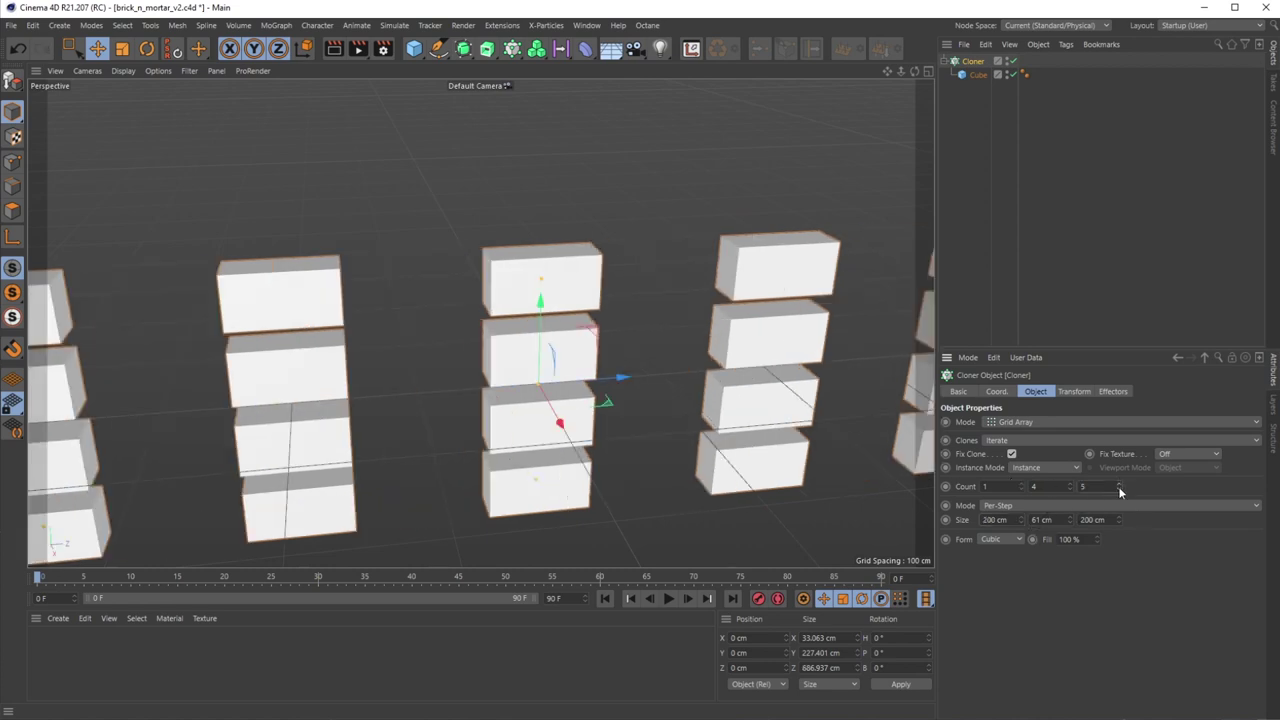
{"action": "left_click_drag", "start_coordinate": [1120, 522], "coordinate": [1053, 522]}
{"action": "left_click_drag", "start_coordinate": [464, 389], "coordinate": [443, 357], "text": "alt"}
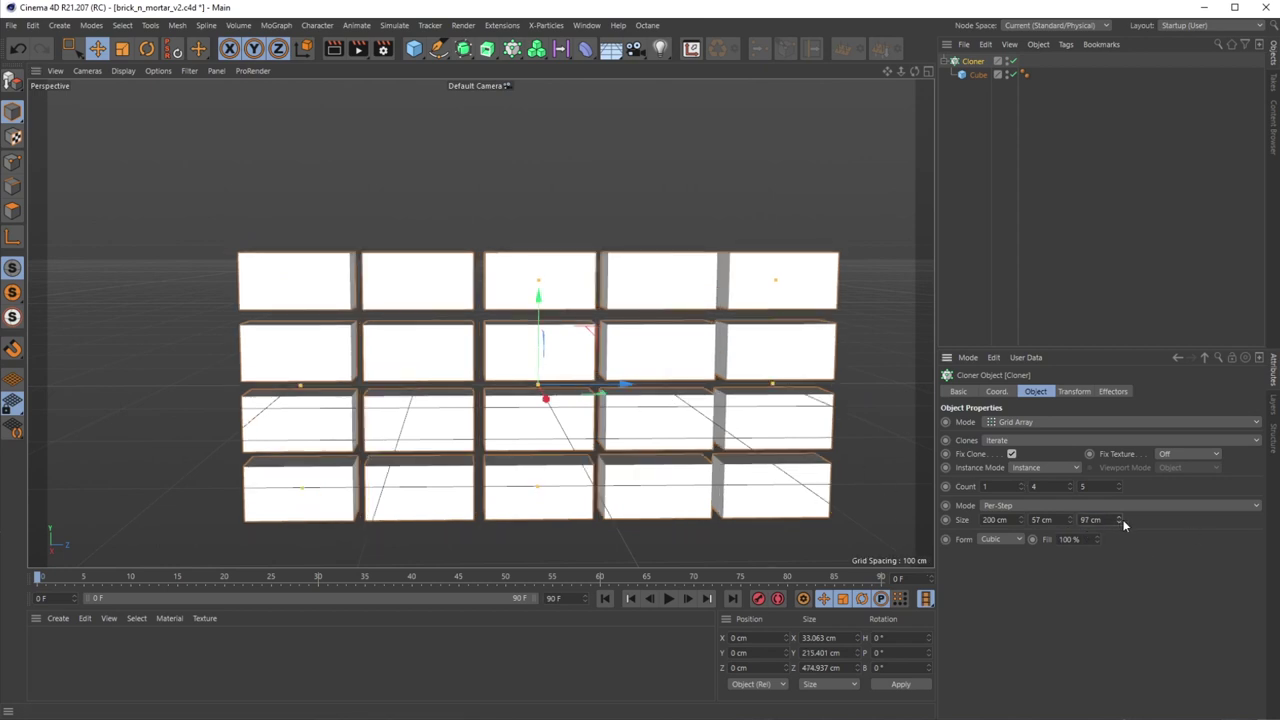
{"action": "mouse_move", "coordinate": [568, 422]}
{"action": "left_mouse_down", "text": "alt"}
{"action": "mouse_move", "coordinate": [500, 420]}
{"action": "mouse_move", "coordinate": [580, 426]}
{"action": "left_mouse_up", "text": "alt"}
{"action": "middle_click_drag", "start_coordinate": [580, 426], "coordinate": [655, 400], "text": "alt"}
{"action": "left_click_drag", "start_coordinate": [457, 364], "coordinate": [478, 398], "text": "alt"}
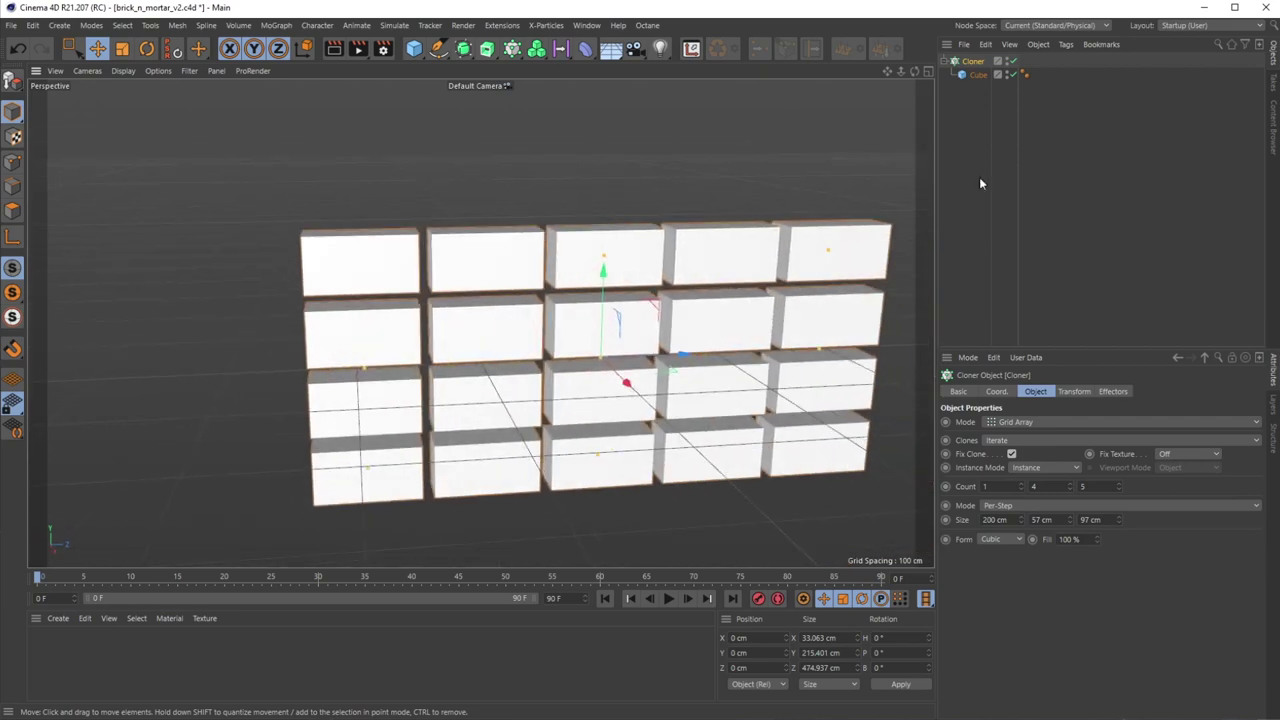
Enable the fillet on the cube inside the cloner to round the brick edges.
{"action": "left_click", "coordinate": [976, 76]}
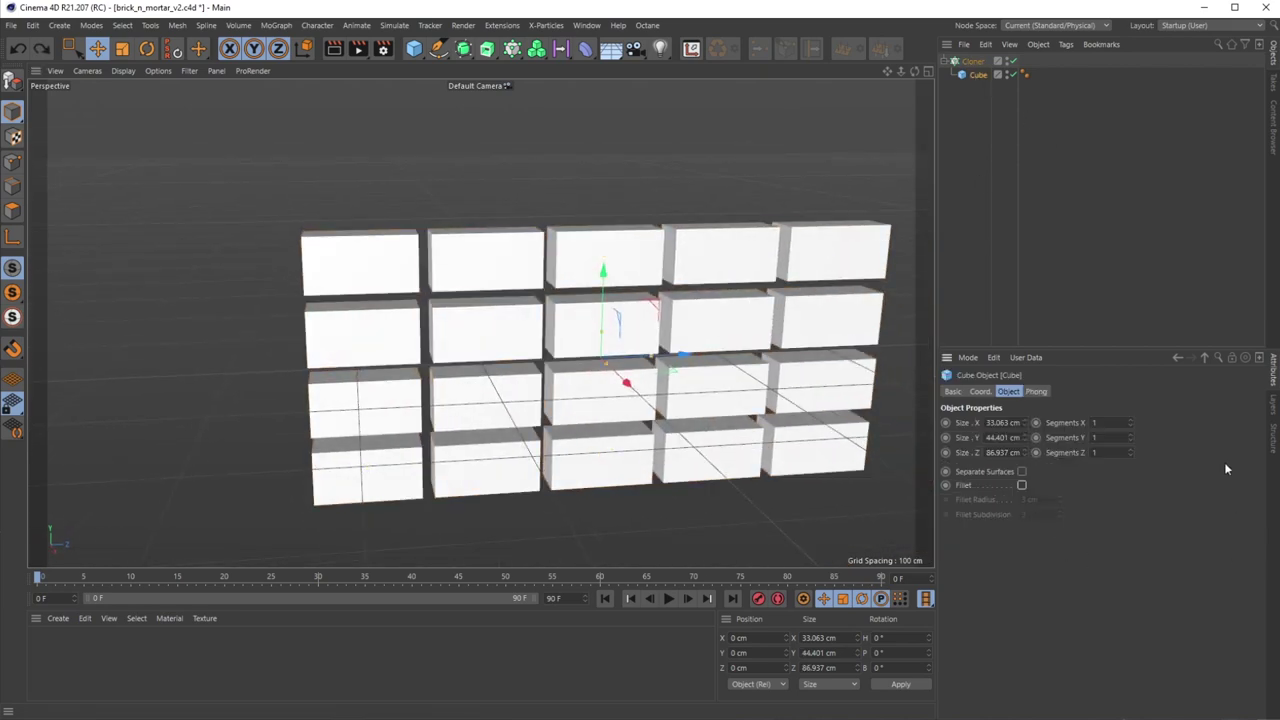
{"action": "left_click", "coordinate": [1021, 485]}
{"action": "left_click_drag", "start_coordinate": [707, 382], "coordinate": [694, 442], "text": "alt"}
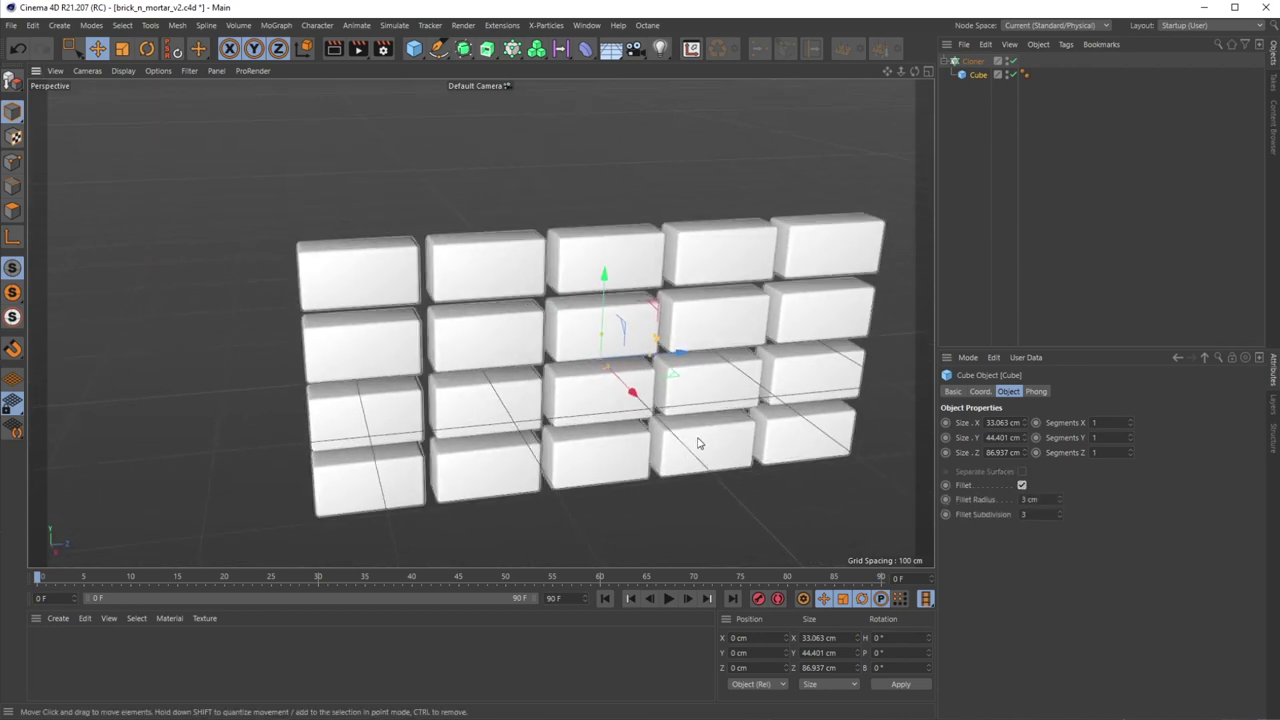
{"action": "left_click_drag", "start_coordinate": [498, 312], "coordinate": [543, 326], "text": "alt"}
Check the stonework in the Instagram reference image in the browser and return to Cinema 4D.
{"action": "left_click_drag", "start_coordinate": [1279, 235], "coordinate": [720, 90]}
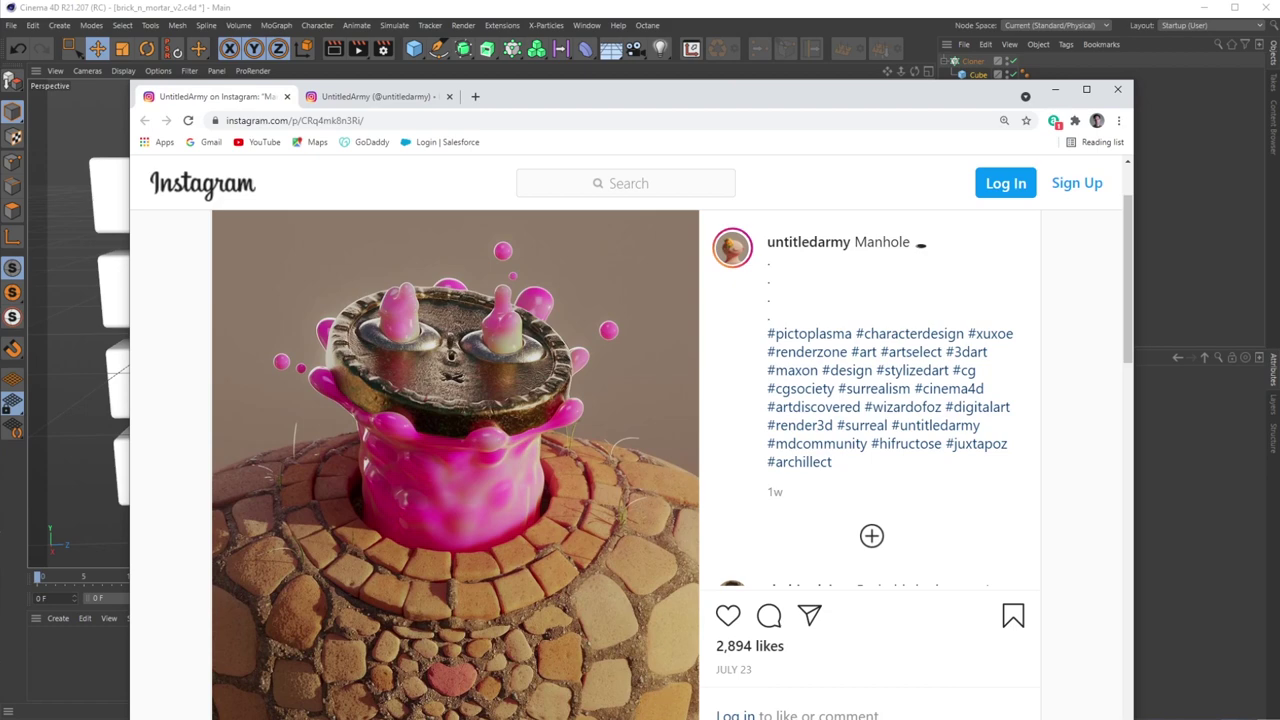
{"action": "key", "text": "alt+Tab"}
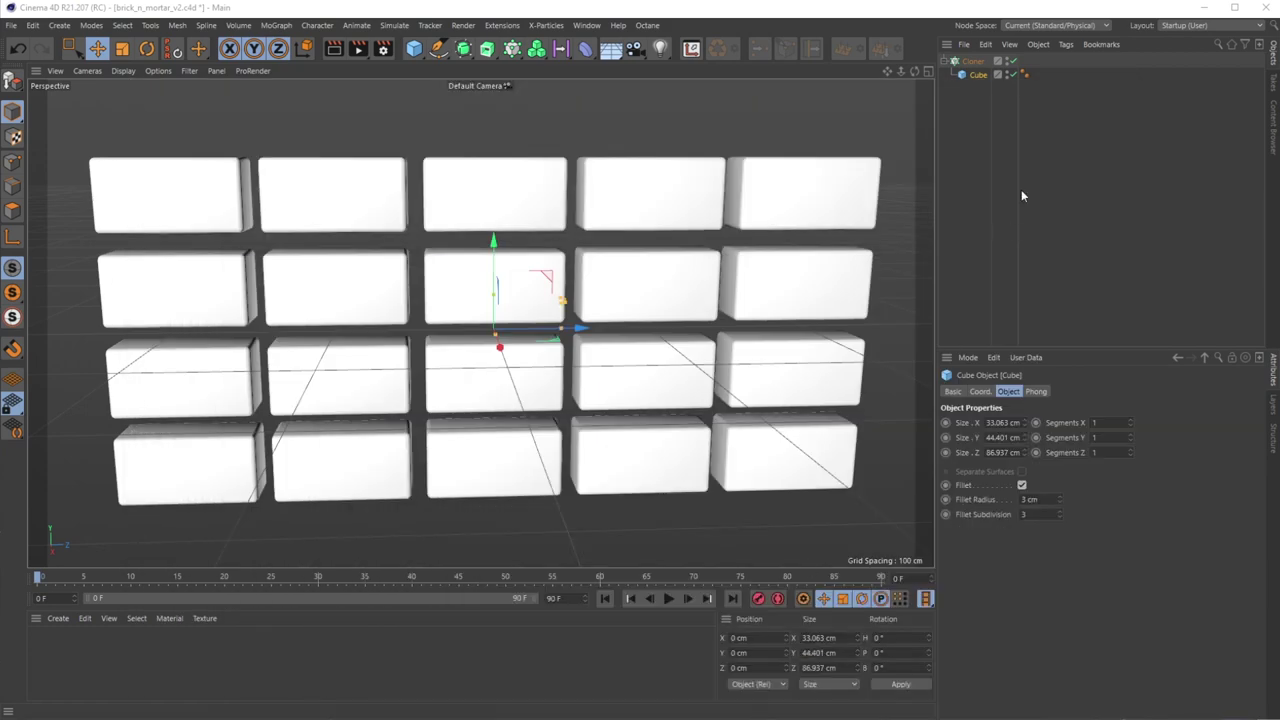
Duplicate the cube inside the cloner and set the copy's Y size to 61.401 cm.
{"action": "left_click_drag", "start_coordinate": [974, 76], "coordinate": [976, 84], "text": "ctrl"}
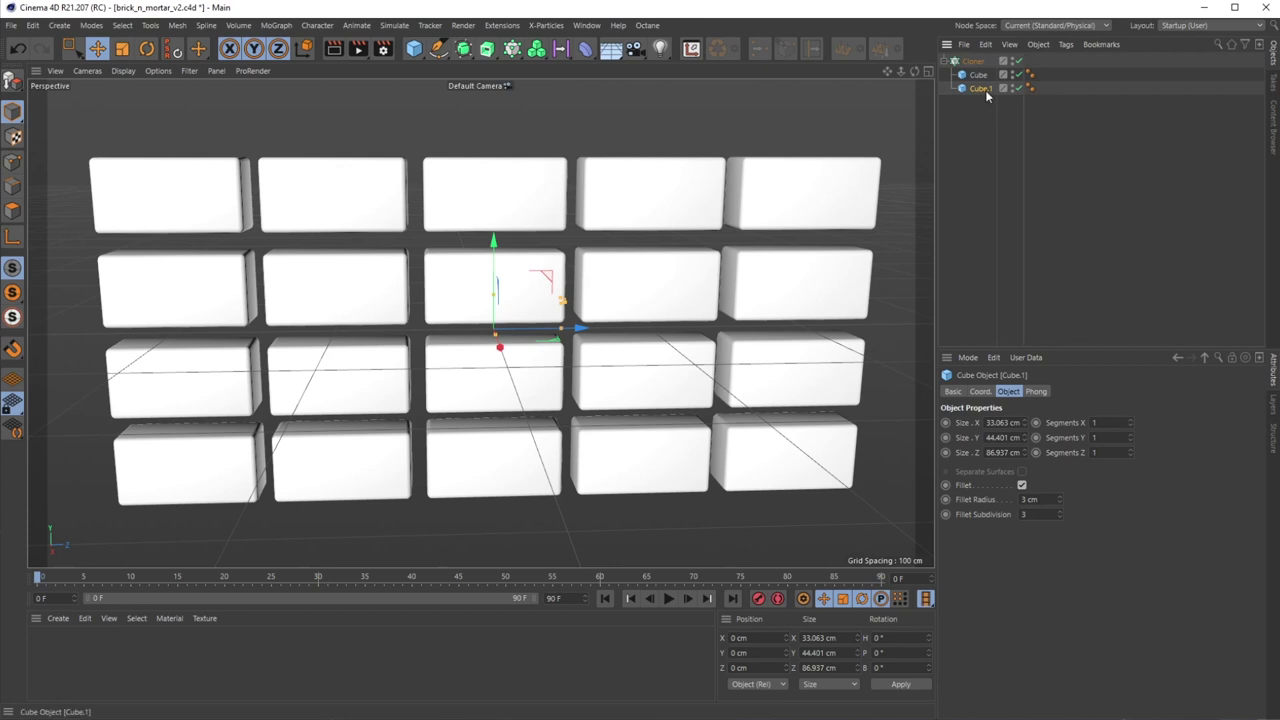
{"action": "key", "text": "ctrl+z"}
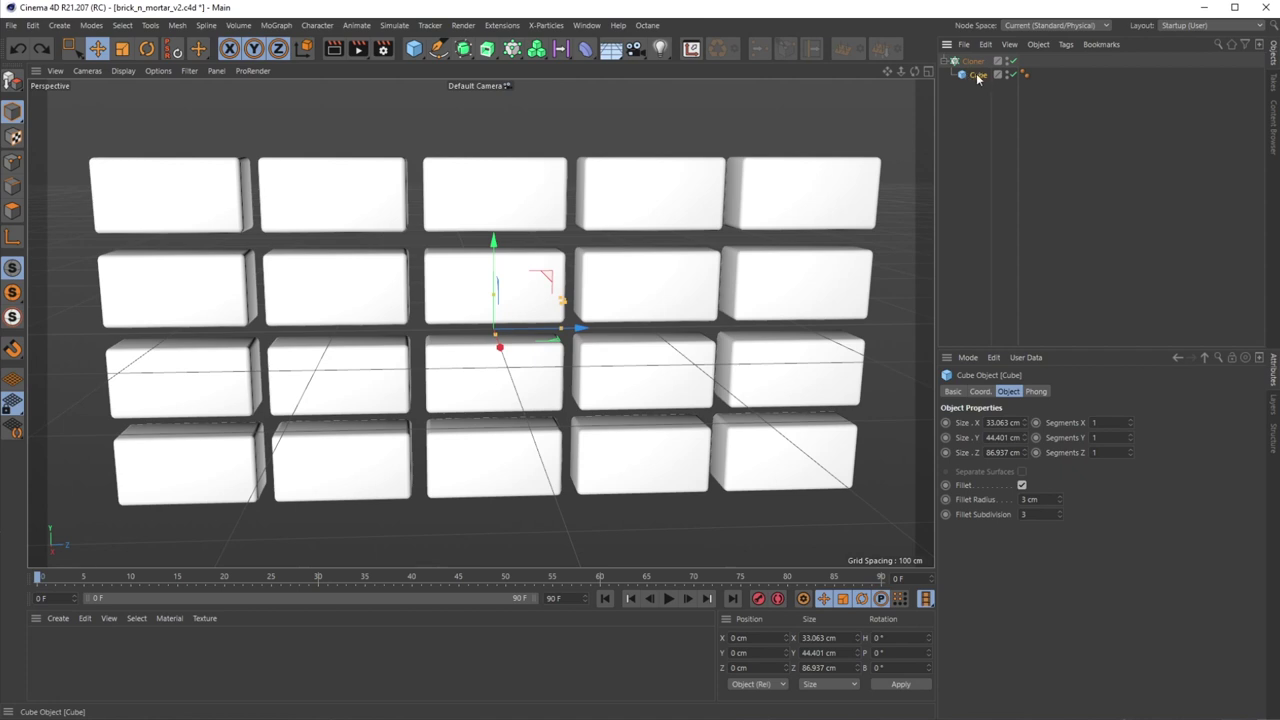
{"action": "left_click_drag", "start_coordinate": [977, 76], "coordinate": [980, 82], "text": "ctrl"}
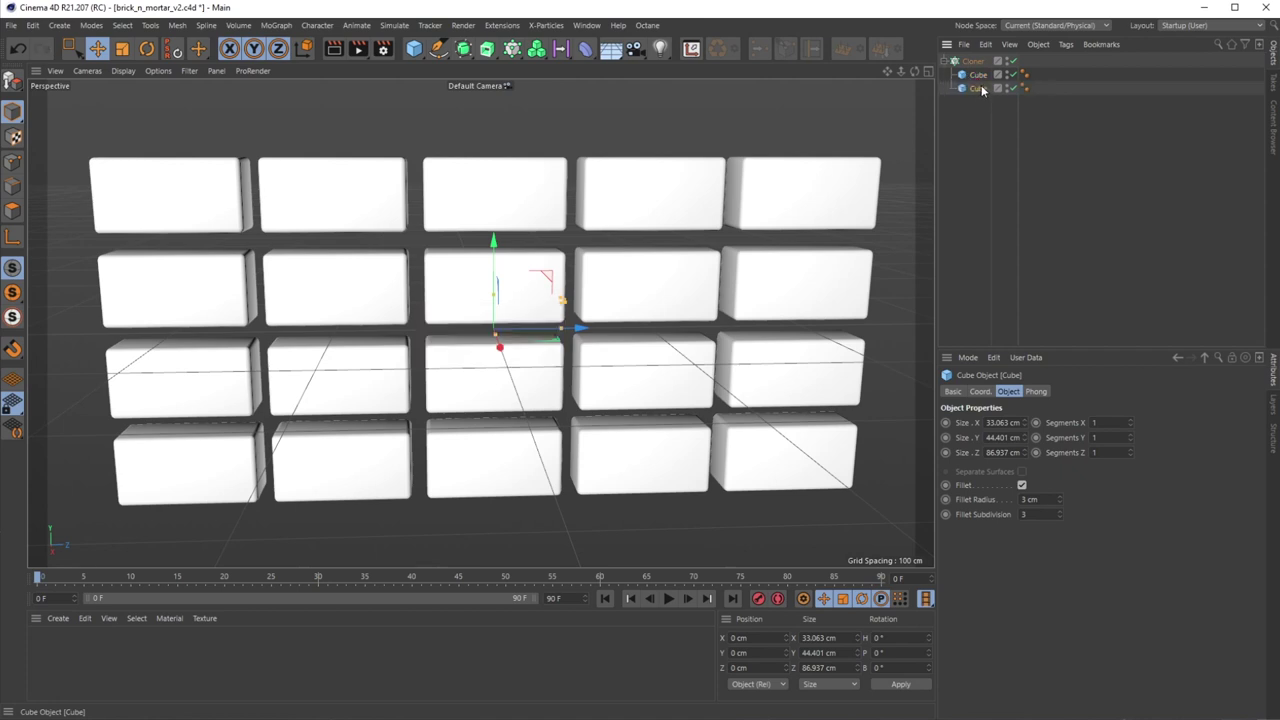
{"action": "left_click", "coordinate": [1023, 435]}
{"action": "left_click_drag", "start_coordinate": [1023, 437], "coordinate": [1023, 412]}
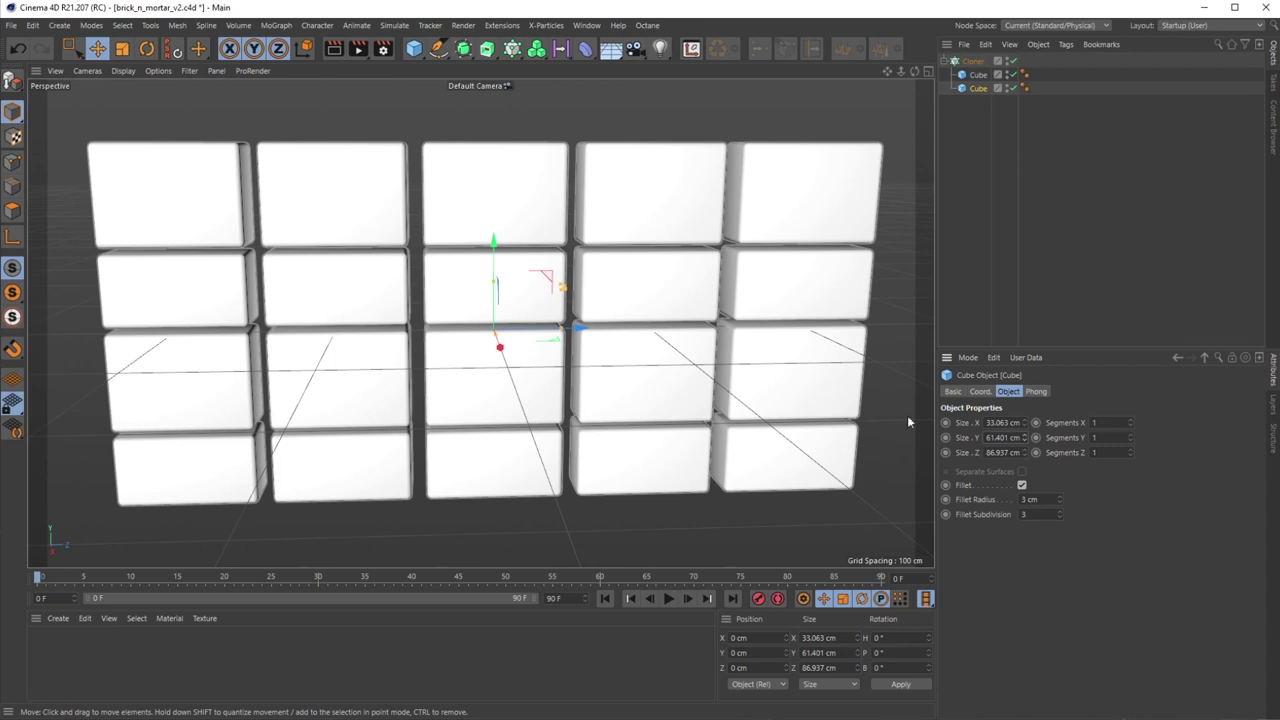
Duplicate the taller cube, set the new copy's Y size to 25.401 cm and select the cloner.
{"action": "left_click_drag", "start_coordinate": [976, 91], "coordinate": [979, 97], "text": "ctrl"}
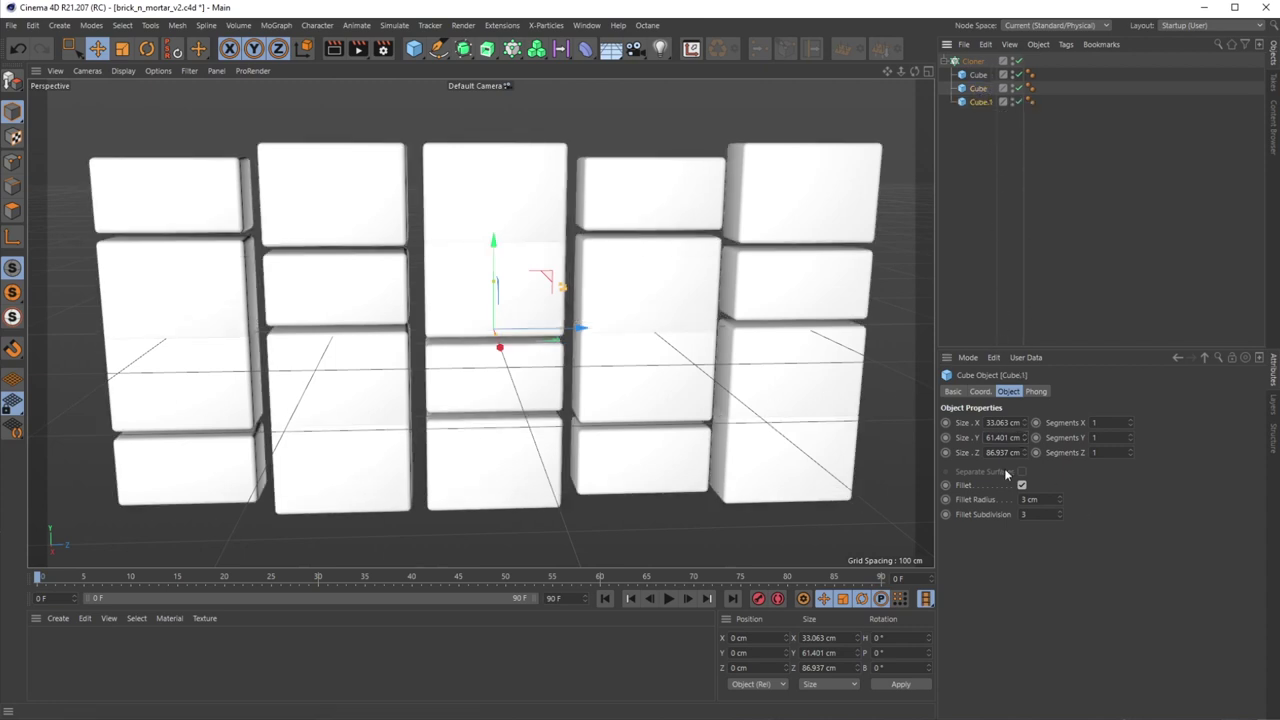
{"action": "left_click_drag", "start_coordinate": [1025, 440], "coordinate": [1025, 476]}
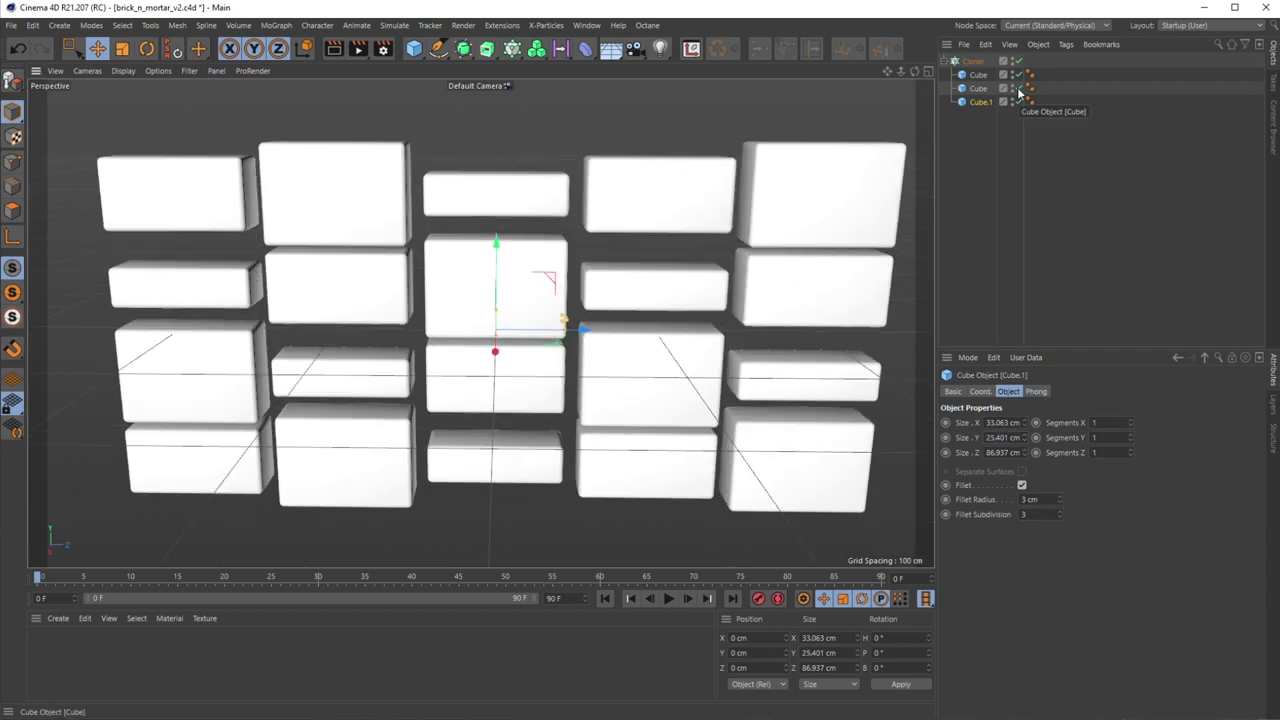
{"action": "left_click", "coordinate": [970, 63]}
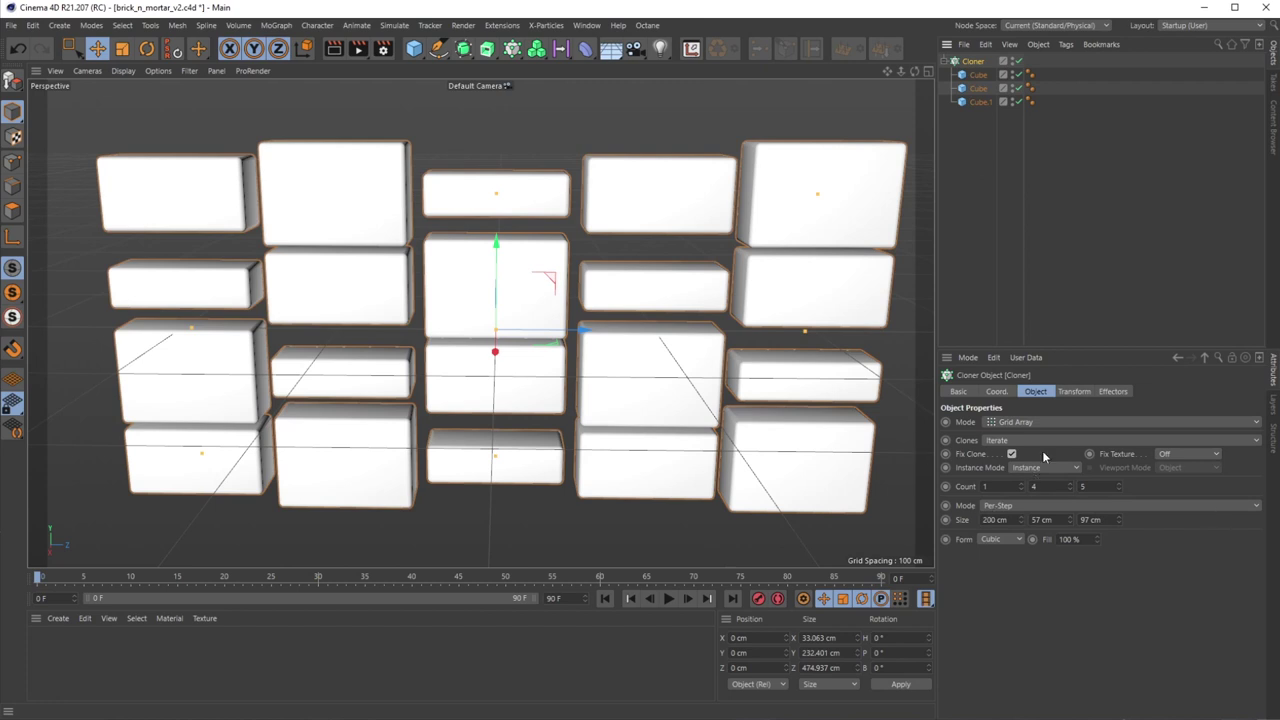
Delete the two extra cube copies from the cloner, keeping only the original brick.
{"action": "left_click", "coordinate": [978, 88]}
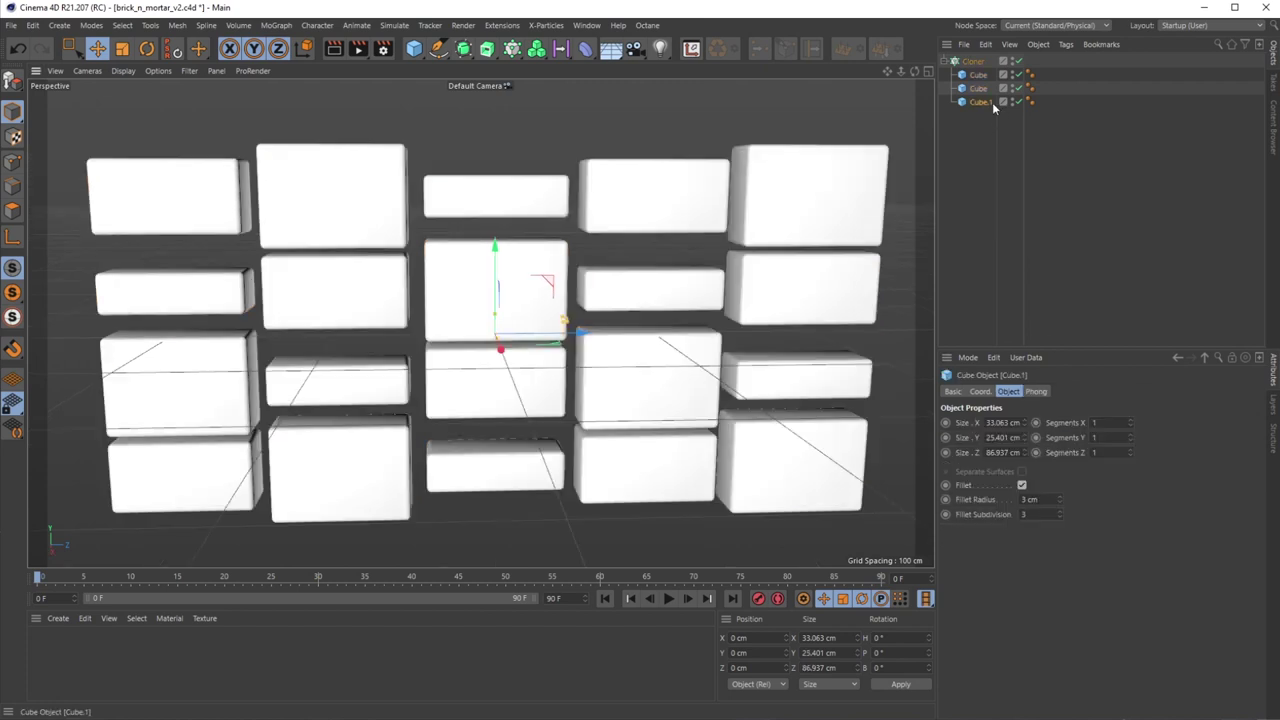
{"action": "key", "text": "Delete"}
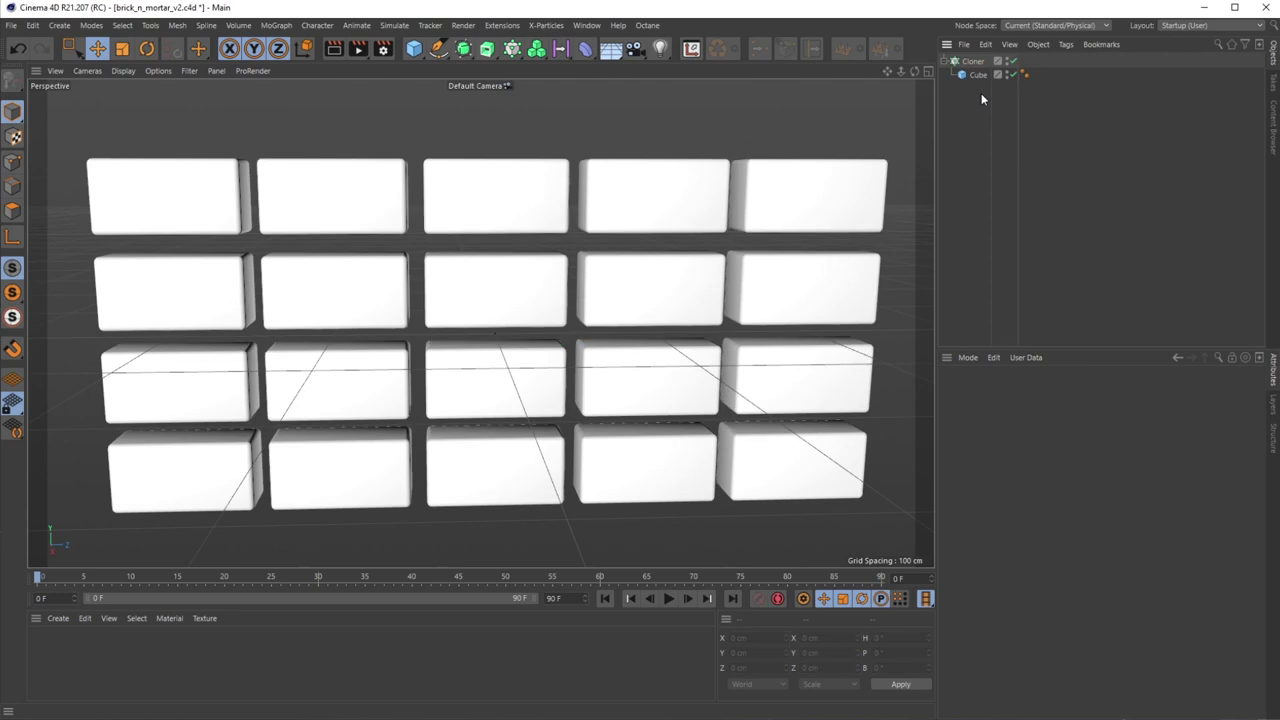
{"action": "left_click_drag", "start_coordinate": [468, 334], "coordinate": [543, 321], "text": "alt"}
{"action": "scroll", "coordinate": [543, 321], "scroll_direction": "down", "scroll_amount": 3}
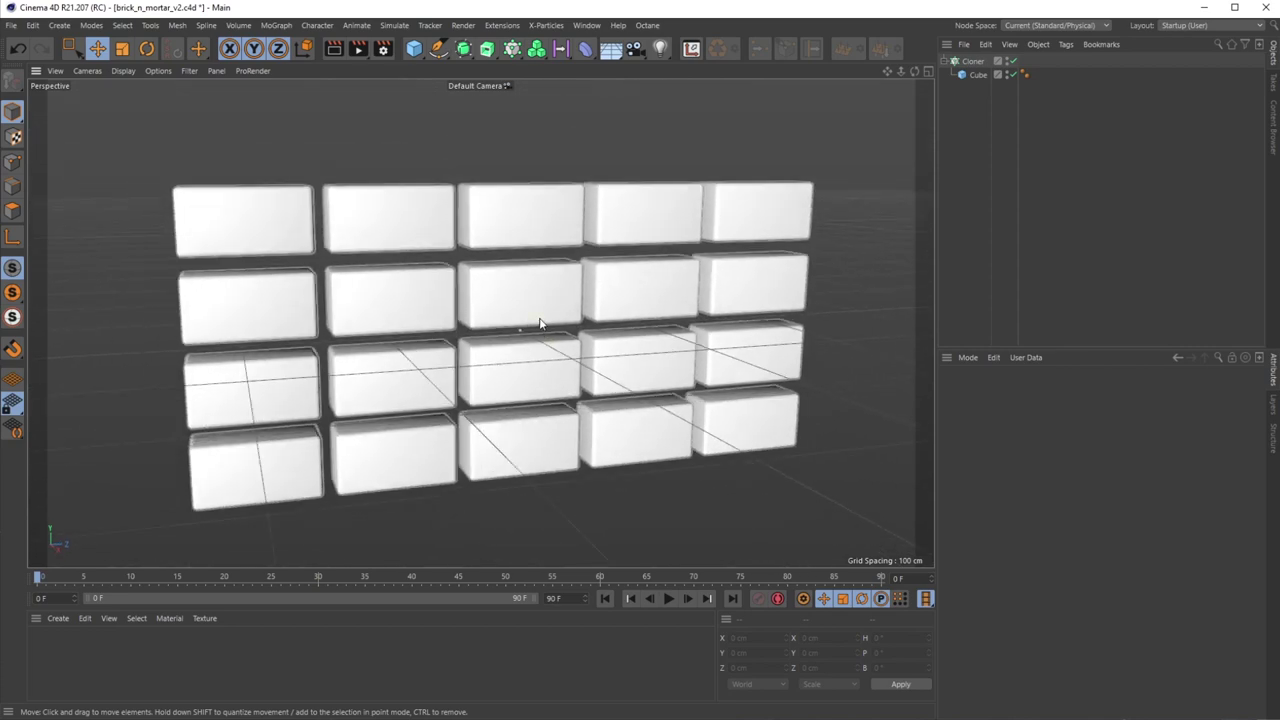
{"action": "left_click_drag", "start_coordinate": [612, 373], "coordinate": [580, 352], "text": "alt"}
Collapse the cloner's hierarchy and rename the cloner Bricks.
{"action": "left_click", "coordinate": [945, 61]}
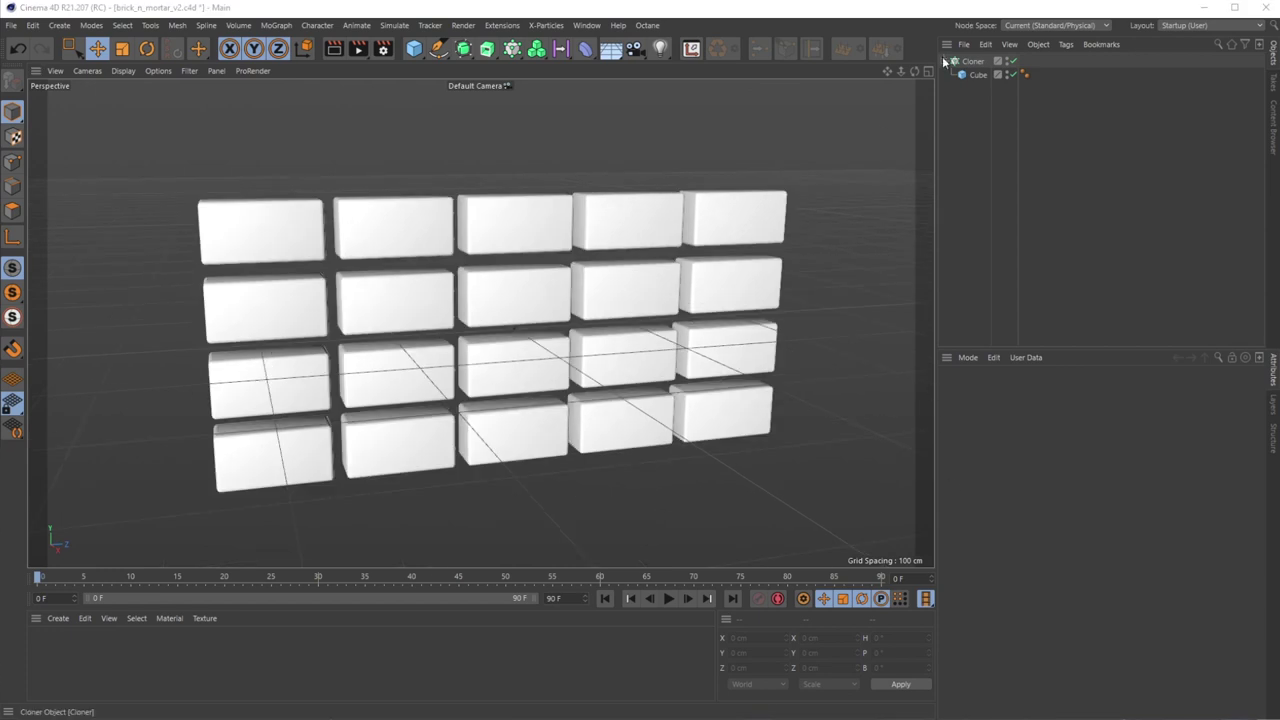
{"action": "left_click", "coordinate": [945, 61]}
{"action": "double_click", "coordinate": [975, 61]}
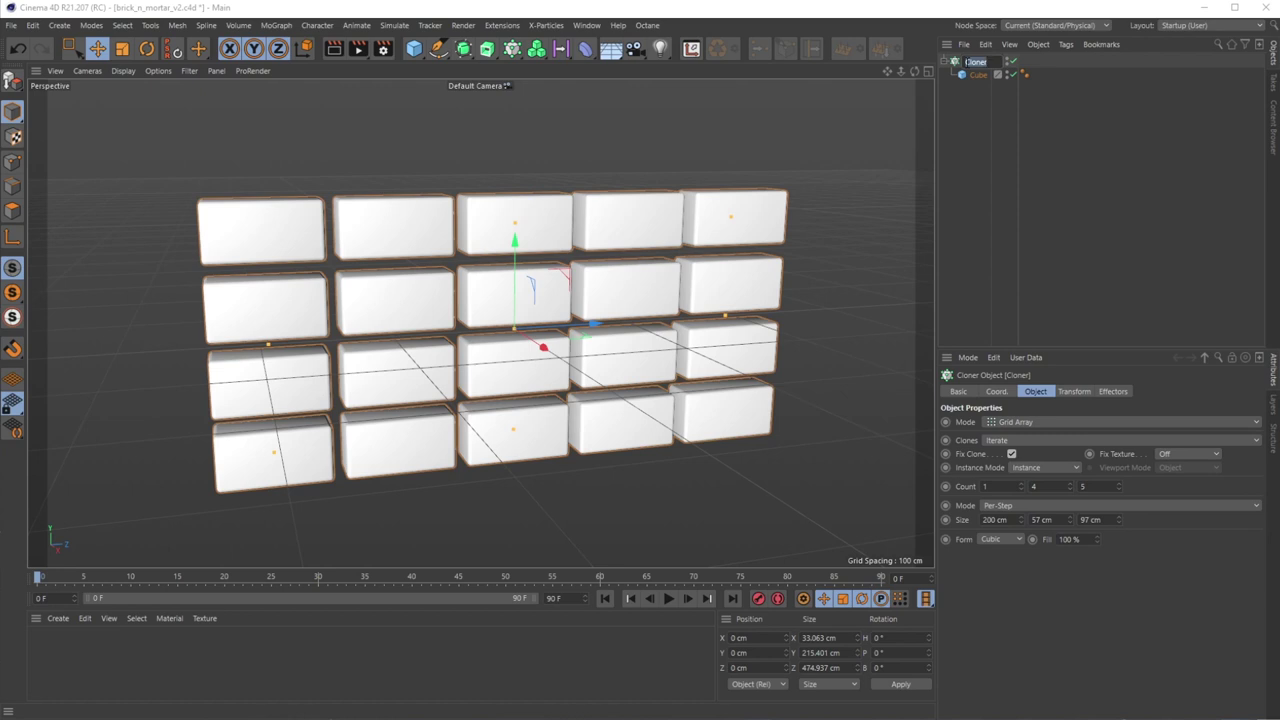
{"action": "type", "text": "Bricks"}
{"action": "key", "text": "Return"}
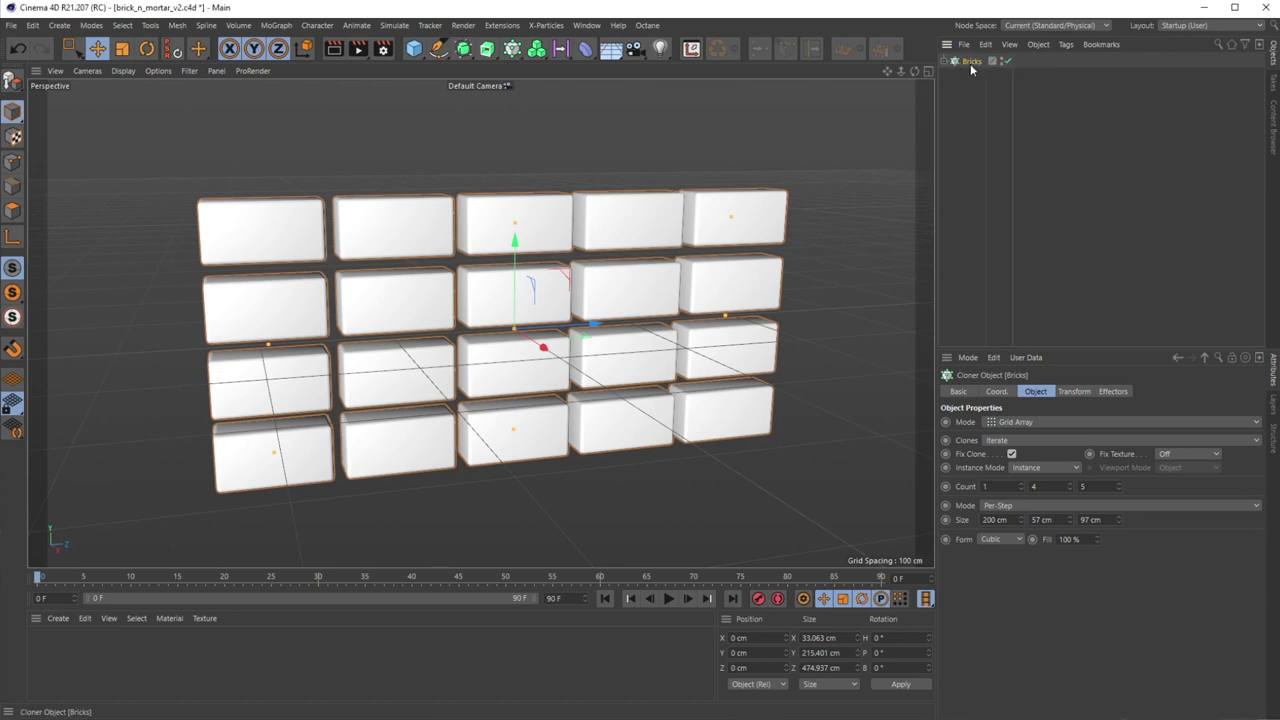
Add a second cloner and rename it Mortar.
{"action": "left_click", "coordinate": [512, 50]}
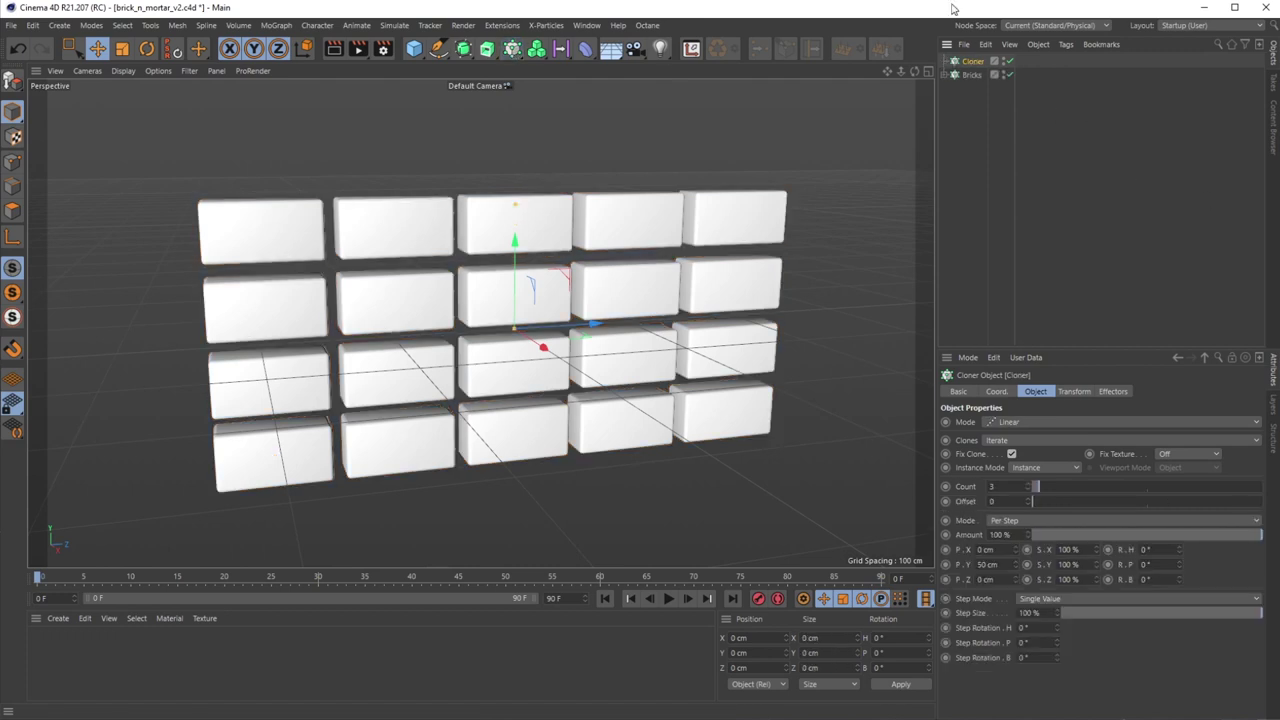
{"action": "double_click", "coordinate": [972, 61]}
{"action": "type", "text": "Mortar"}
{"action": "key", "text": "Return"}
Add a sphere primitive and set its segments to 8.
{"action": "left_click", "coordinate": [414, 48]}
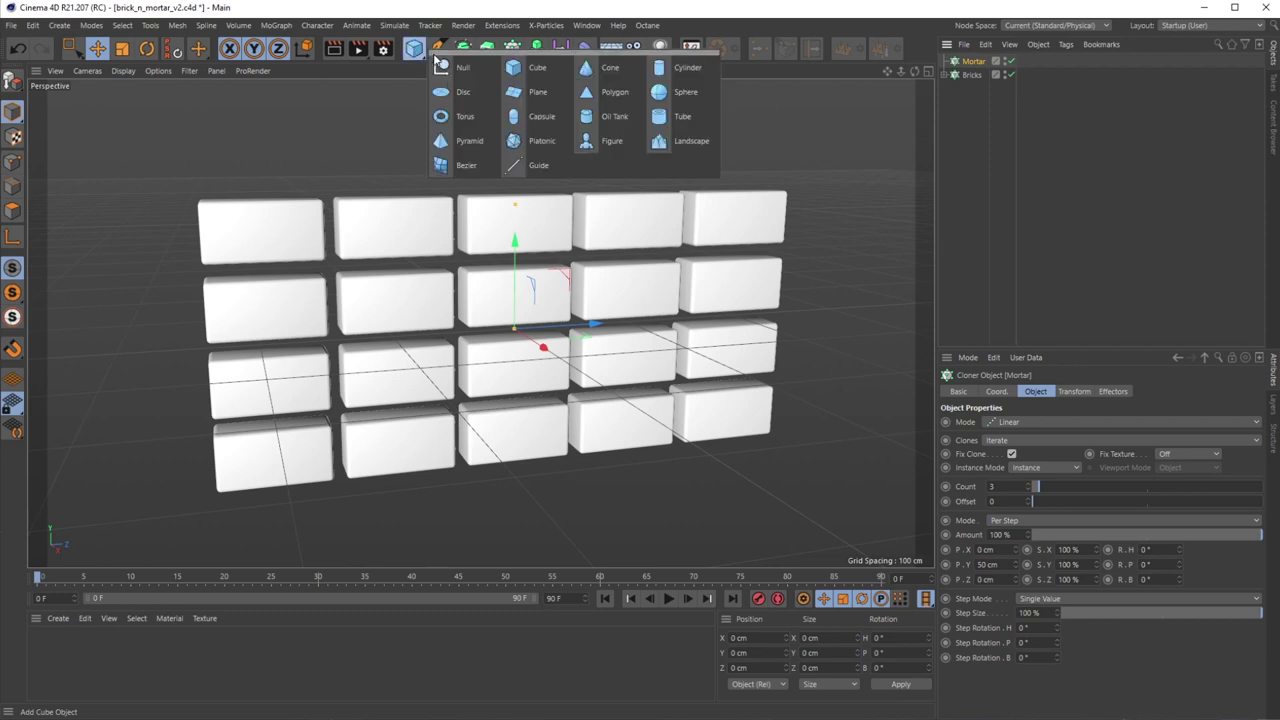
{"action": "left_click", "coordinate": [686, 92]}
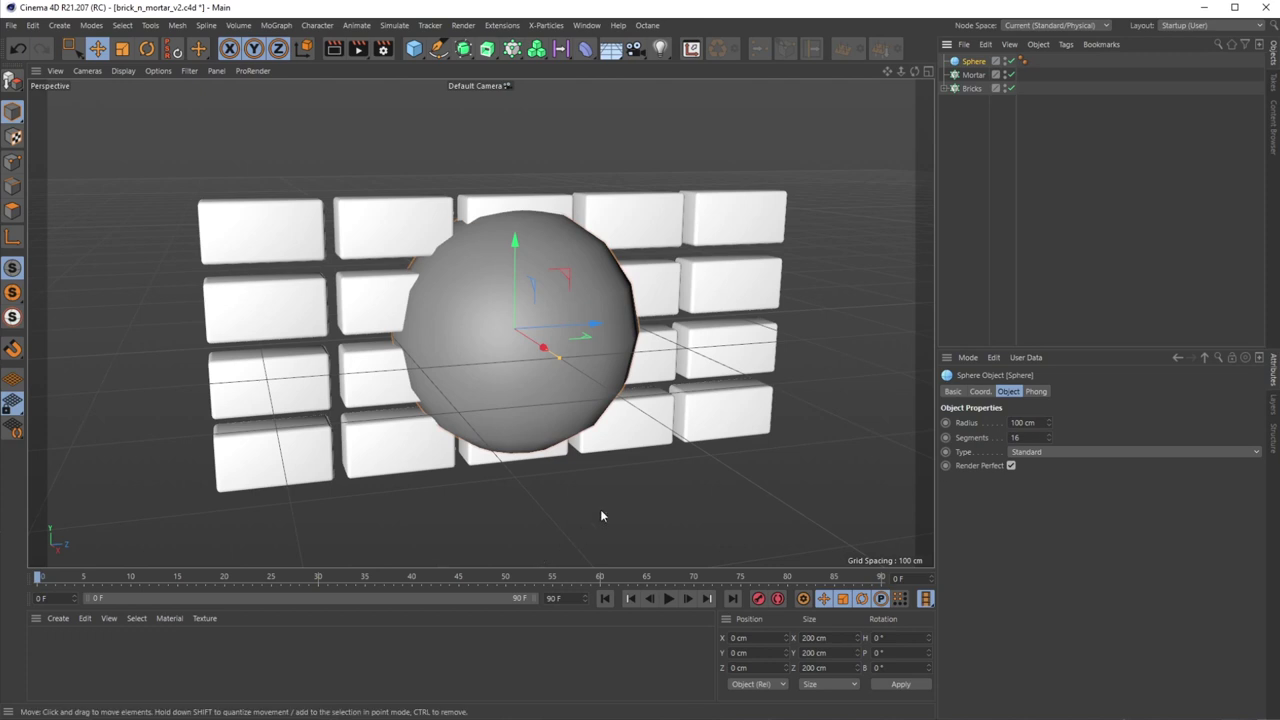
{"action": "left_click", "coordinate": [414, 49]}
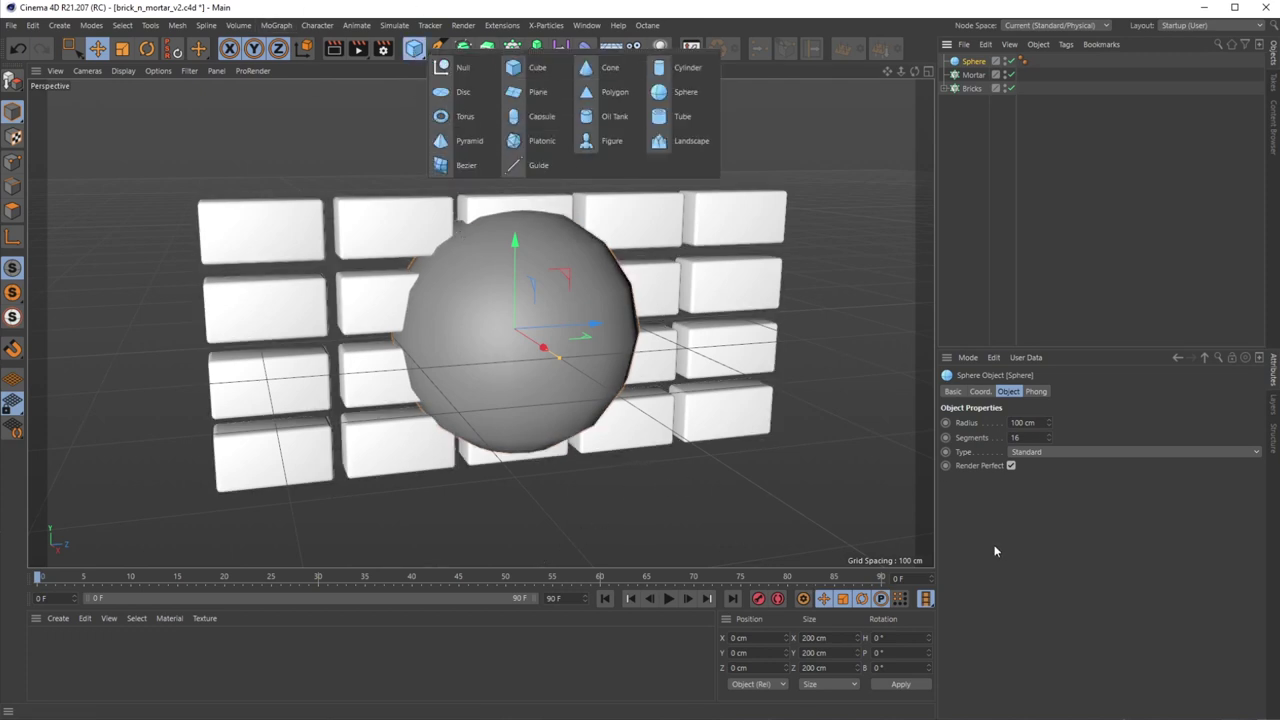
{"action": "left_click", "coordinate": [1052, 142]}
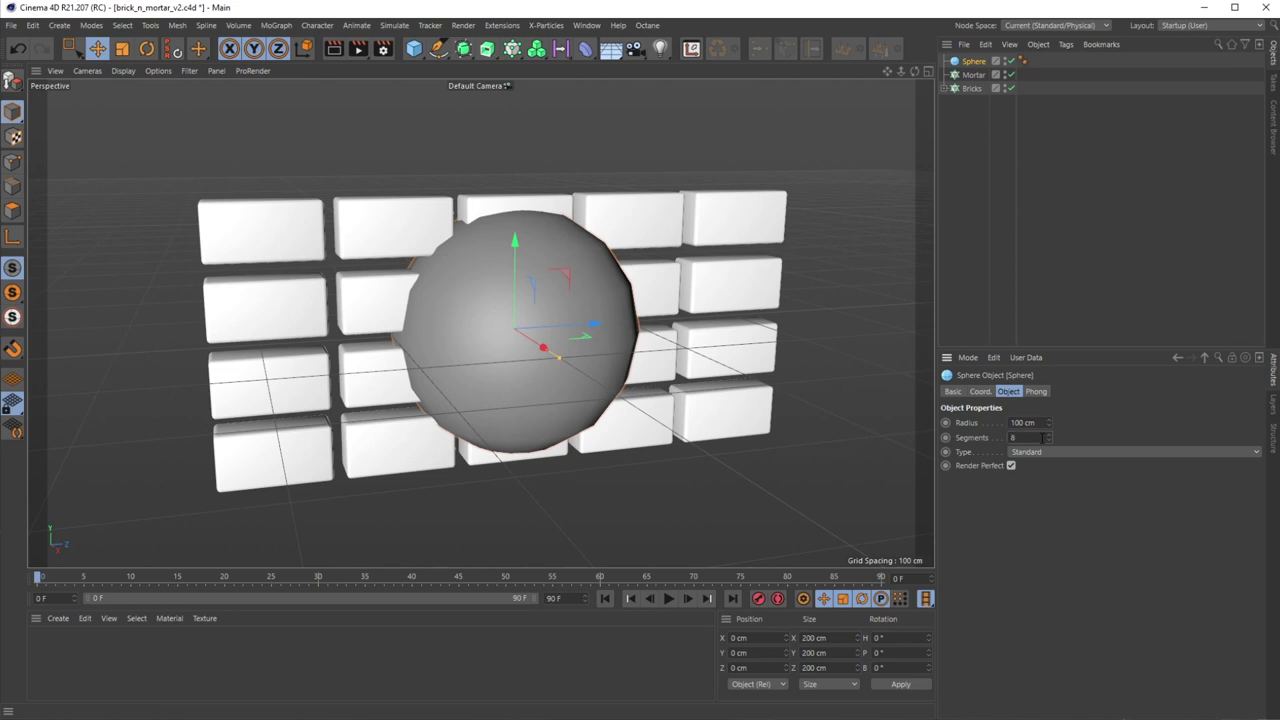
{"action": "key", "text": "Return"}
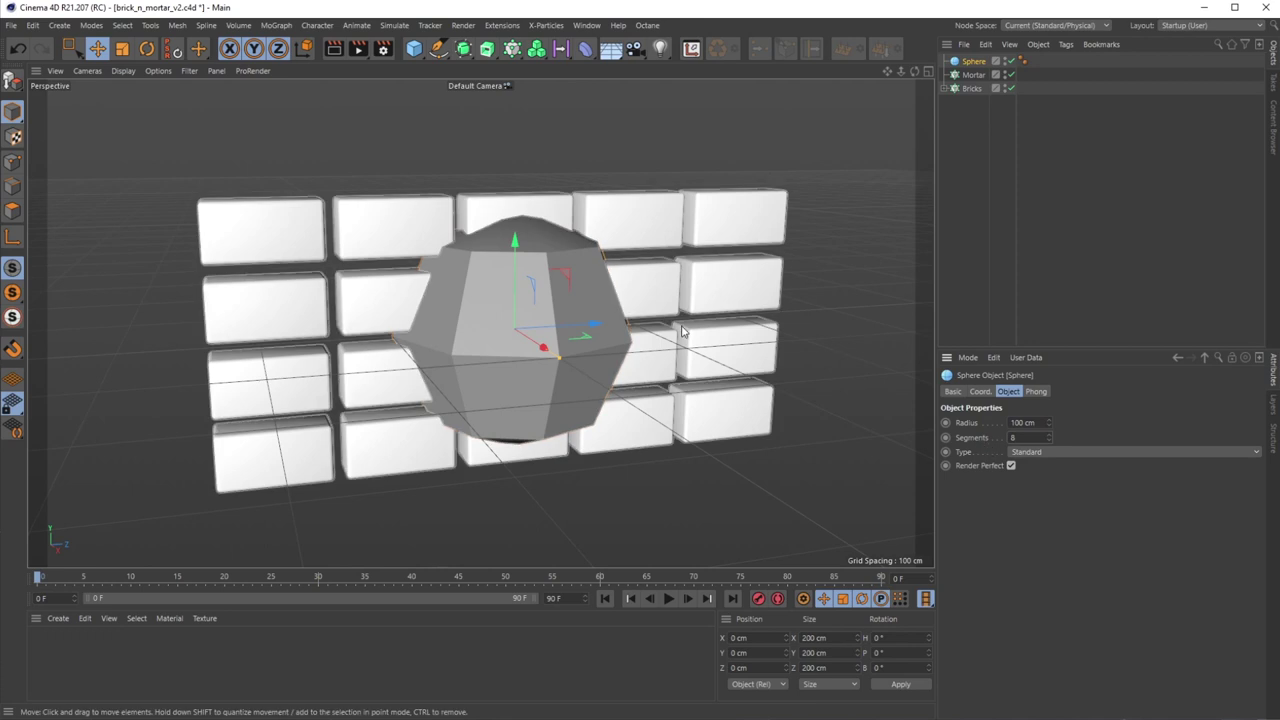
Shrink the sphere and set its radius to 6 cm.
{"action": "key", "text": "t"}
{"action": "left_click_drag", "start_coordinate": [712, 330], "coordinate": [382, 518]}
{"action": "key", "text": "e"}
{"action": "left_click", "coordinate": [958, 64]}
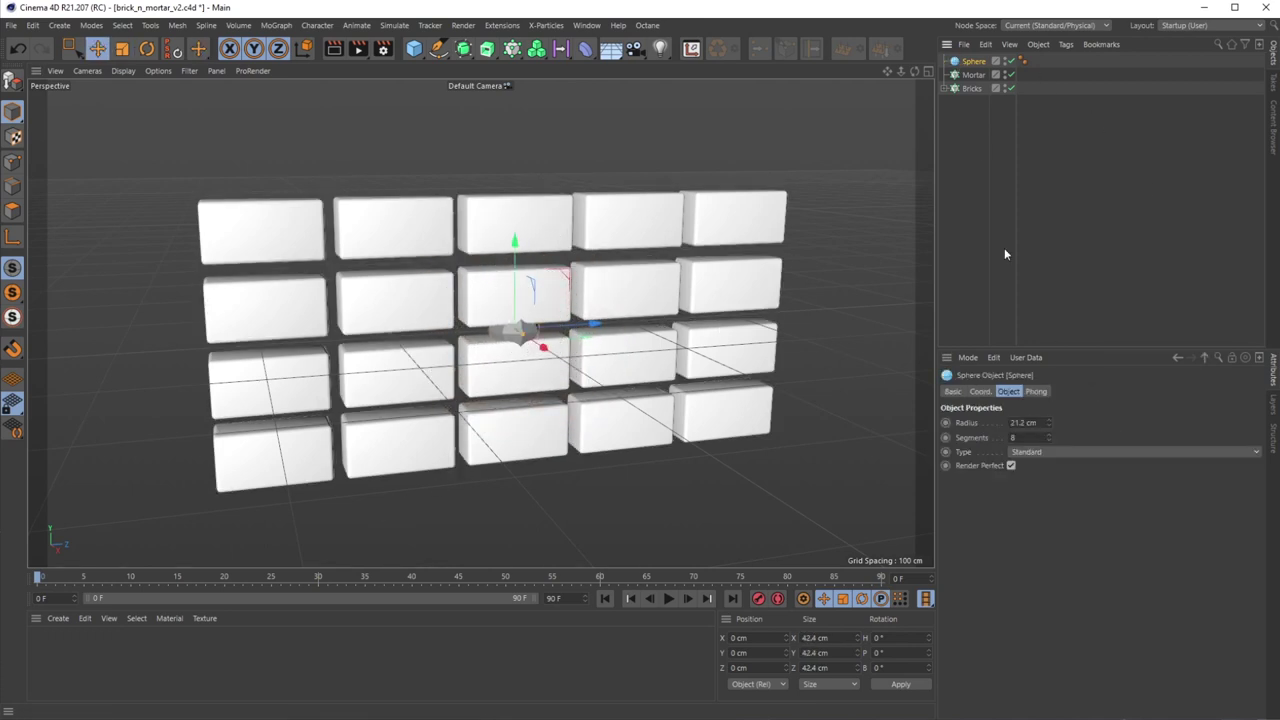
{"action": "double_click", "coordinate": [1011, 423]}
{"action": "type", "text": "6"}
{"action": "key", "text": "Return"}
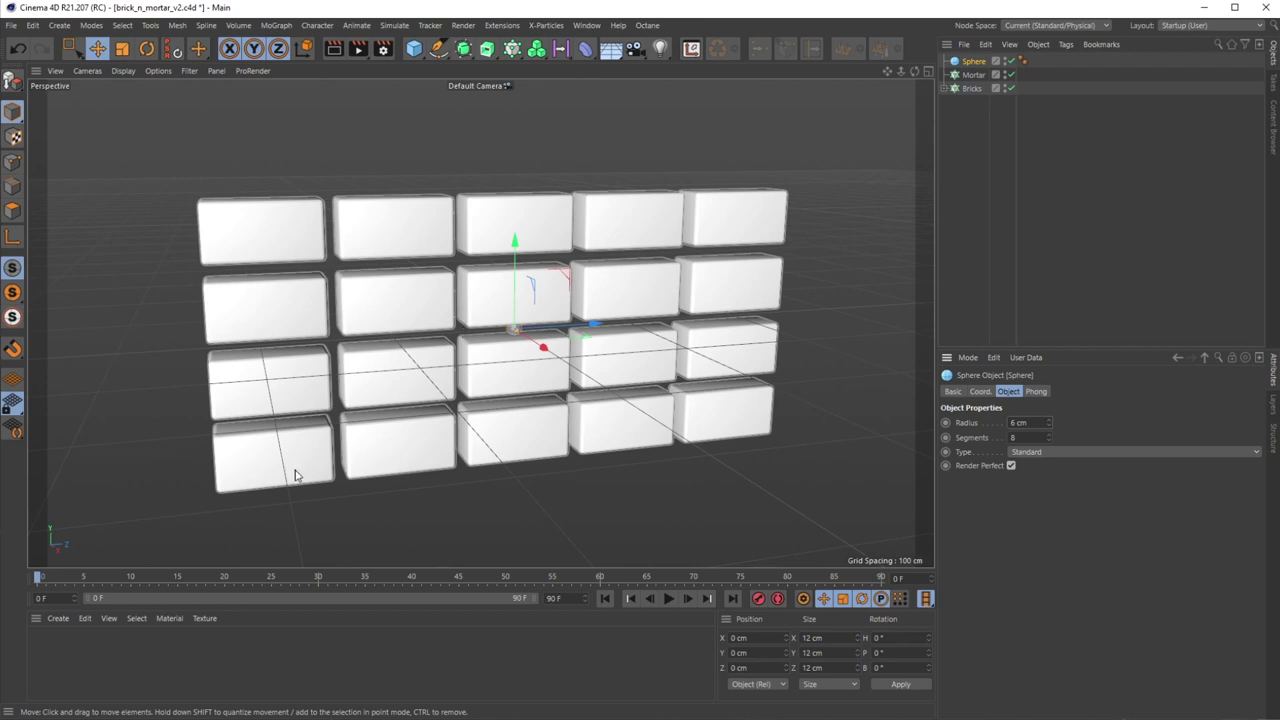
Nest the sphere under the Mortar cloner and distribute its clones over the Bricks cloner using Object mode.
{"action": "left_click_drag", "start_coordinate": [972, 77], "coordinate": [974, 76]}
{"action": "left_click", "coordinate": [972, 61]}
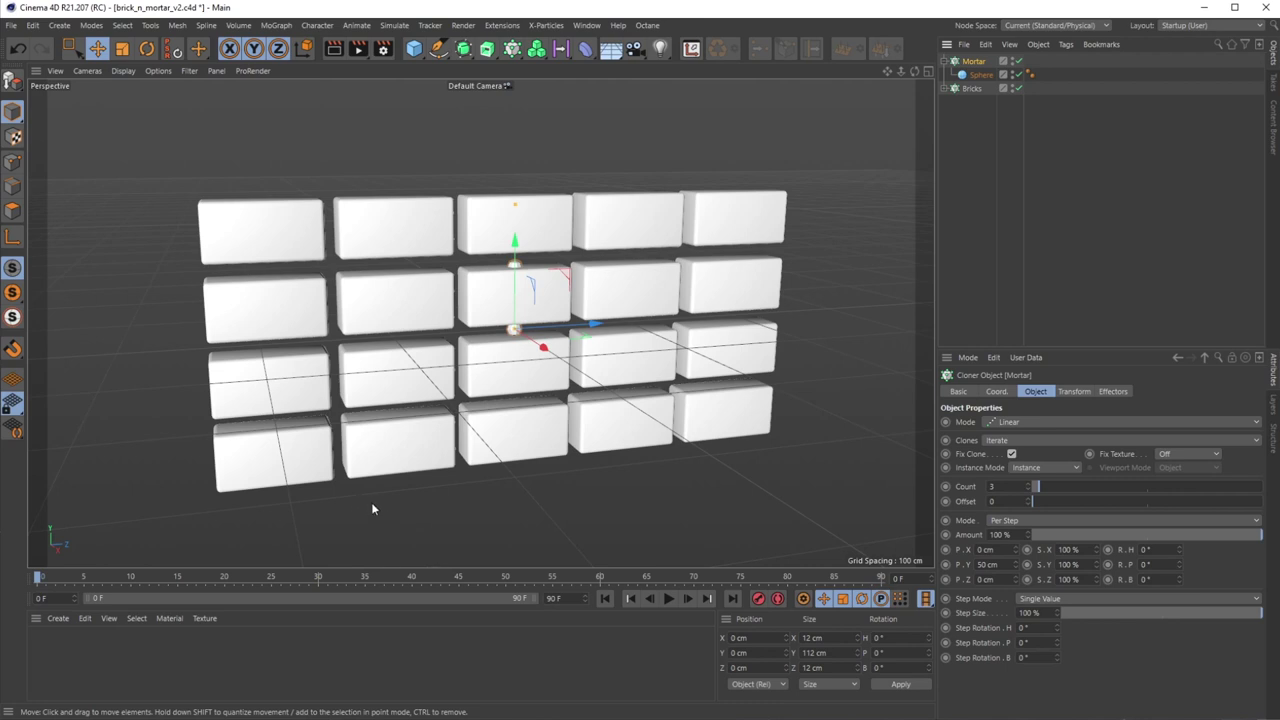
{"action": "left_click", "coordinate": [989, 422]}
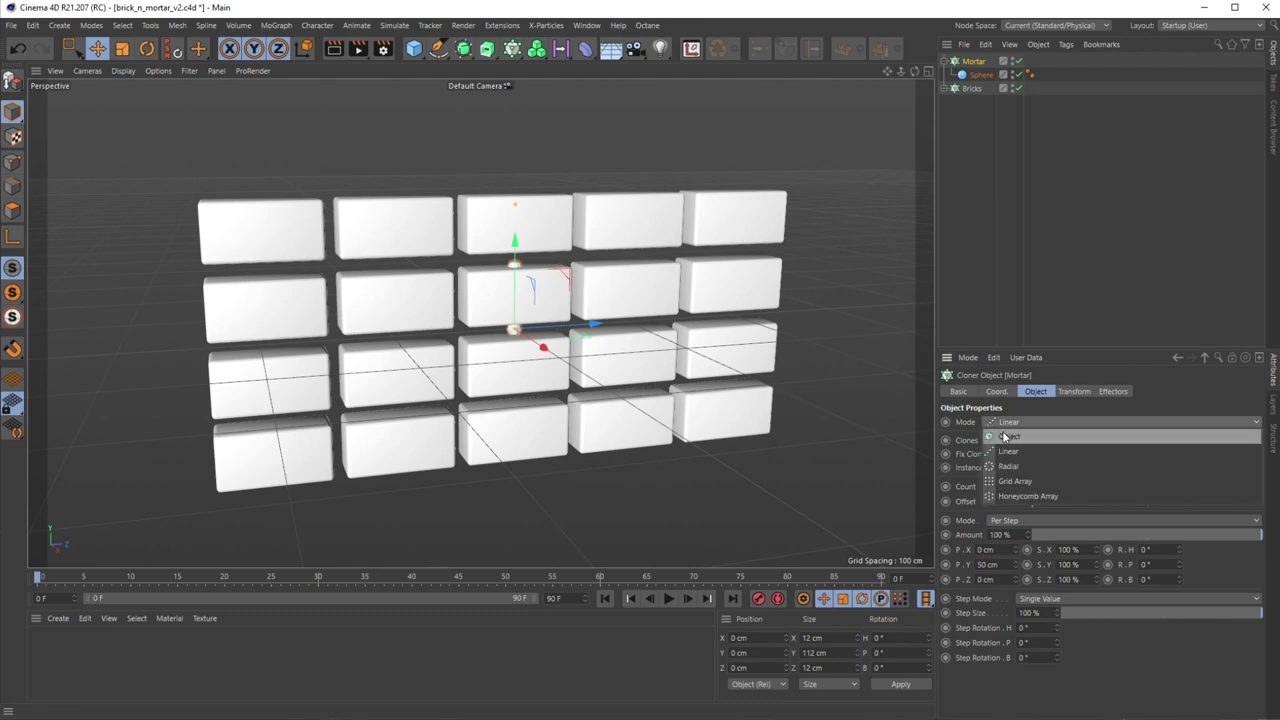
{"action": "left_click", "coordinate": [1004, 437]}
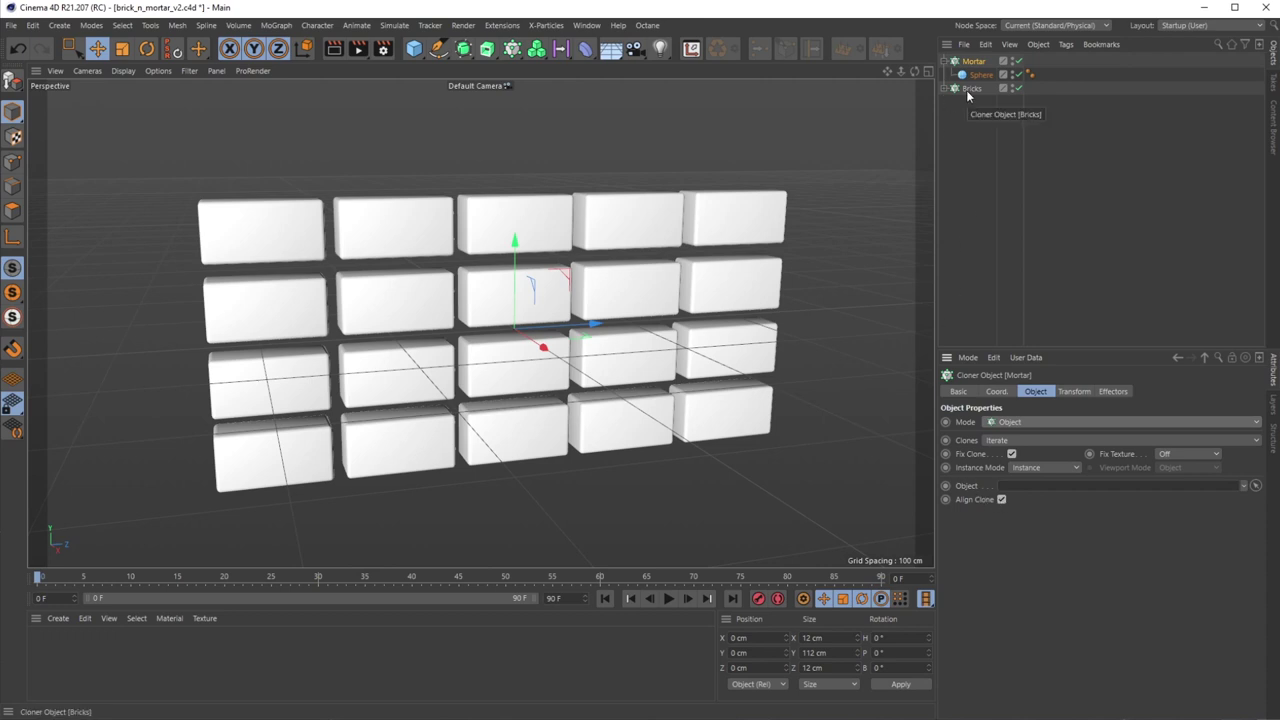
{"action": "left_click_drag", "start_coordinate": [969, 93], "coordinate": [1016, 487]}
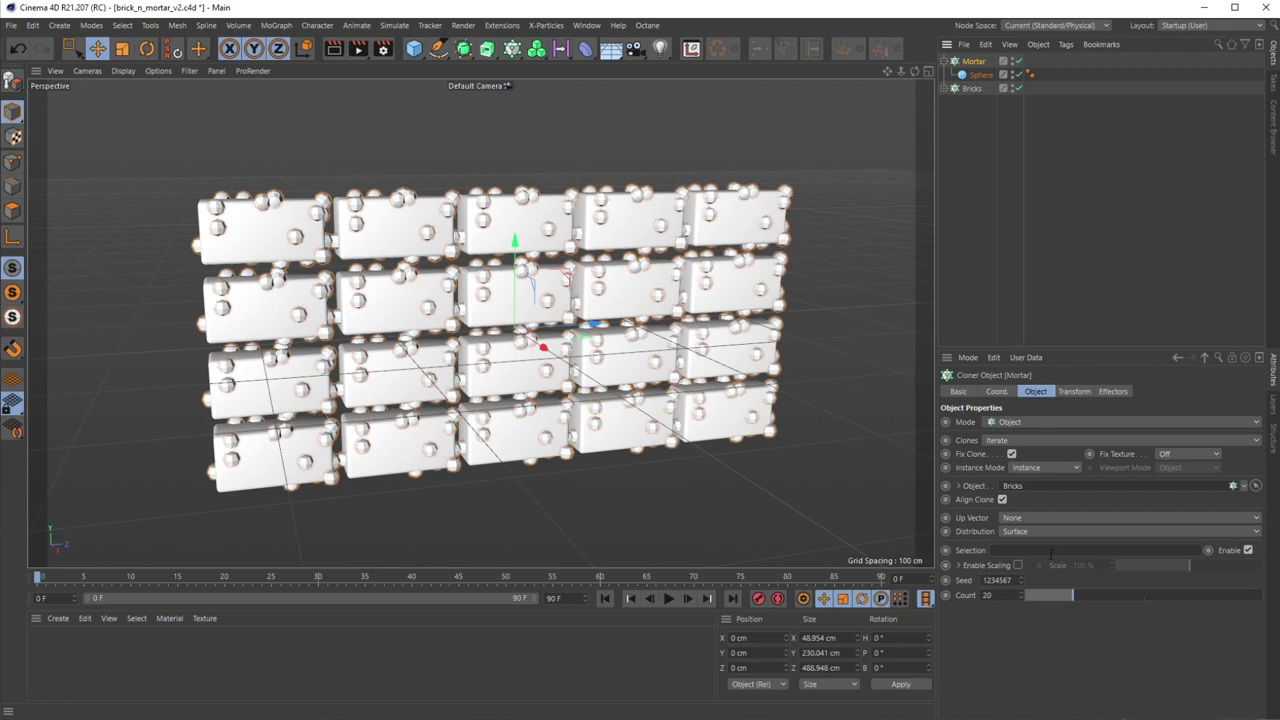
Make the cube inside Bricks editable and isolate it by hiding Mortar and disabling the Bricks cloner.
{"action": "left_click", "coordinate": [947, 89]}
{"action": "left_click", "coordinate": [976, 103]}
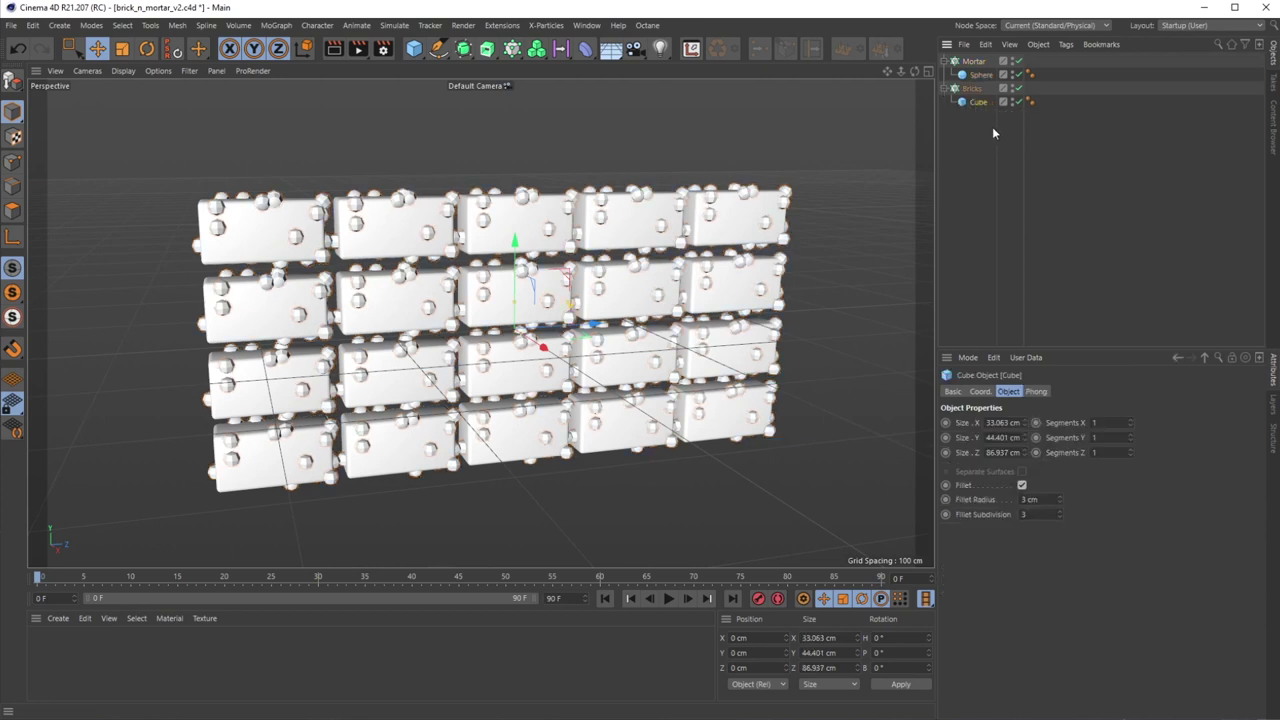
{"action": "key", "text": "c"}
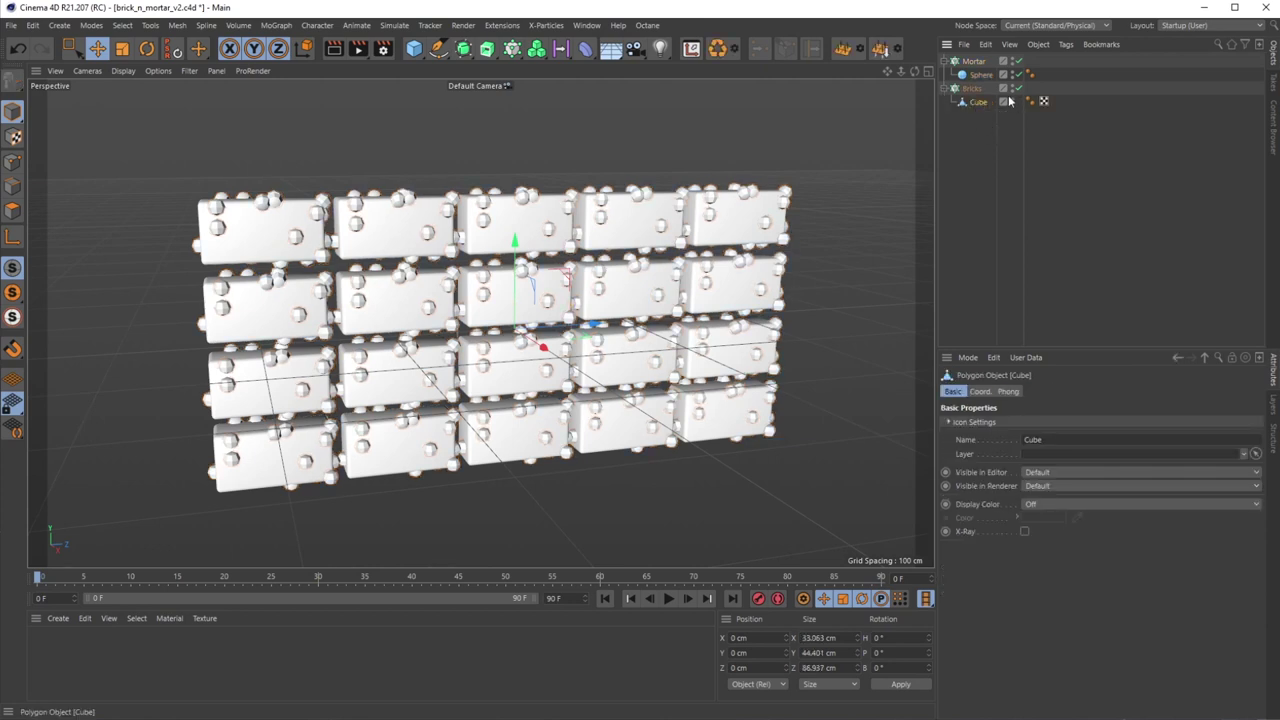
{"action": "left_click", "coordinate": [1011, 59]}
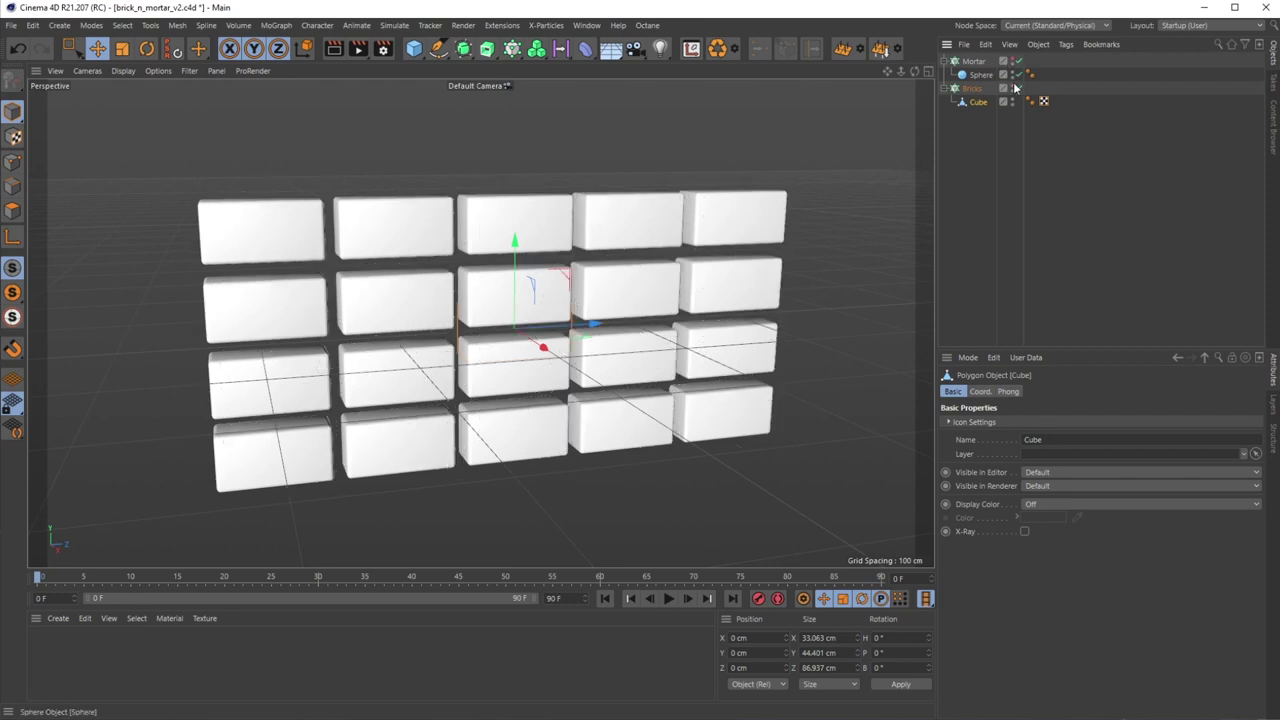
{"action": "left_click", "coordinate": [1016, 88]}
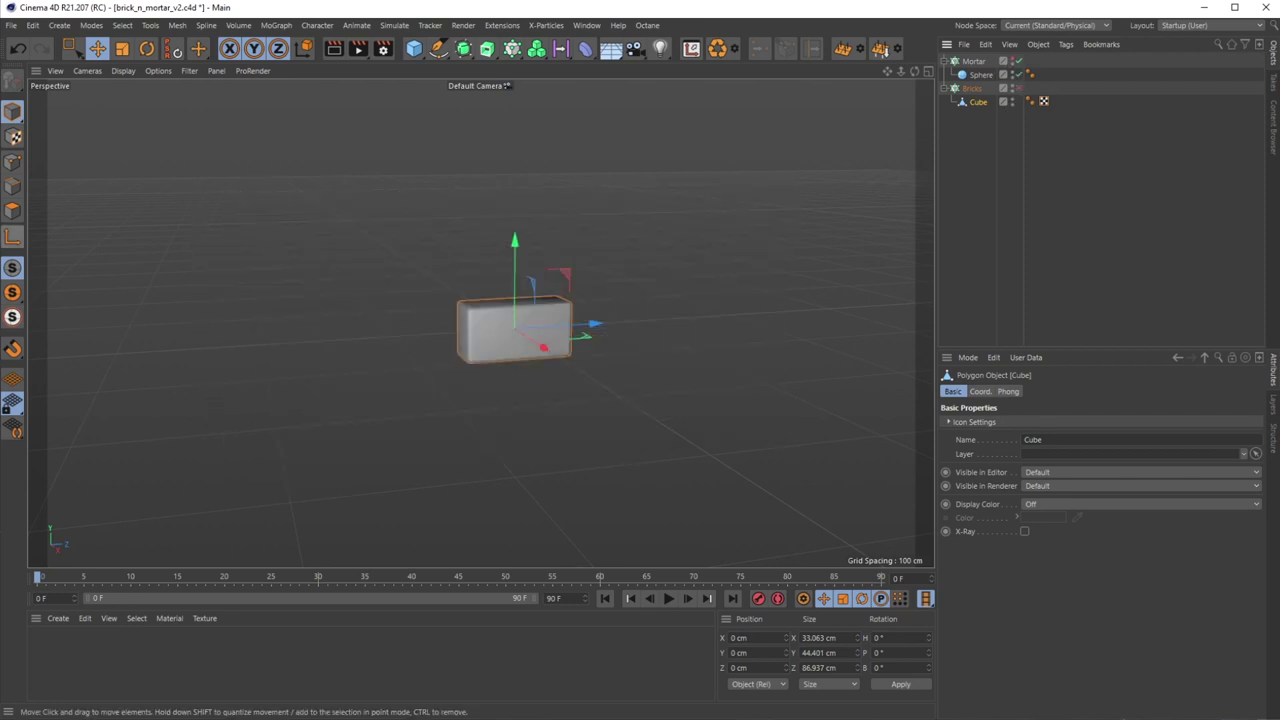
Loop-select the brick's polygons running around its top, bottom and two end faces.
{"action": "left_click", "coordinate": [12, 210]}
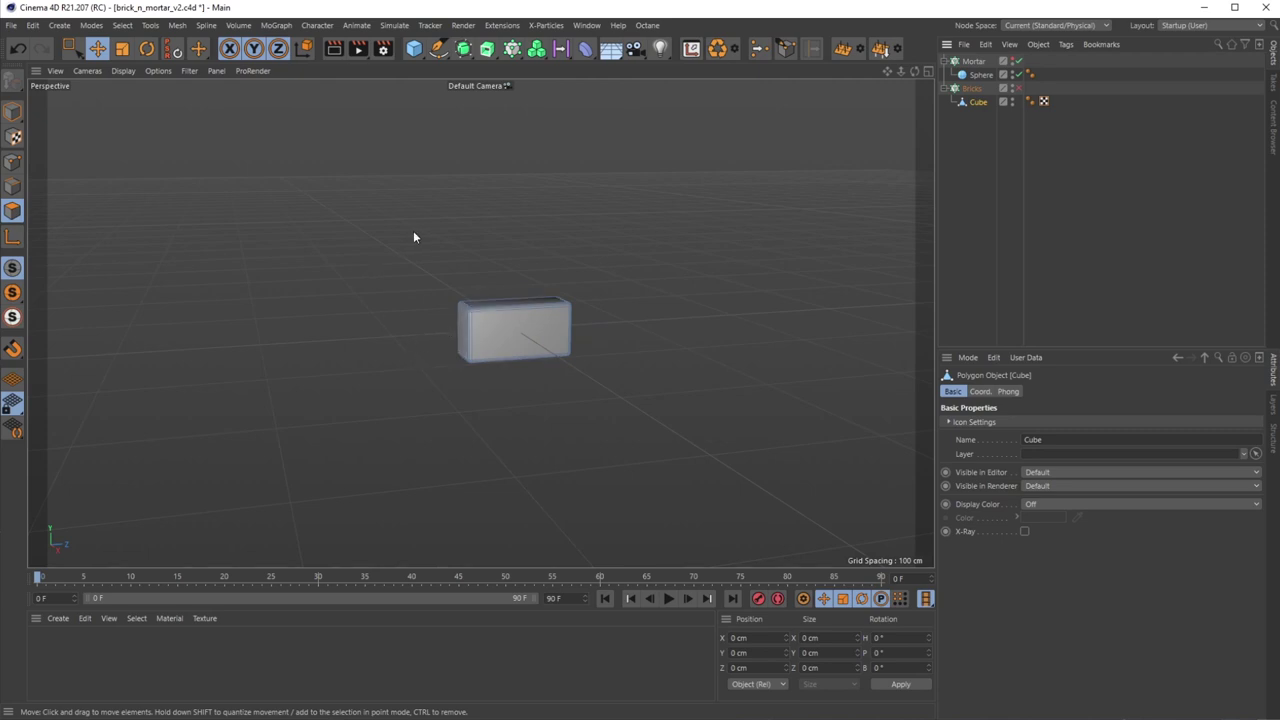
{"action": "key", "text": "u"}
{"action": "key", "text": "l"}
{"action": "left_click_drag", "start_coordinate": [462, 312], "coordinate": [519, 356], "text": "alt"}
{"action": "scroll", "coordinate": [456, 325], "scroll_direction": "up", "scroll_amount": 7}
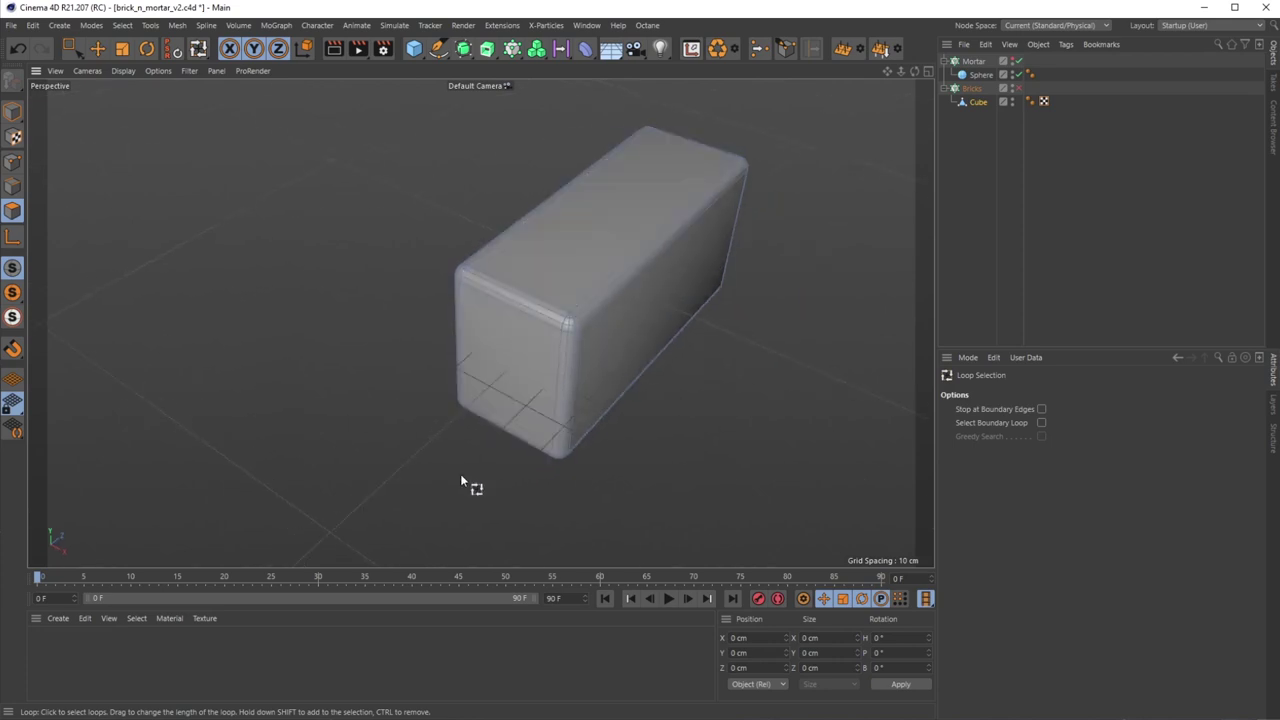
{"action": "left_click", "coordinate": [496, 319]}
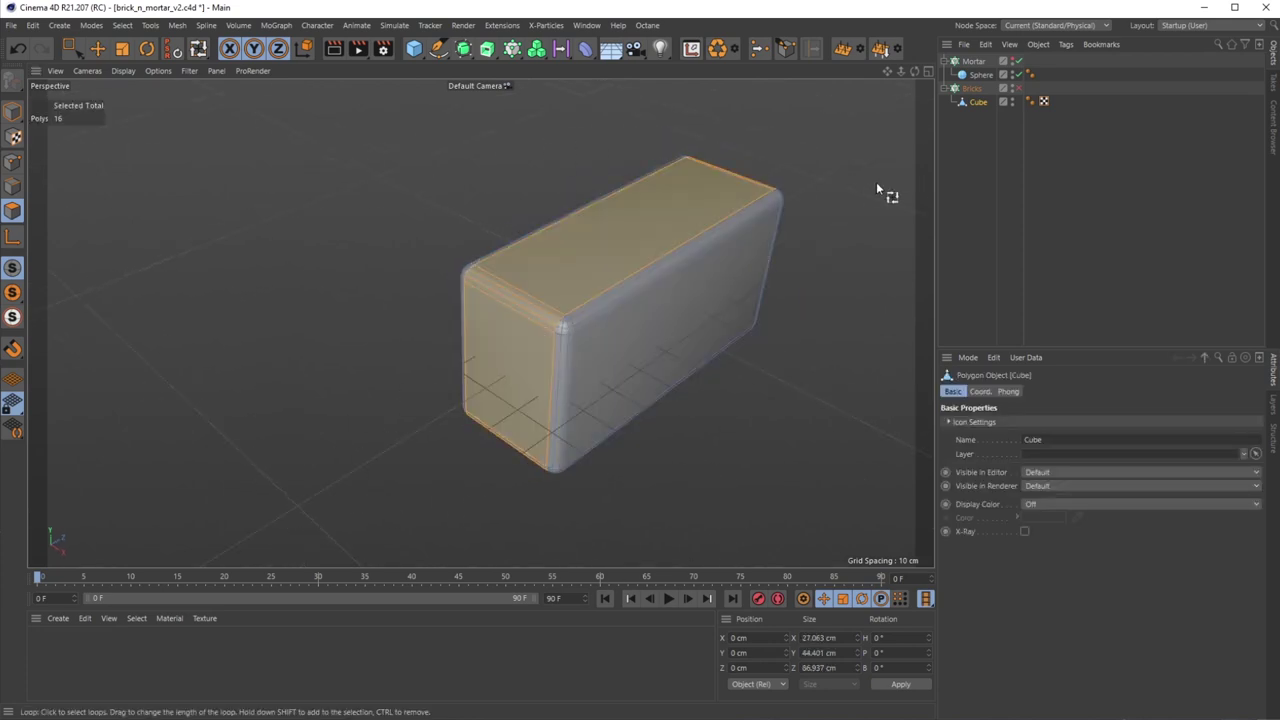
Store the selected polygon loop as a polygon selection tag on the cube.
{"action": "left_click", "coordinate": [130, 27]}
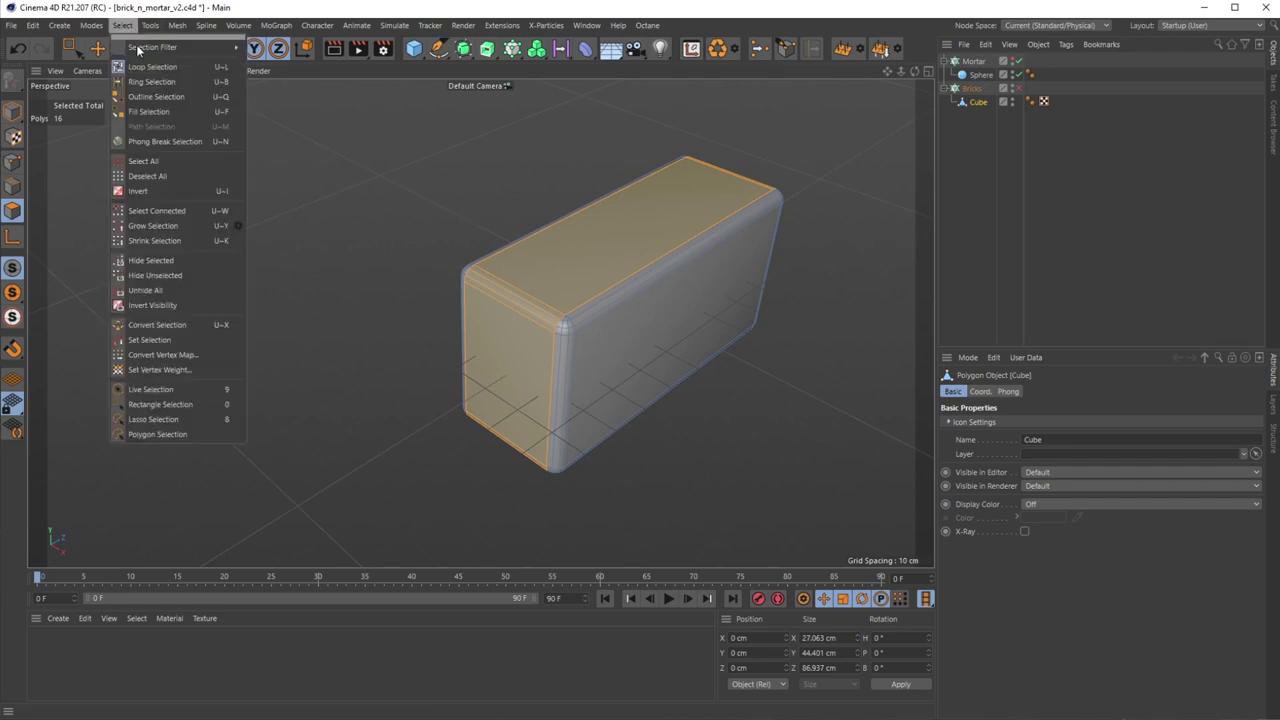
{"action": "left_click", "coordinate": [167, 341]}
{"action": "left_click", "coordinate": [1060, 107]}
{"action": "left_click", "coordinate": [1058, 102]}
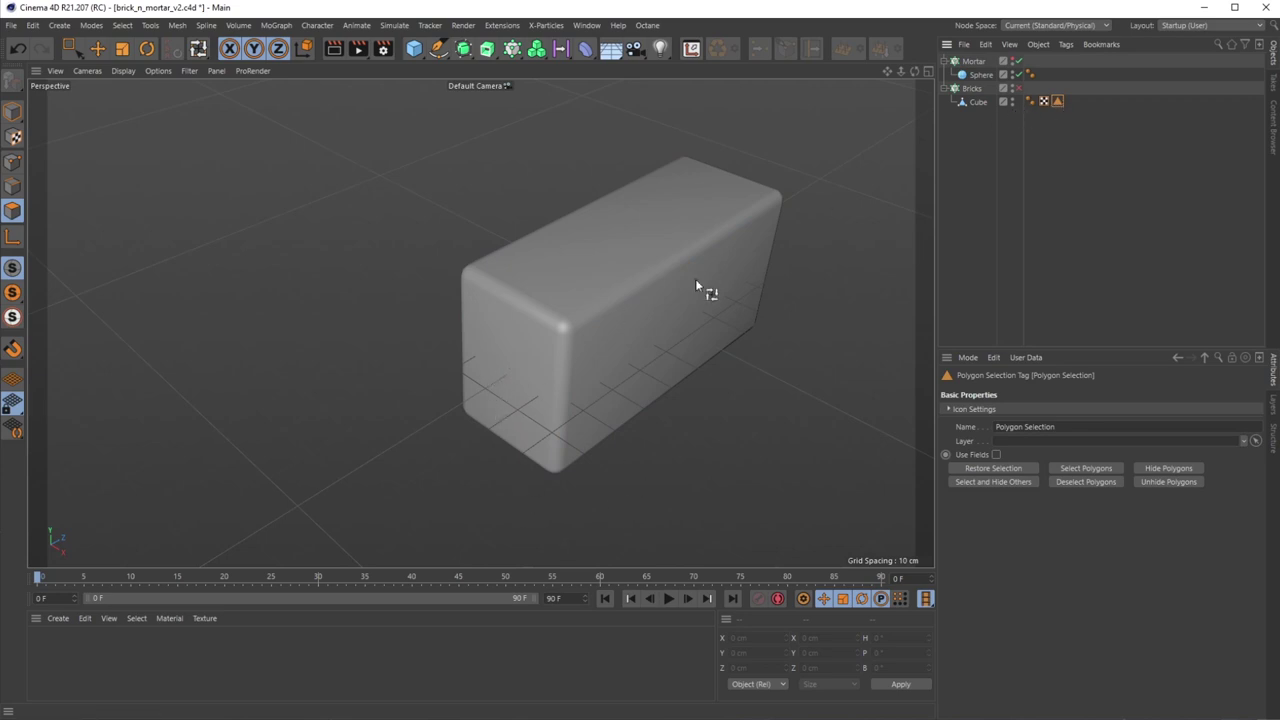
Re-enable the Bricks cloner and make the Mortar cloner visible again.
{"action": "left_click", "coordinate": [1019, 88]}
{"action": "scroll", "coordinate": [622, 206], "scroll_direction": "down", "scroll_amount": 6}
{"action": "left_click_drag", "start_coordinate": [665, 381], "coordinate": [480, 400], "text": "alt"}
{"action": "left_click", "coordinate": [1018, 61]}
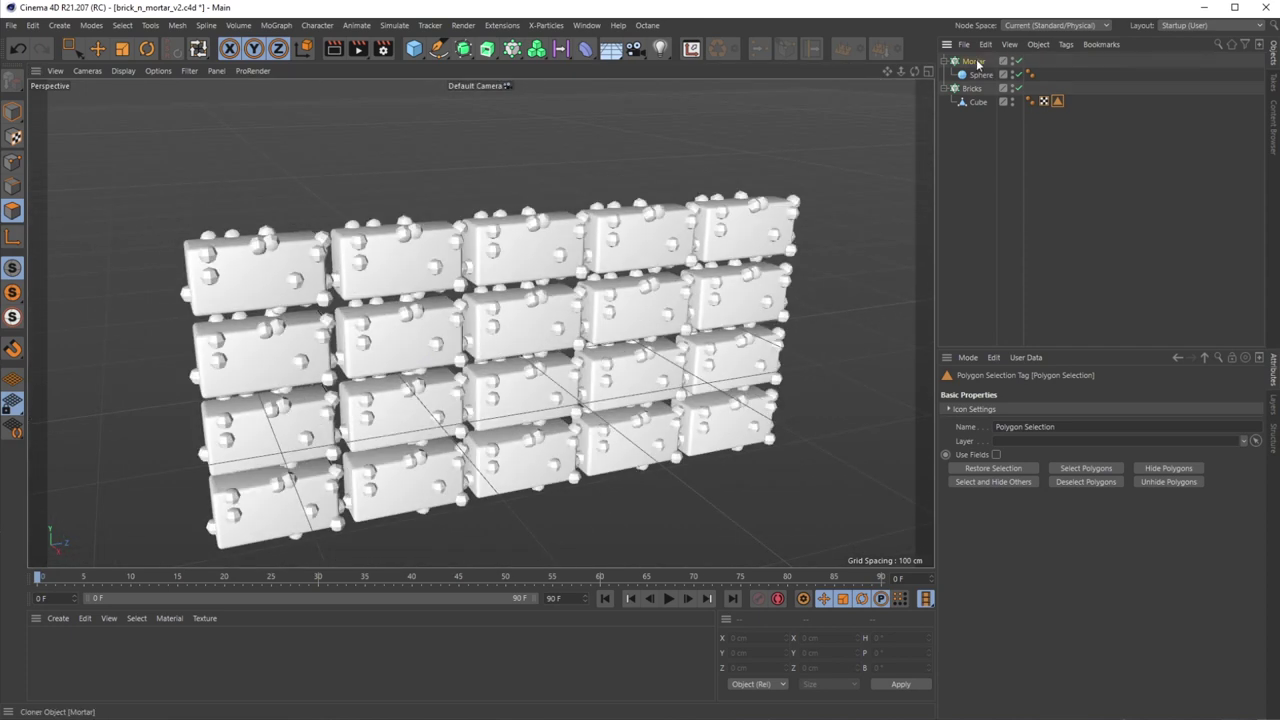
Restrict the Mortar cloner's distribution to the cube's stored polygon selection.
{"action": "left_click", "coordinate": [975, 62]}
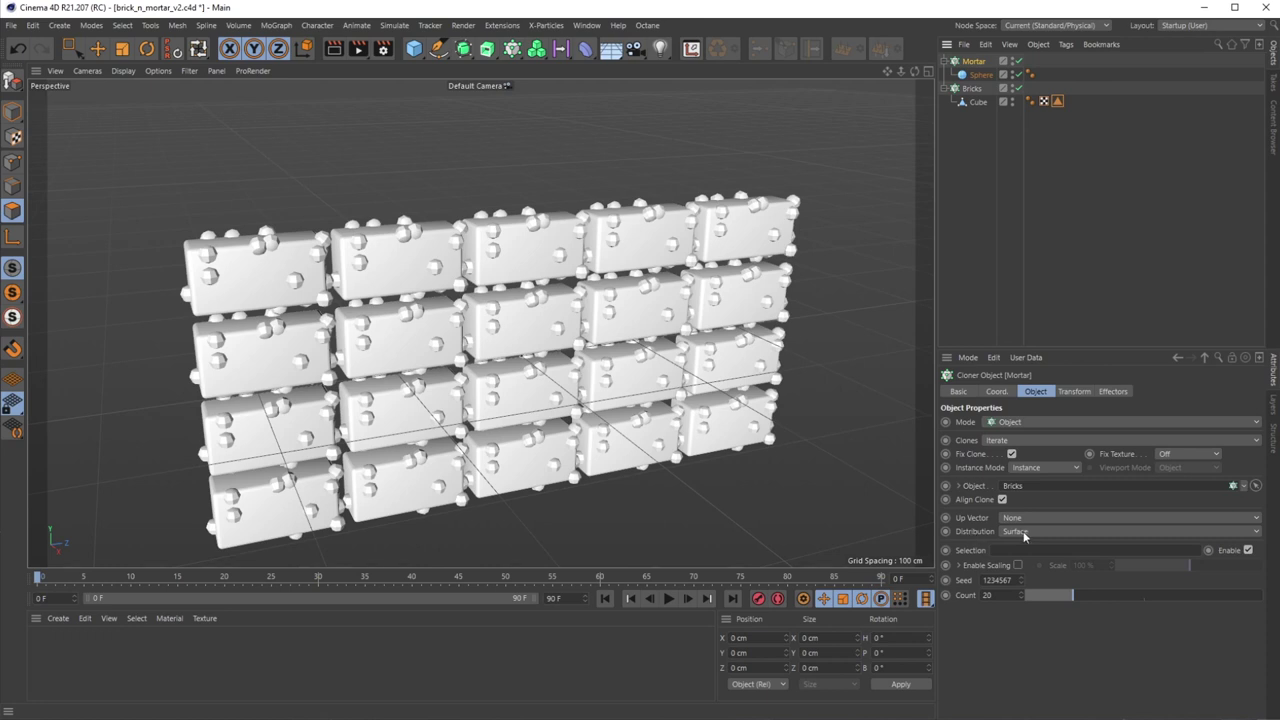
{"action": "key", "text": "9"}
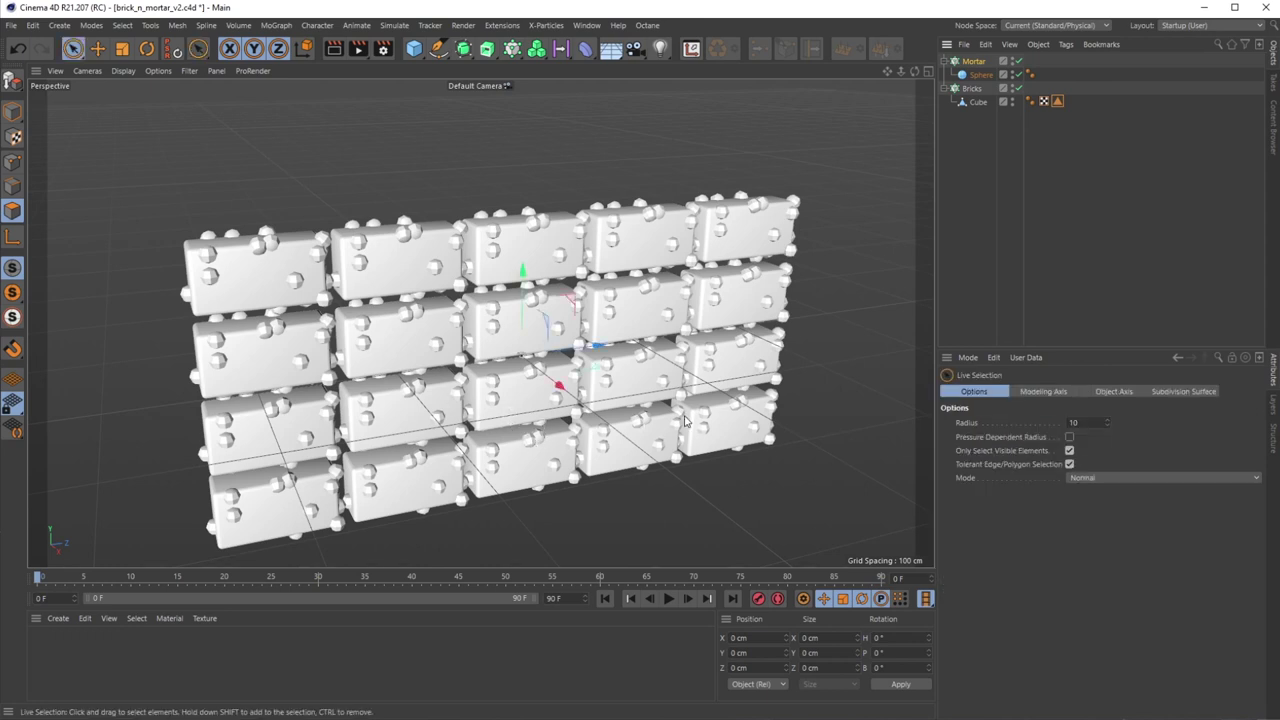
{"action": "left_click", "coordinate": [975, 62]}
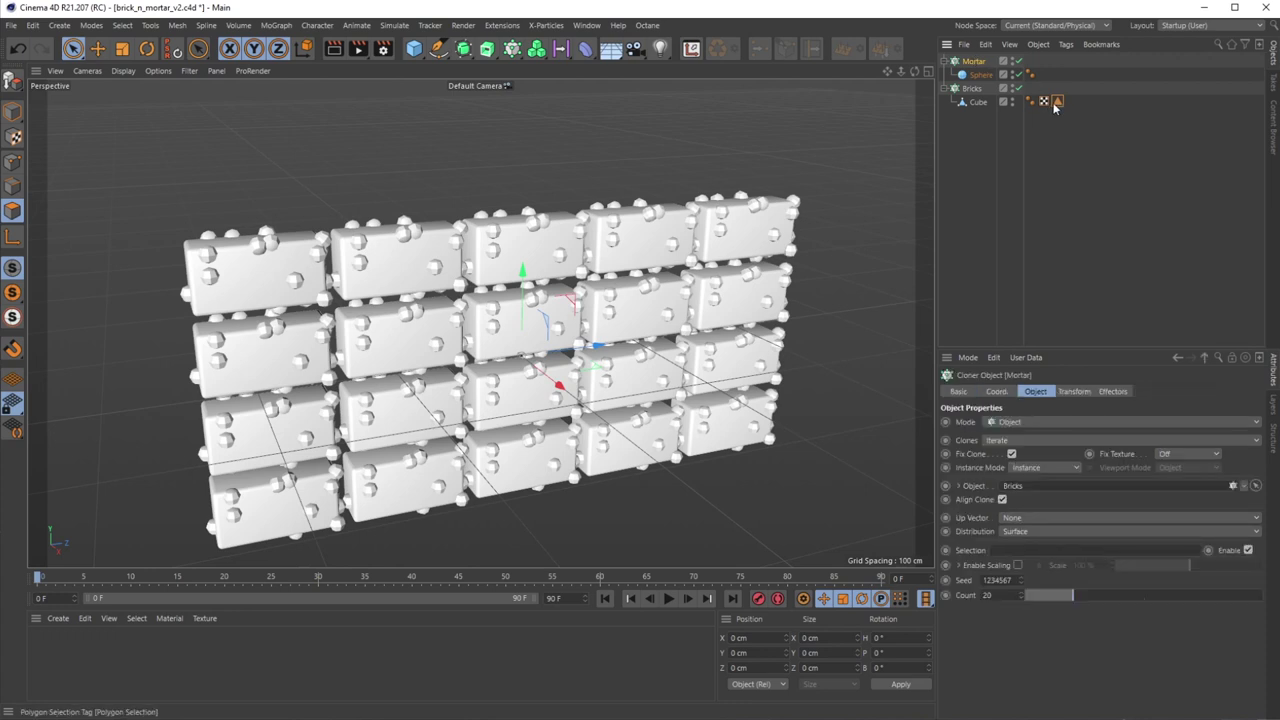
{"action": "left_click_drag", "start_coordinate": [1120, 469], "coordinate": [1022, 556]}
{"action": "left_click_drag", "start_coordinate": [820, 506], "coordinate": [601, 360], "text": "alt"}
{"action": "scroll", "coordinate": [496, 338], "scroll_direction": "up", "scroll_amount": 7}
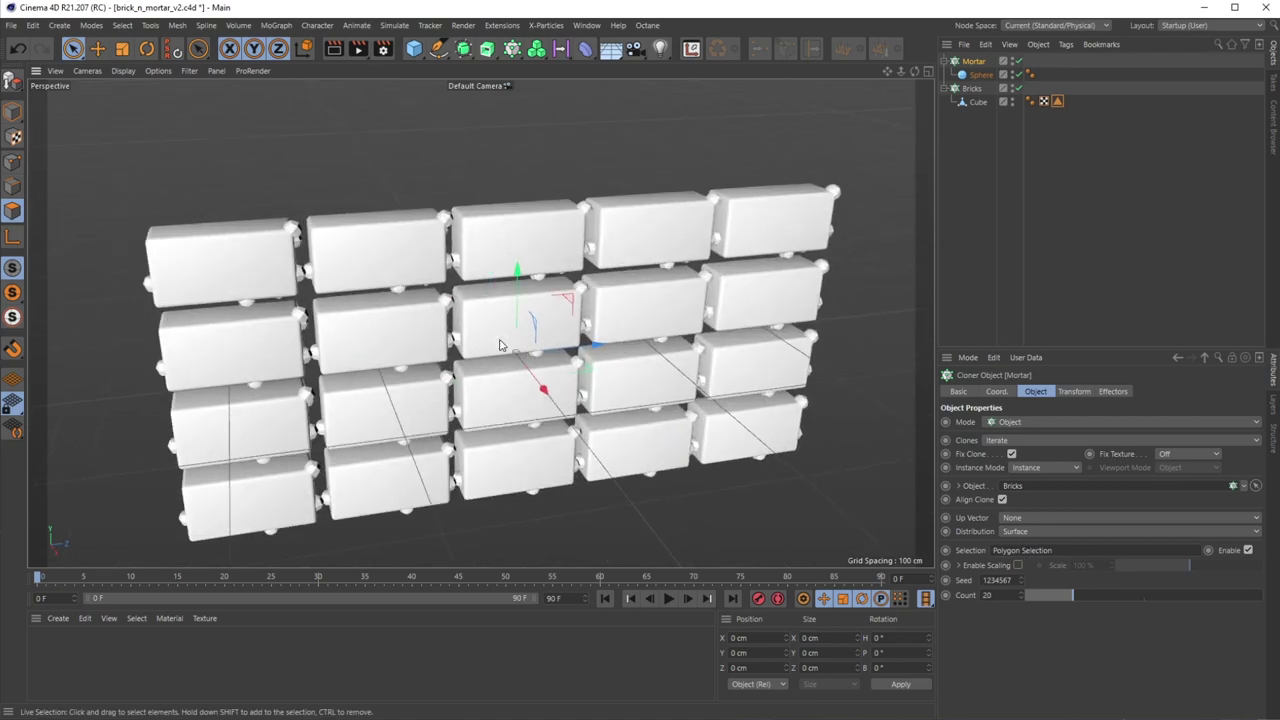
Raise the Mortar cloner's clone count to 800.
{"action": "left_click_drag", "start_coordinate": [609, 309], "coordinate": [651, 286], "text": "alt"}
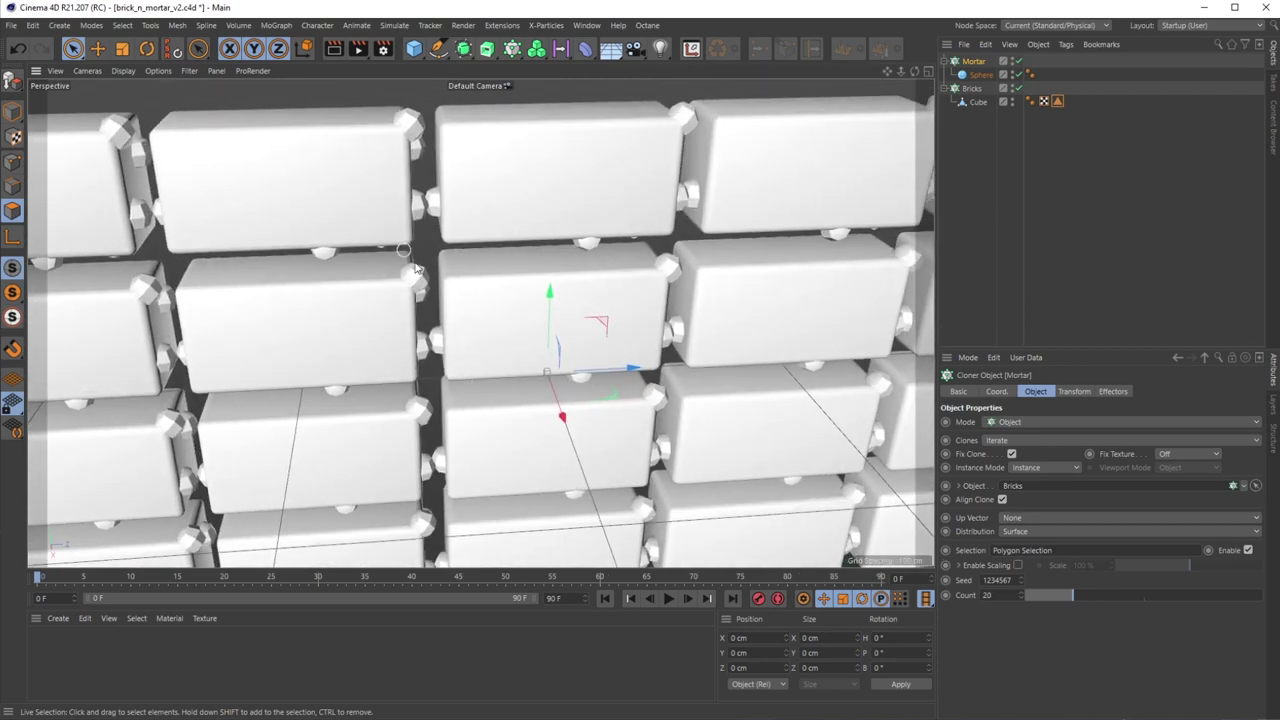
{"action": "scroll", "coordinate": [452, 282], "scroll_direction": "down", "scroll_amount": 8}
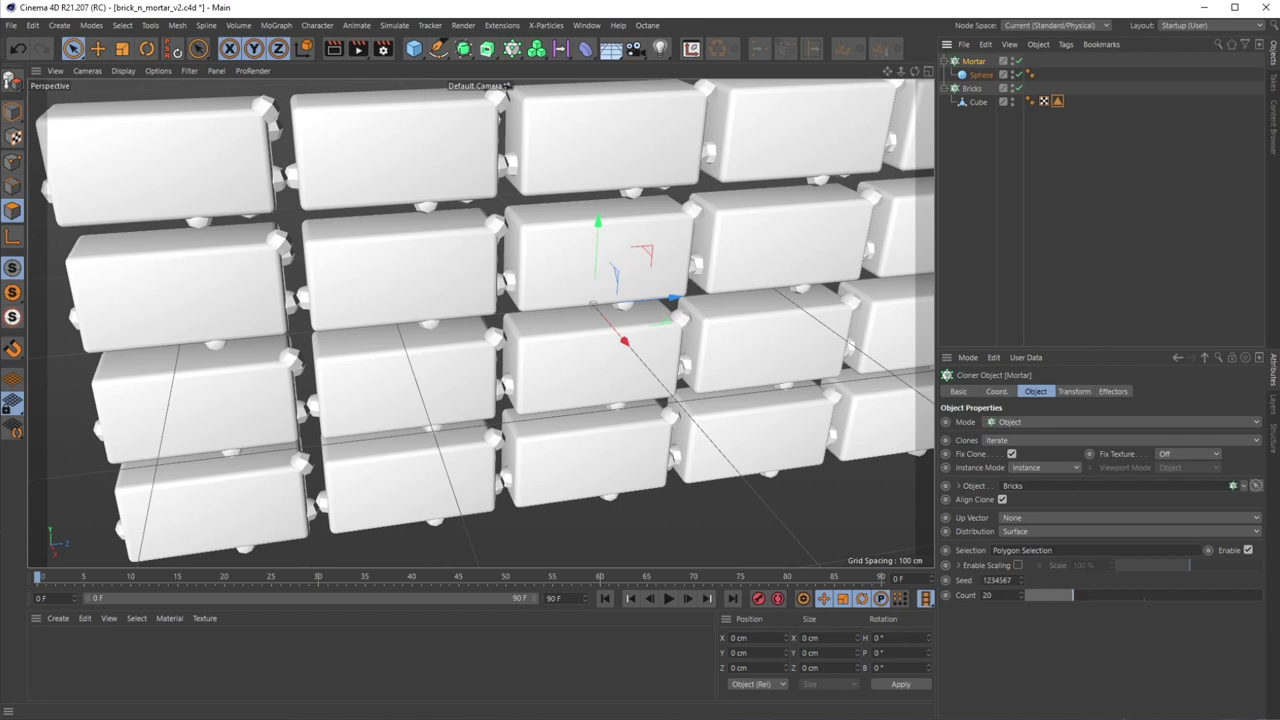
{"action": "left_click_drag", "start_coordinate": [1073, 595], "coordinate": [1268, 598]}
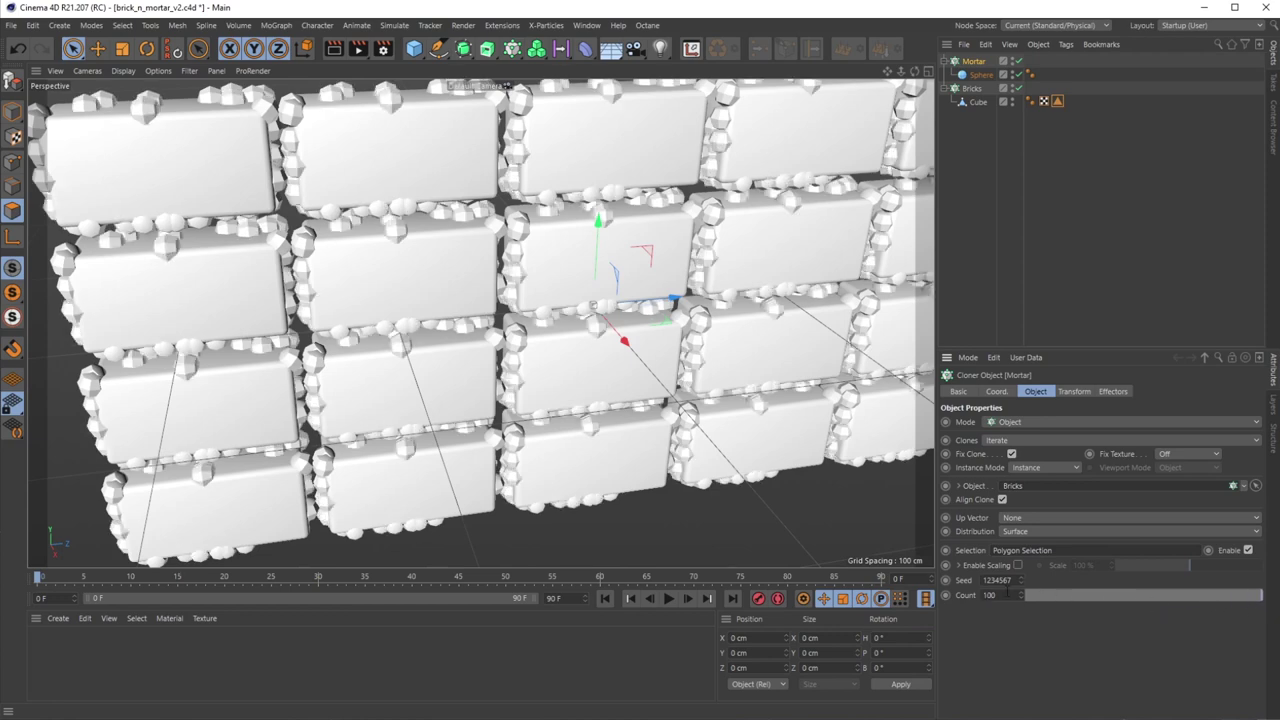
{"action": "scroll", "coordinate": [435, 305], "scroll_direction": "down", "scroll_amount": 4}
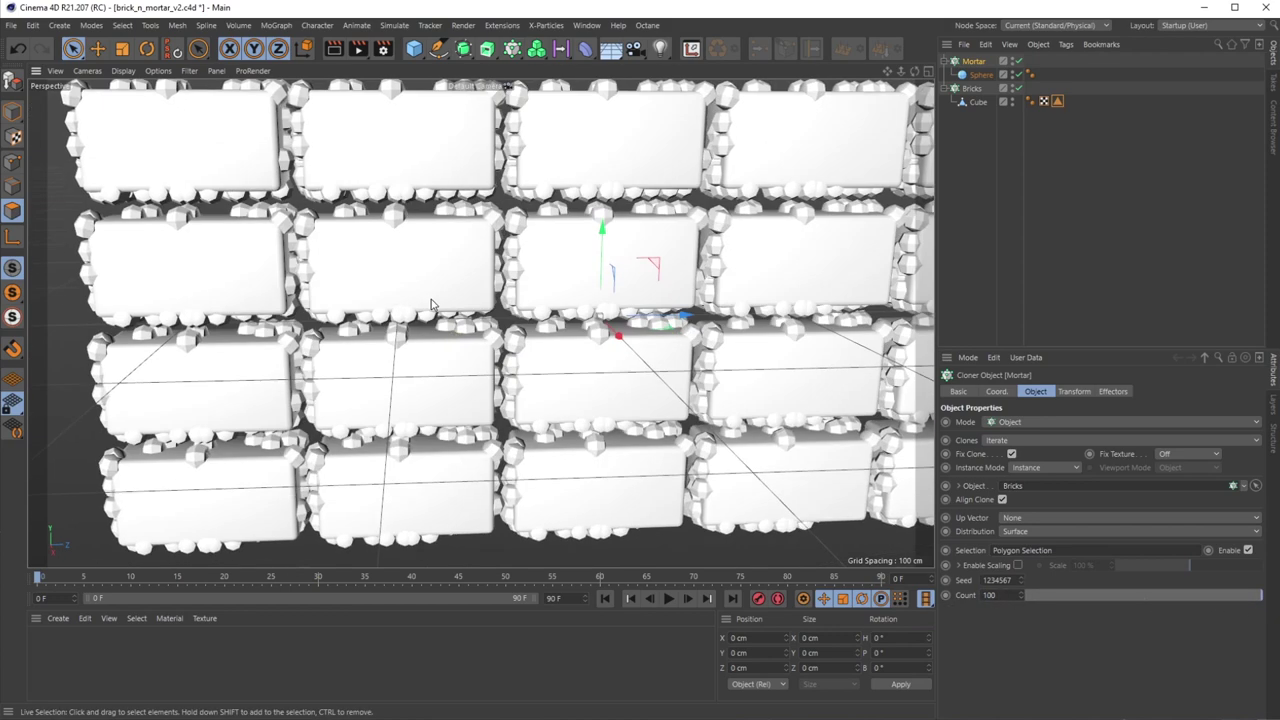
{"action": "type", "text": "800"}
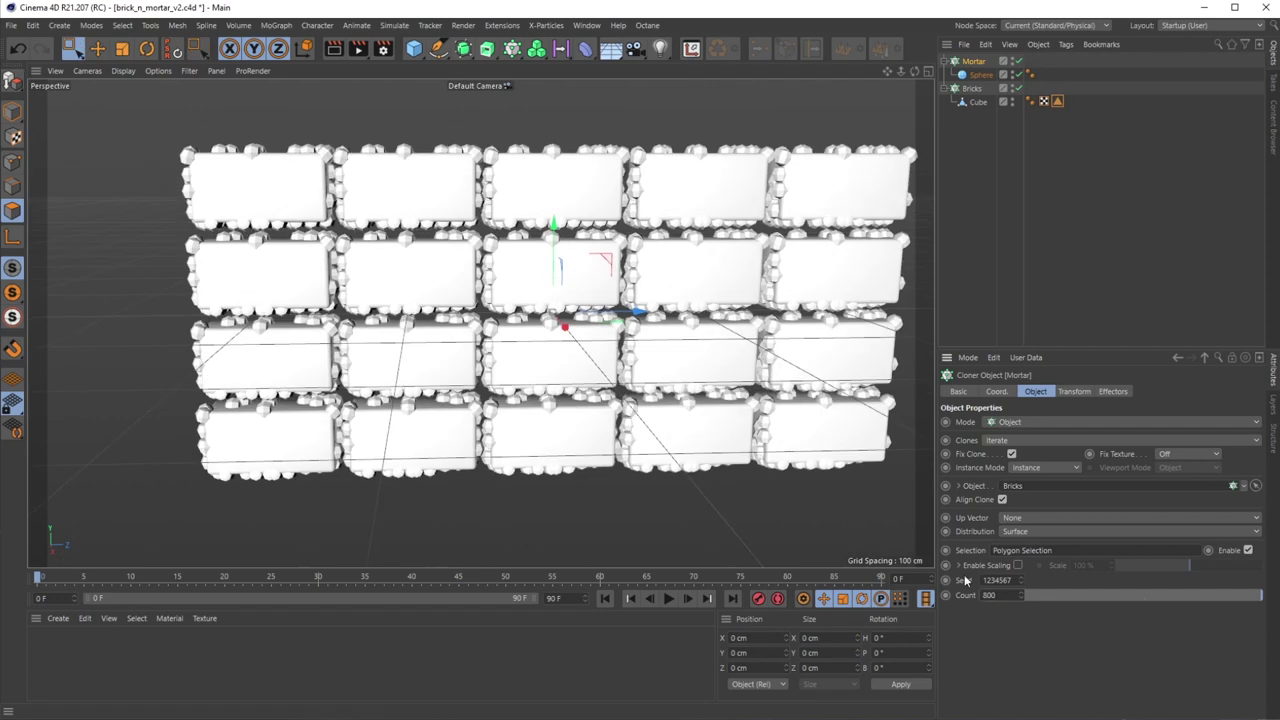
{"action": "key", "text": "Return"}
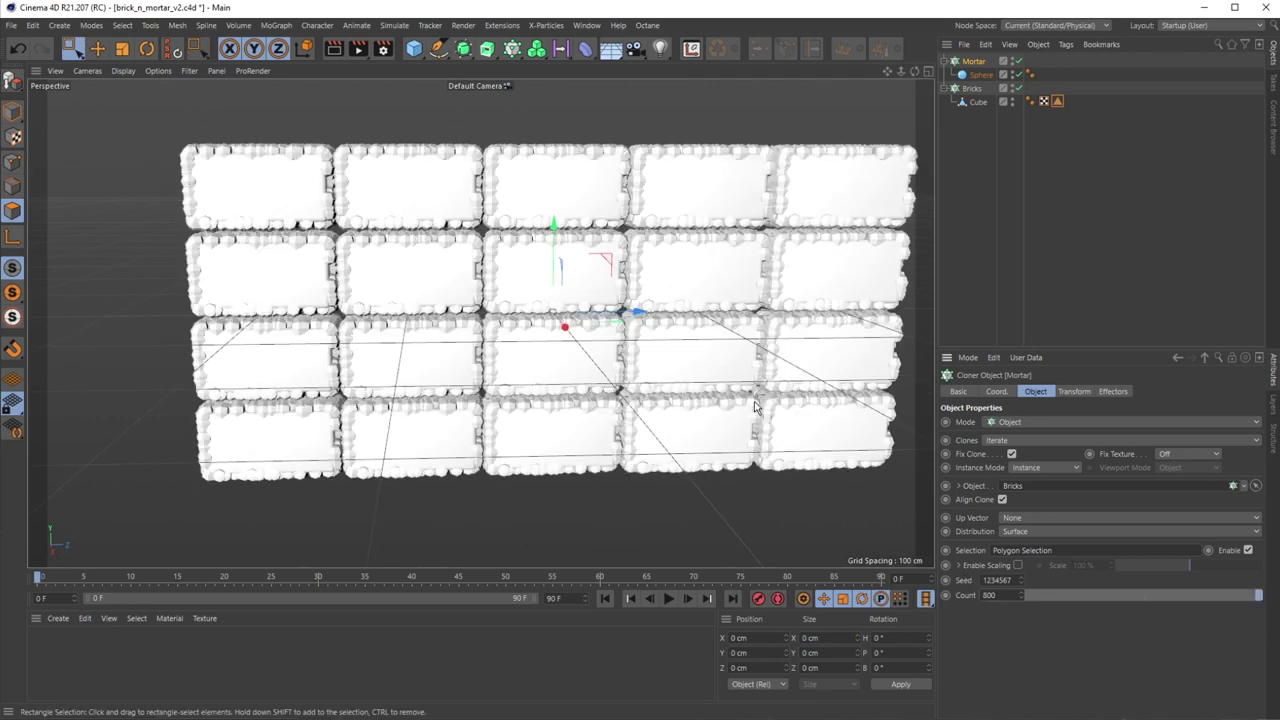
Reduce the segments of the sphere inside the Mortar cloner to 6.
{"action": "left_click_drag", "start_coordinate": [607, 378], "coordinate": [625, 400], "text": "alt"}
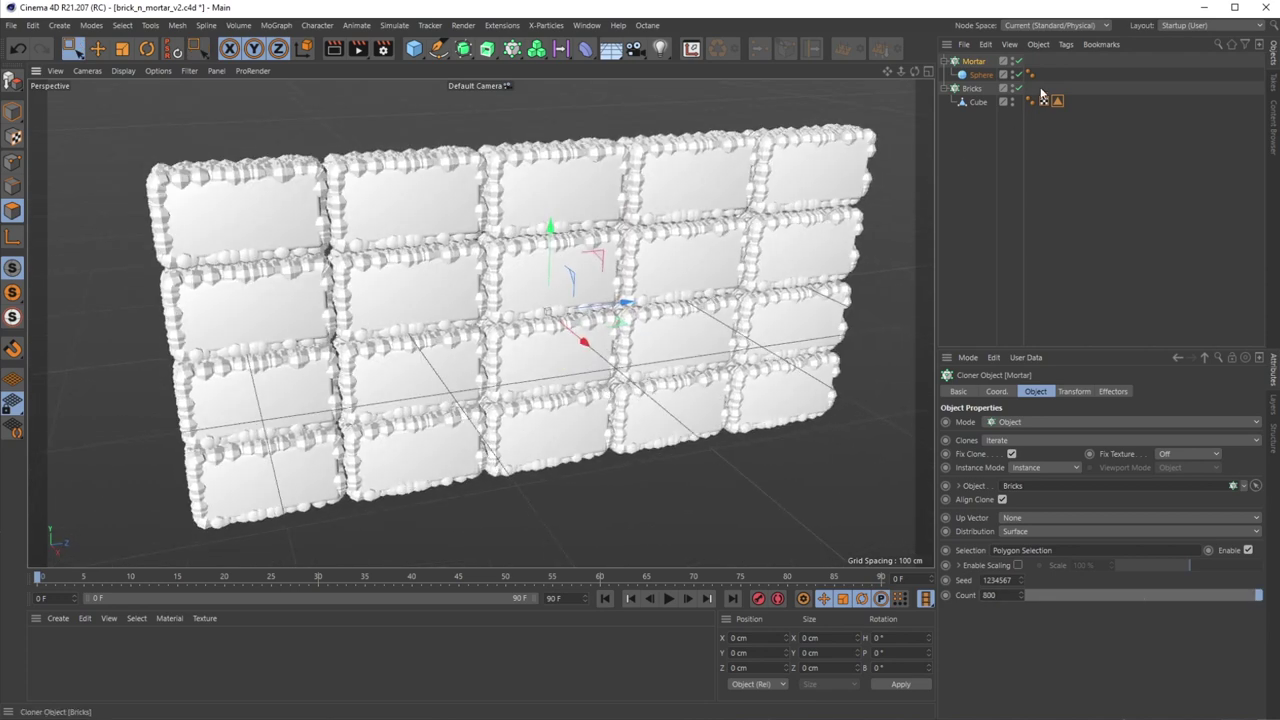
{"action": "left_click", "coordinate": [980, 75]}
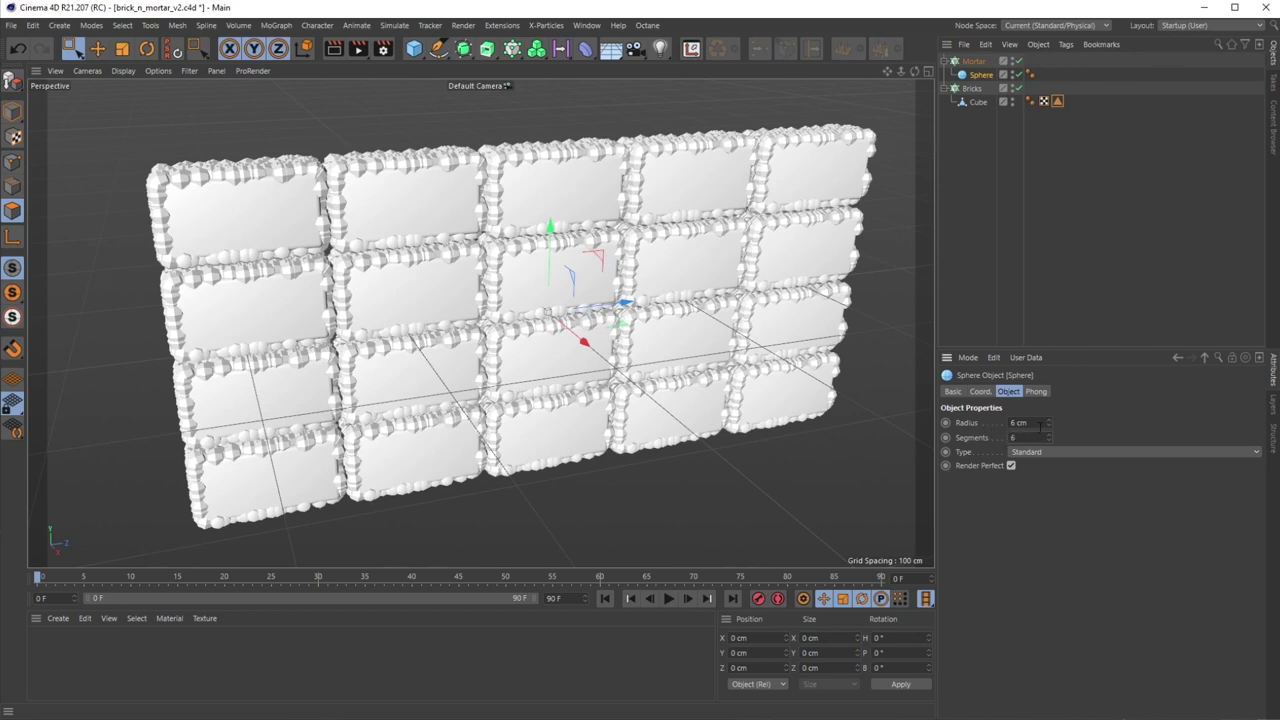
{"action": "mouse_move", "coordinate": [546, 340]}
{"action": "left_mouse_down", "text": "alt"}
{"action": "mouse_move", "coordinate": [492, 330]}
{"action": "mouse_move", "coordinate": [536, 330]}
{"action": "mouse_move", "coordinate": [505, 305]}
{"action": "mouse_move", "coordinate": [556, 352]}
{"action": "left_mouse_up", "text": "alt"}
{"action": "left_click_drag", "start_coordinate": [482, 316], "coordinate": [378, 205], "text": "alt"}
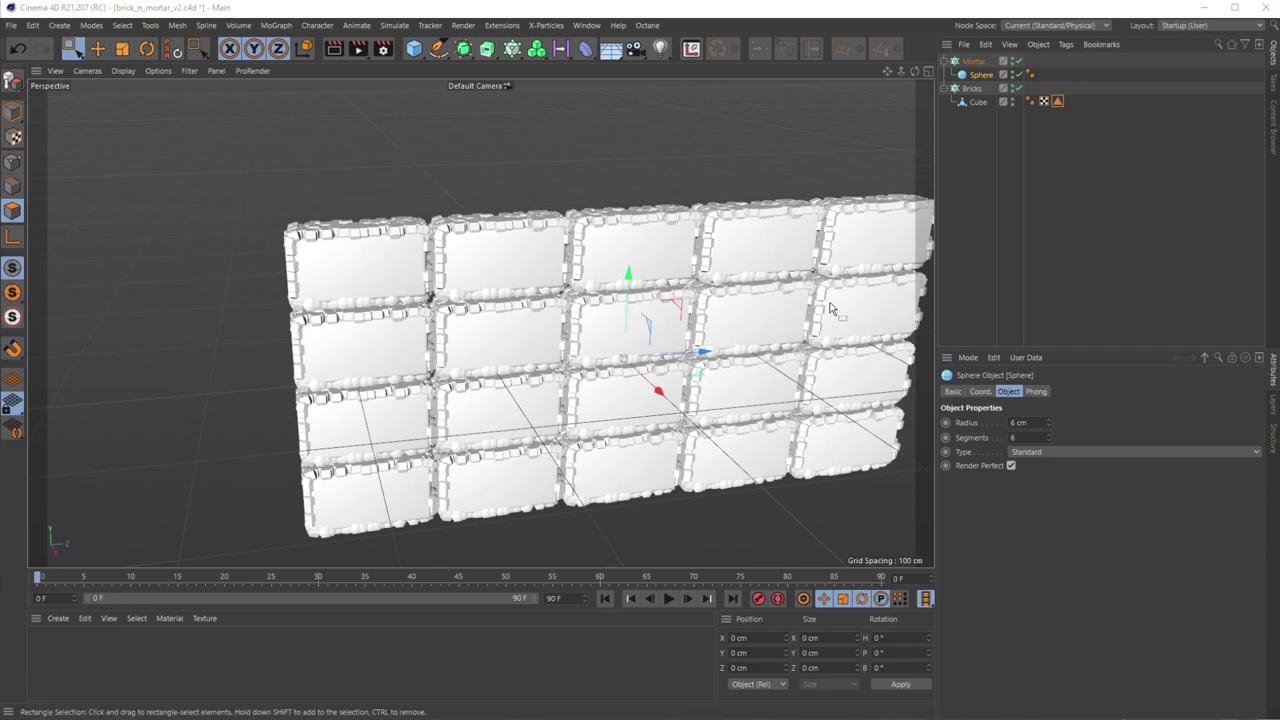
Add a Volume Builder and place the Mortar cloner inside it.
{"action": "left_click_drag", "start_coordinate": [610, 452], "coordinate": [600, 442], "text": "alt"}
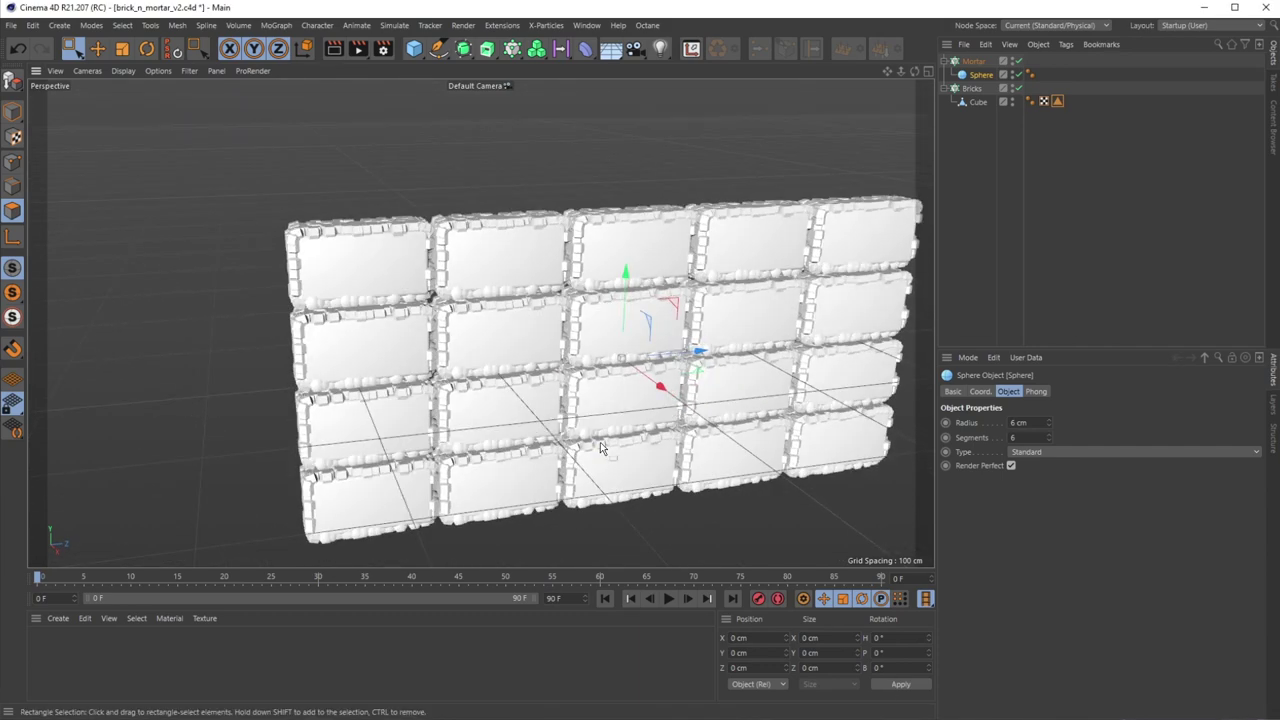
{"action": "middle_click_drag", "start_coordinate": [600, 442], "coordinate": [585, 428], "text": "alt"}
{"action": "left_click_drag", "start_coordinate": [585, 433], "coordinate": [569, 431], "text": "alt"}
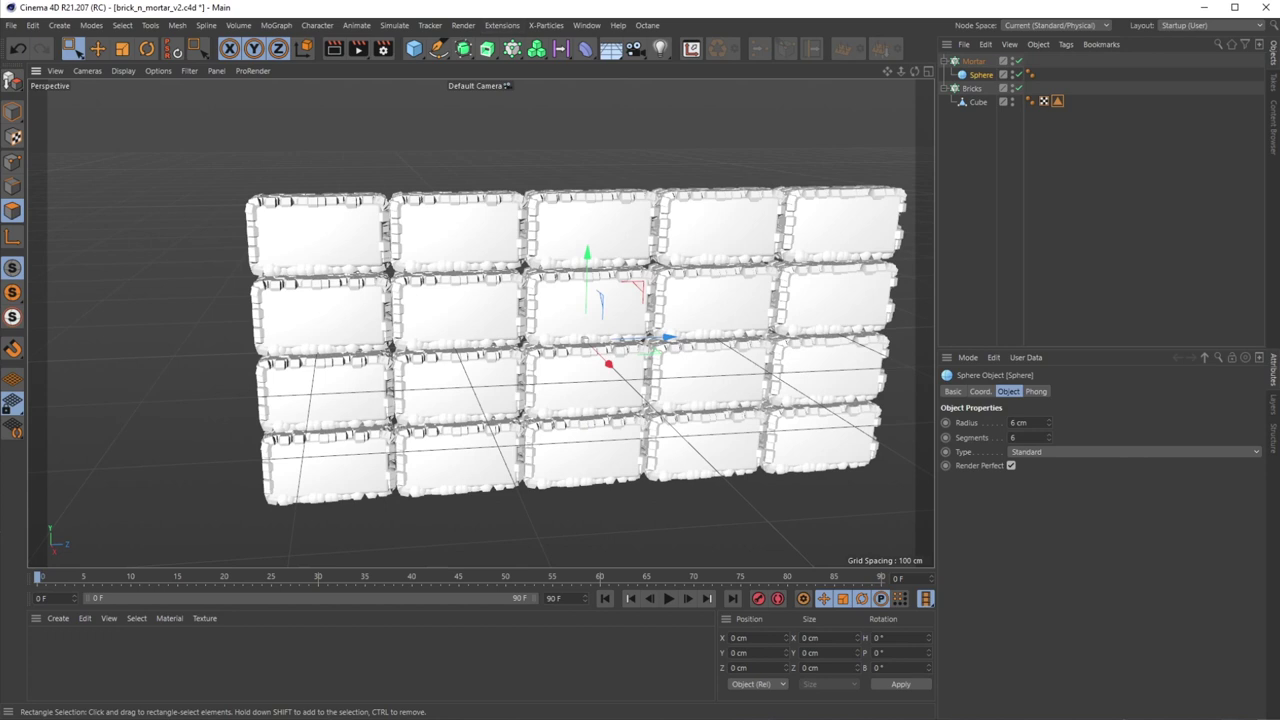
{"action": "left_click_drag", "start_coordinate": [545, 60], "coordinate": [573, 94]}
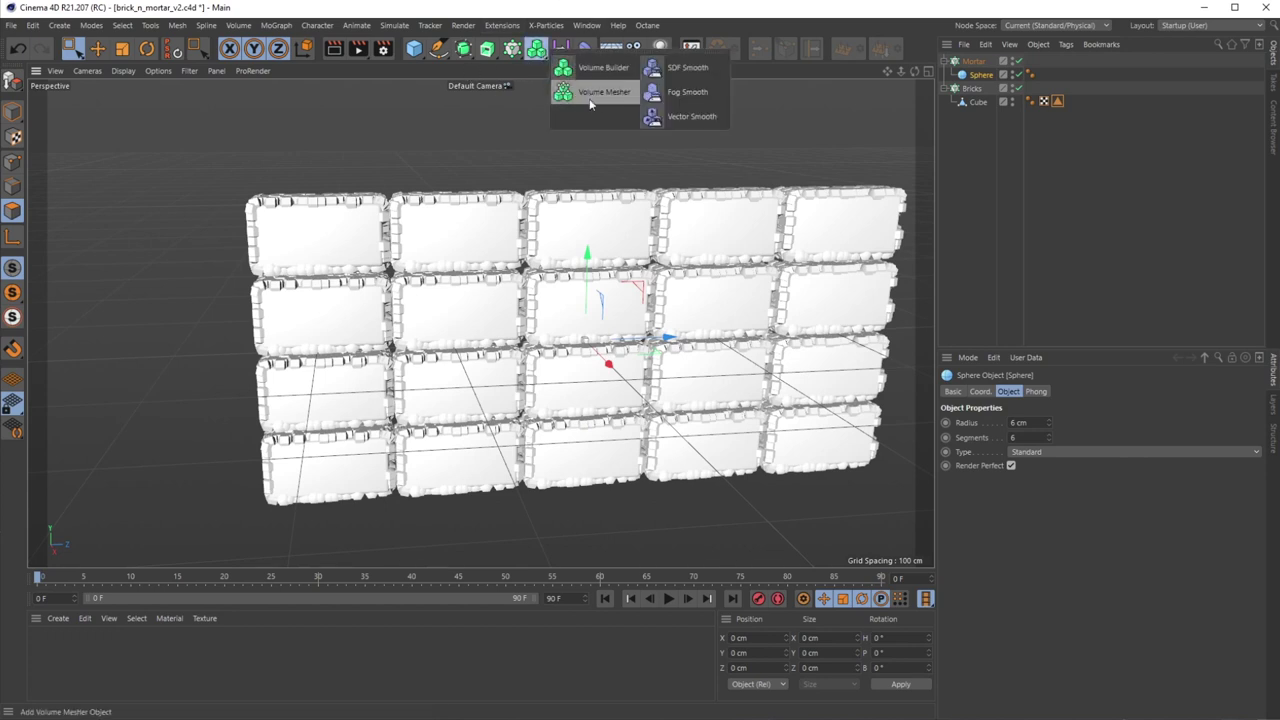
{"action": "left_click_drag", "start_coordinate": [535, 58], "coordinate": [532, 53]}
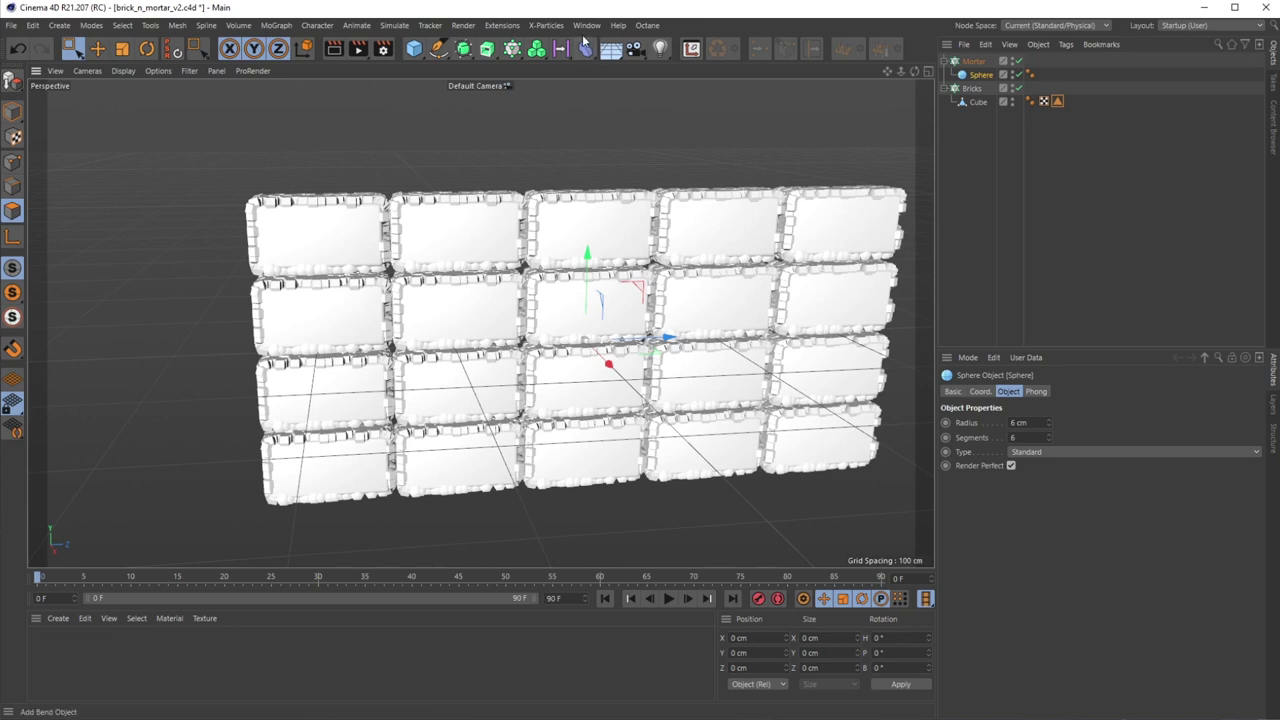
{"action": "left_click", "coordinate": [536, 50]}
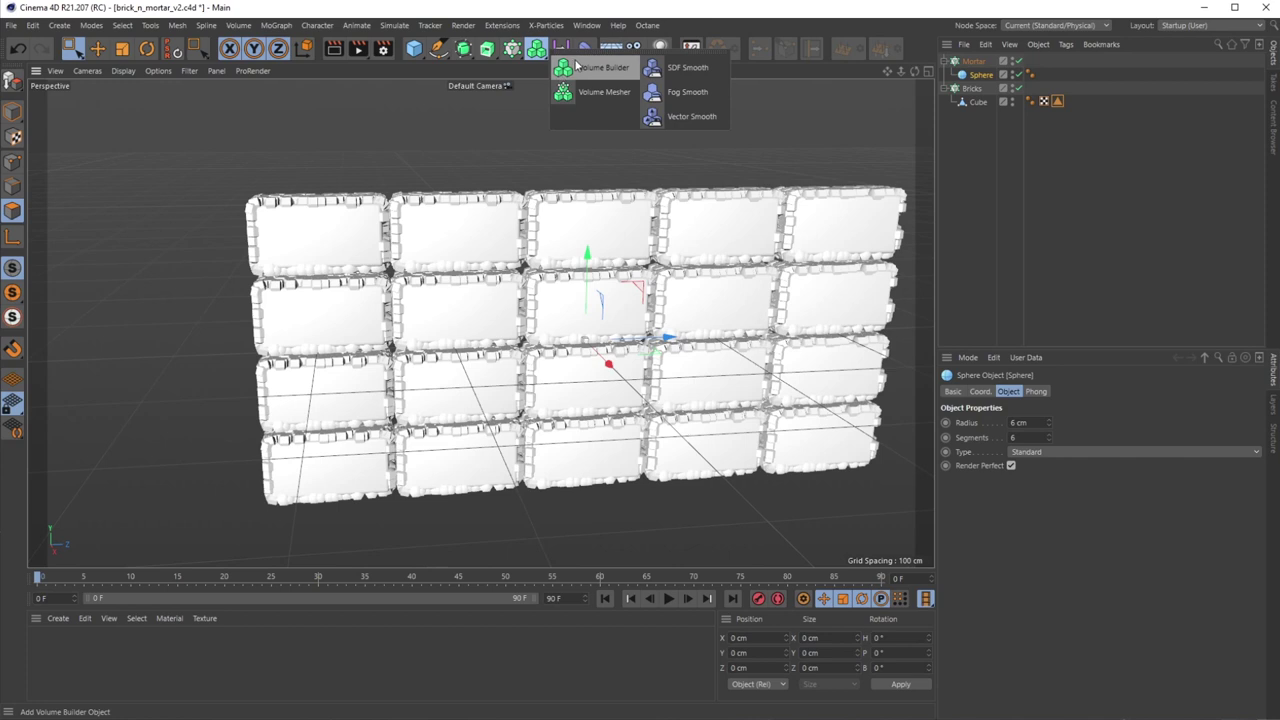
{"action": "left_click", "coordinate": [576, 65]}
{"action": "left_click", "coordinate": [951, 80]}
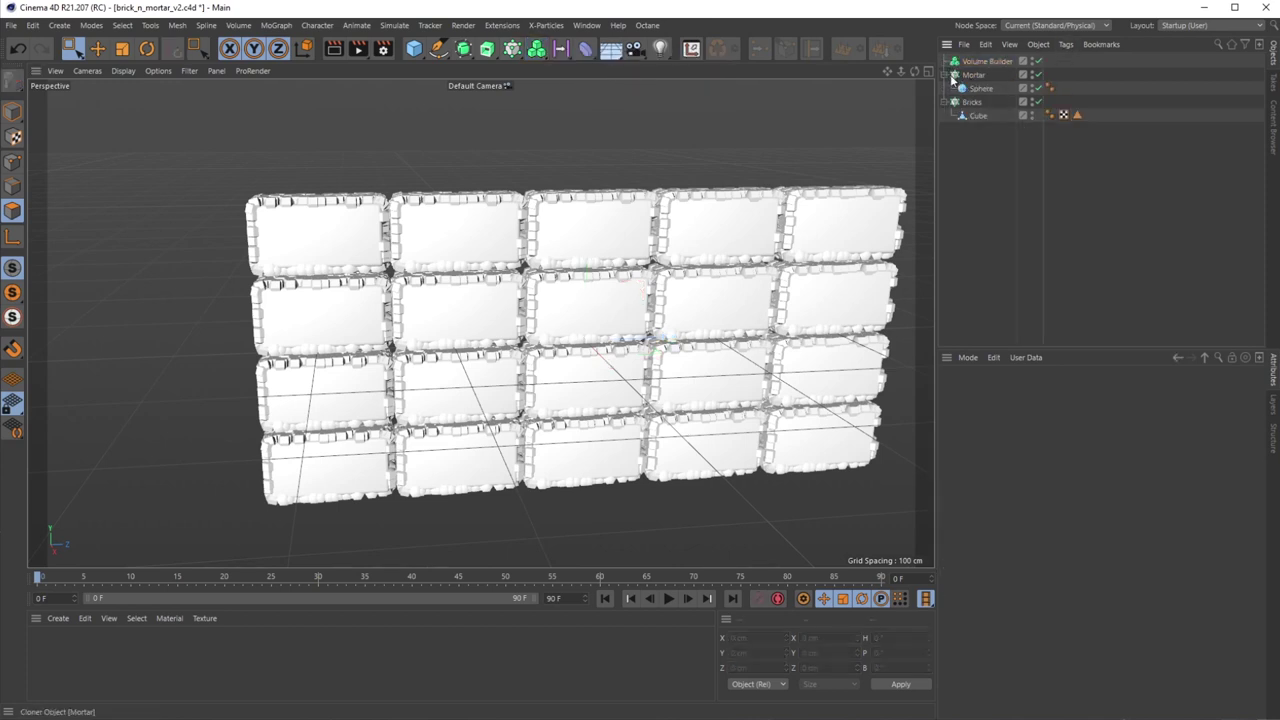
{"action": "left_click", "coordinate": [949, 76]}
{"action": "left_click_drag", "start_coordinate": [972, 76], "coordinate": [980, 62]}
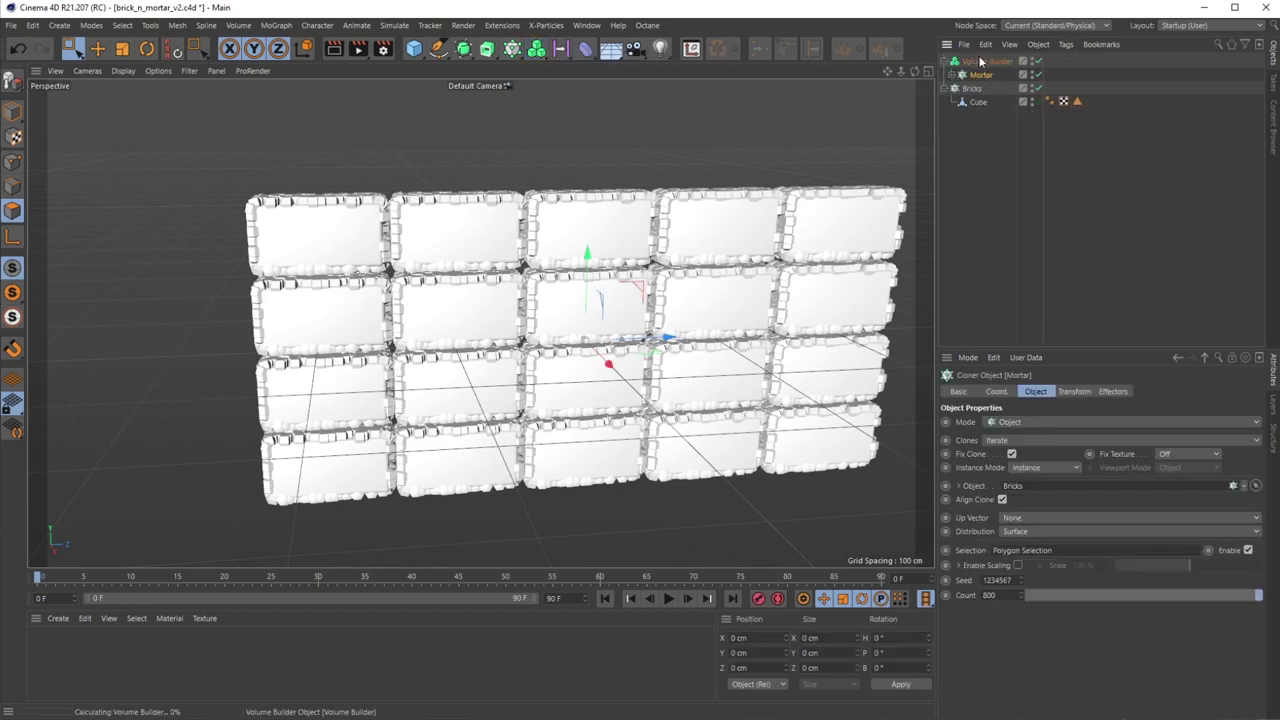
{"action": "left_click_drag", "start_coordinate": [664, 294], "coordinate": [543, 359], "text": "alt"}
Reduce the Volume Builder's voxel size to 5 cm.
{"action": "left_click", "coordinate": [986, 61]}
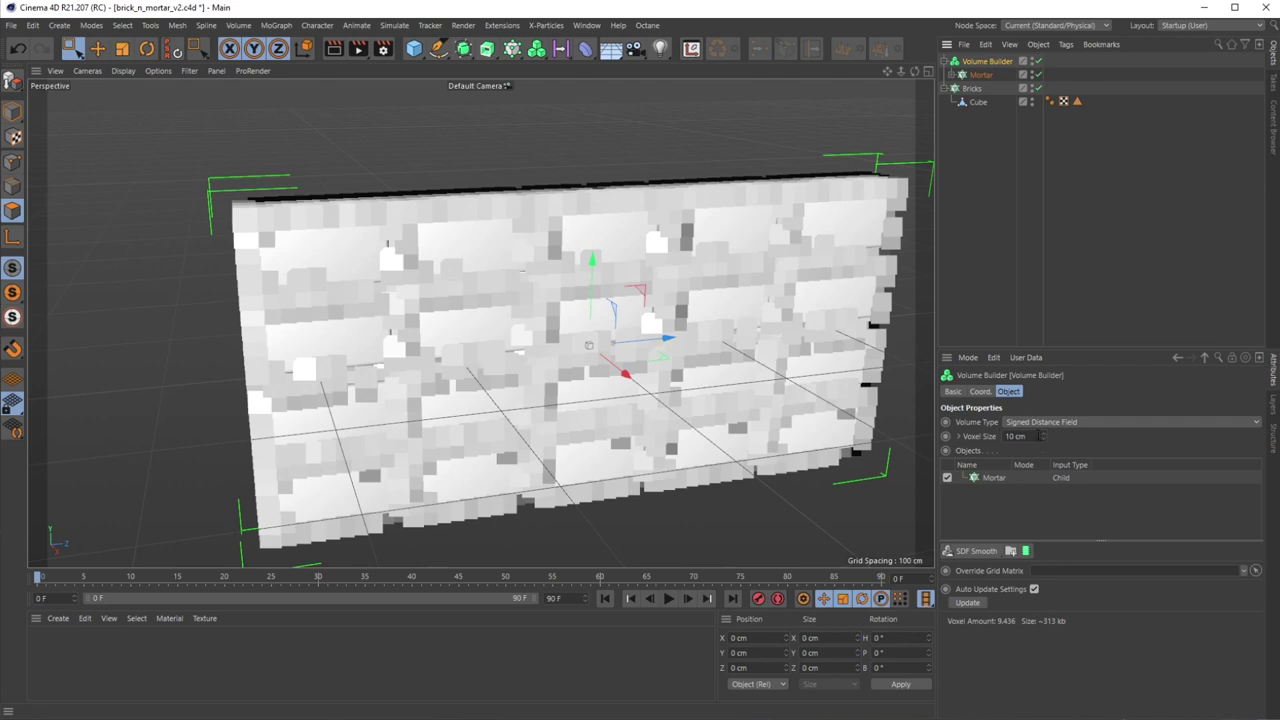
{"action": "left_click", "coordinate": [1045, 440]}
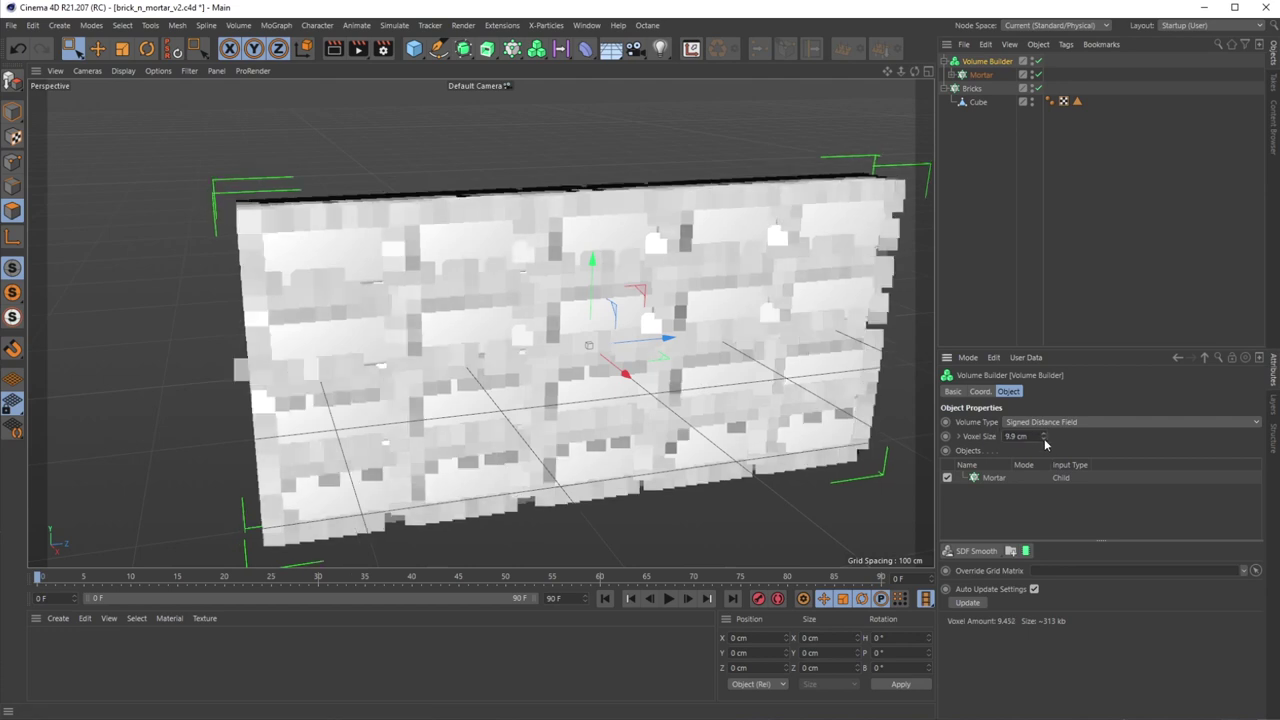
{"action": "left_click", "coordinate": [1045, 440]}
{"action": "left_click", "coordinate": [1044, 440]}
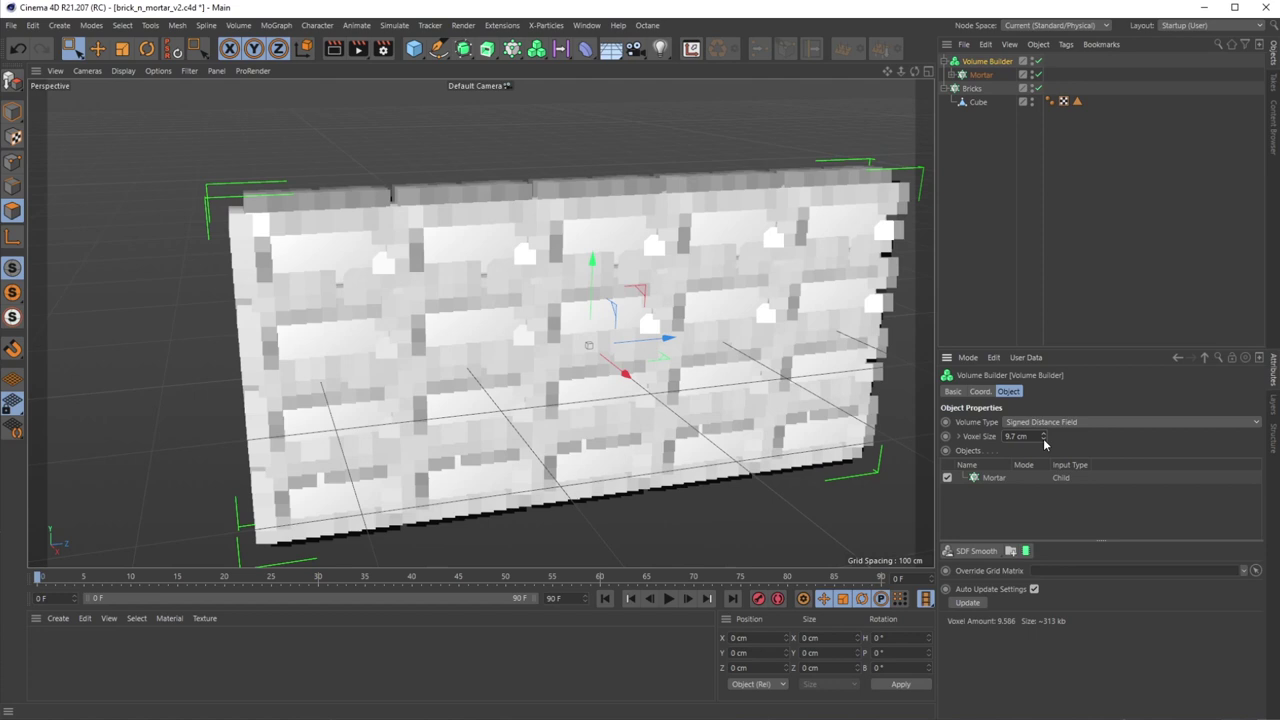
{"action": "left_click", "coordinate": [1044, 440]}
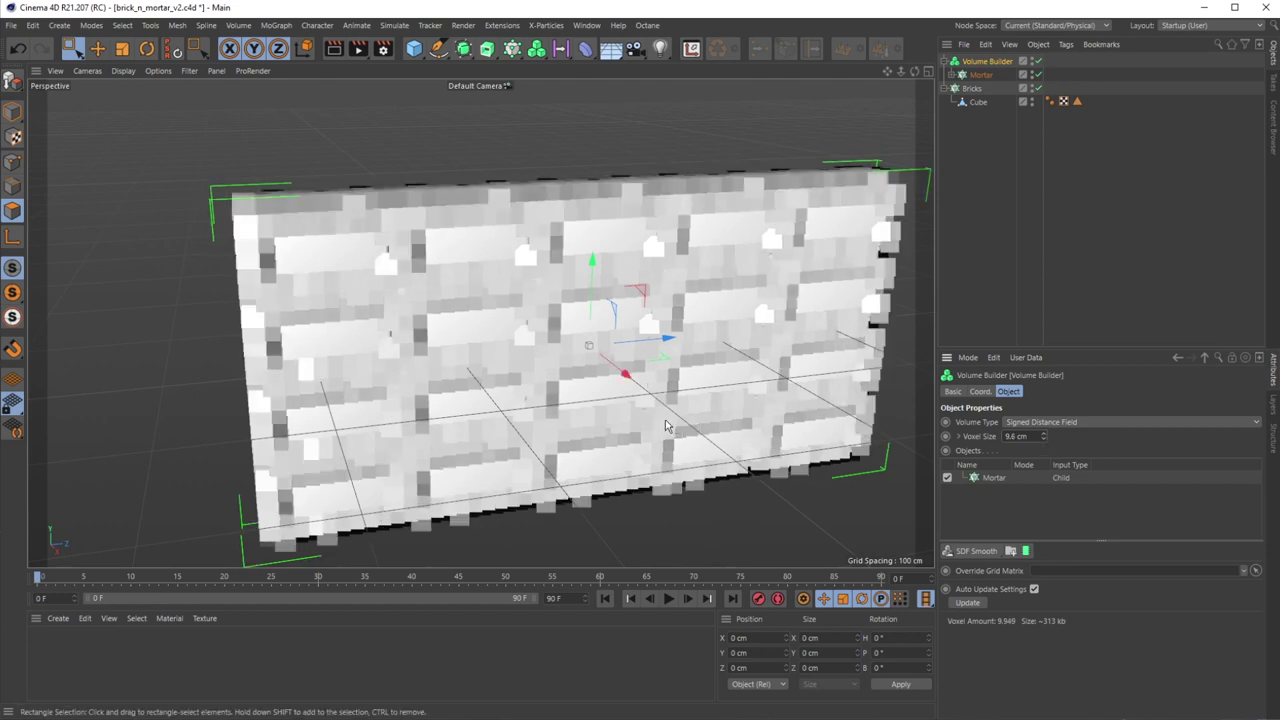
{"action": "left_click", "coordinate": [1025, 436]}
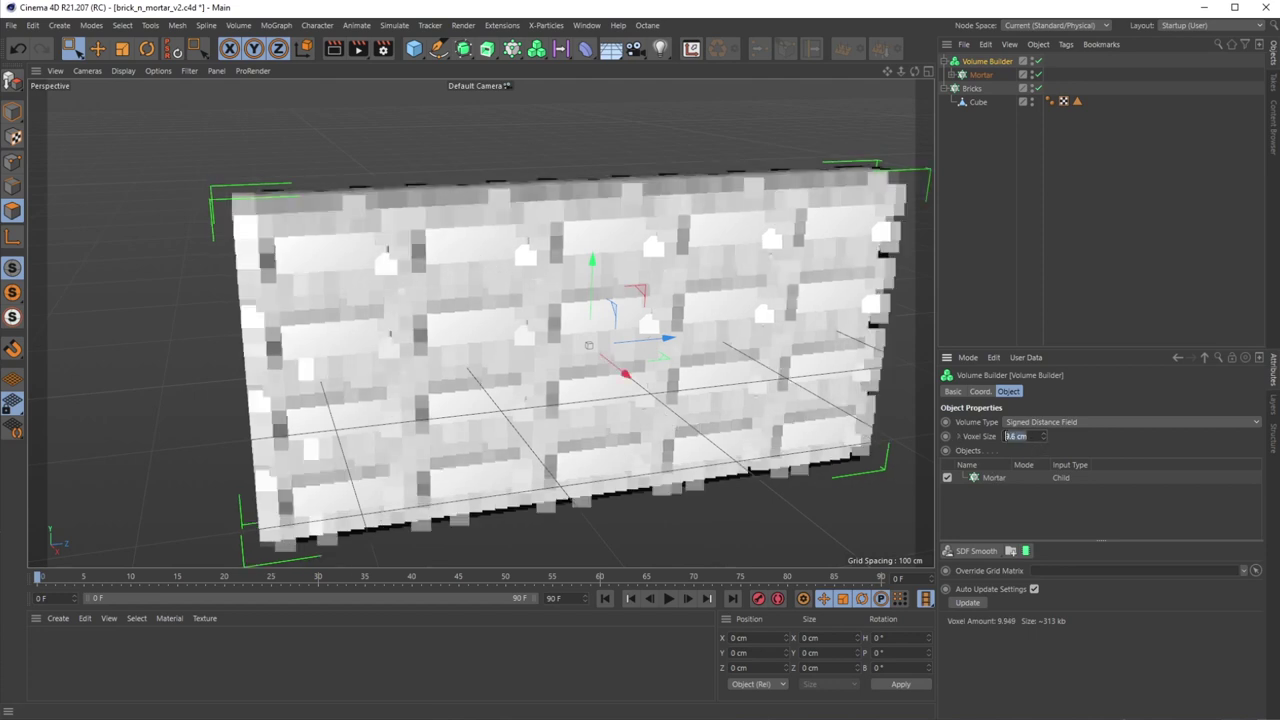
{"action": "type", "text": "6"}
{"action": "key", "text": "Return"}
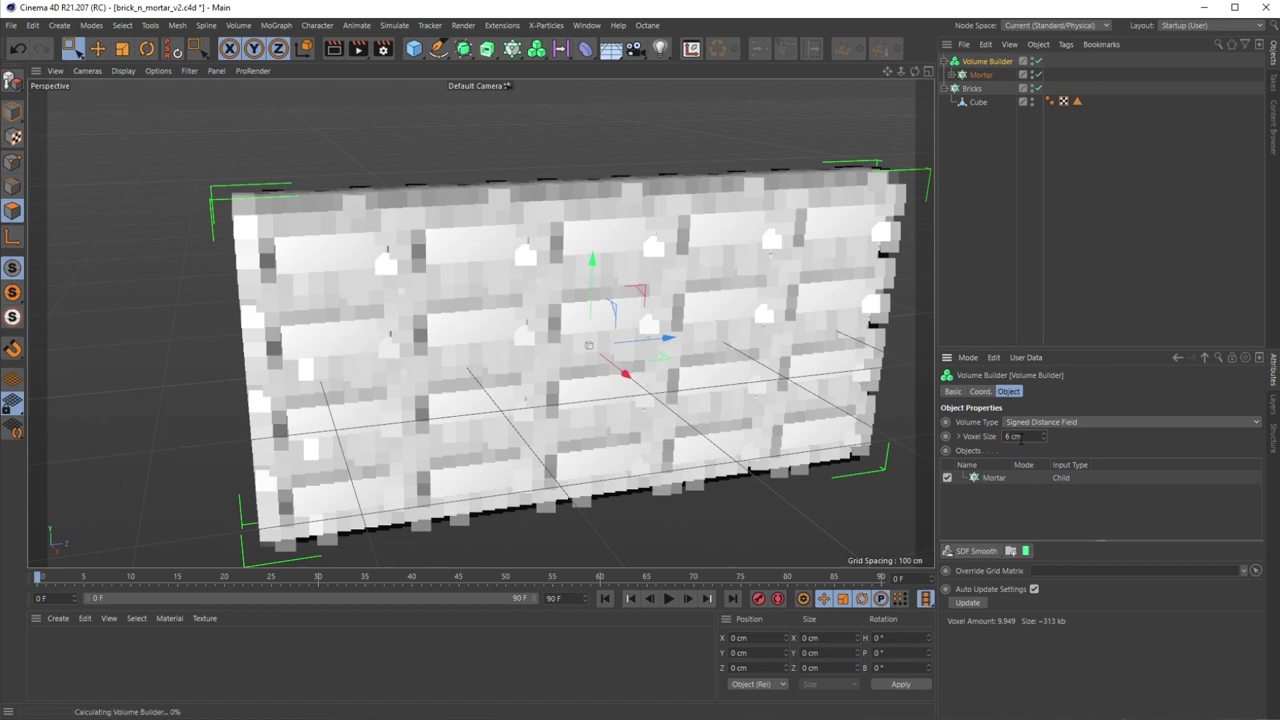
{"action": "mouse_move", "coordinate": [790, 332]}
{"action": "left_mouse_down", "text": "alt"}
{"action": "mouse_move", "coordinate": [735, 308]}
{"action": "mouse_move", "coordinate": [776, 330]}
{"action": "mouse_move", "coordinate": [766, 334]}
{"action": "left_mouse_up", "text": "alt"}
{"action": "double_click", "coordinate": [1012, 436]}
{"action": "type", "text": "5"}
{"action": "key", "text": "Return"}
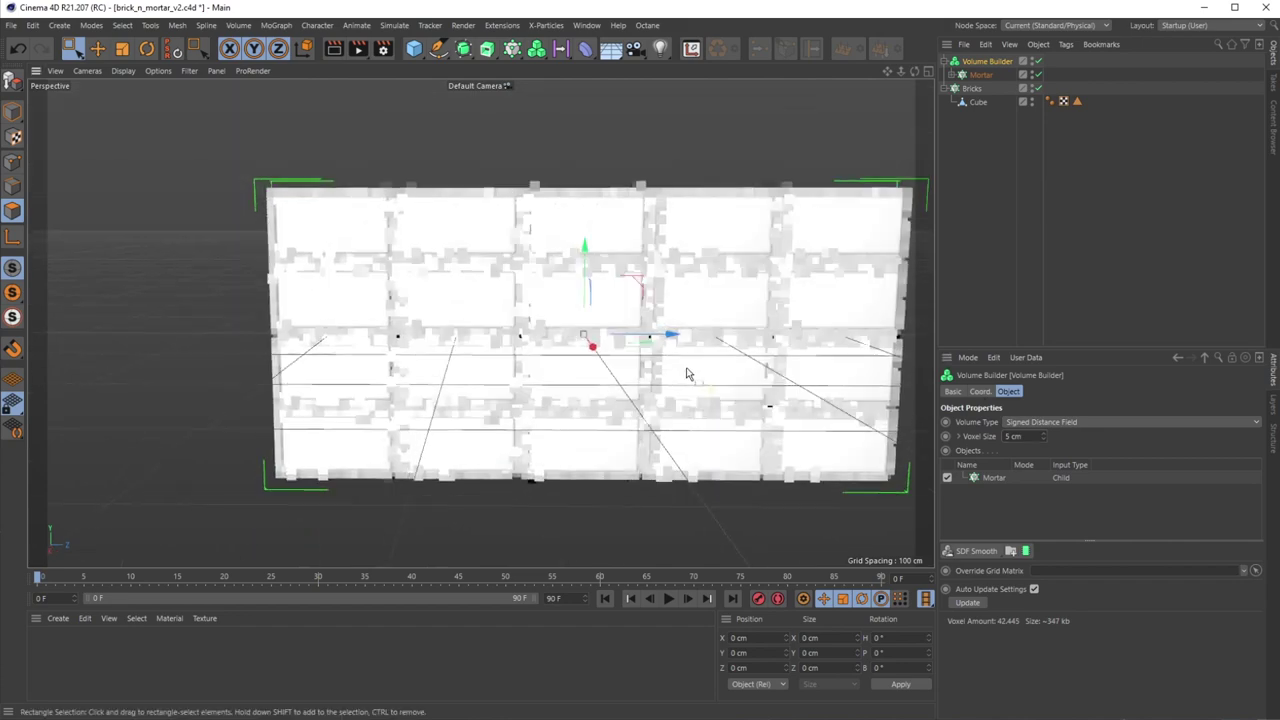
Examine the voxelized mortar around the bricks from several angles and distances.
{"action": "middle_click_drag", "start_coordinate": [710, 383], "coordinate": [743, 403], "text": "alt"}
{"action": "scroll", "coordinate": [743, 403], "scroll_direction": "down", "scroll_amount": 1}
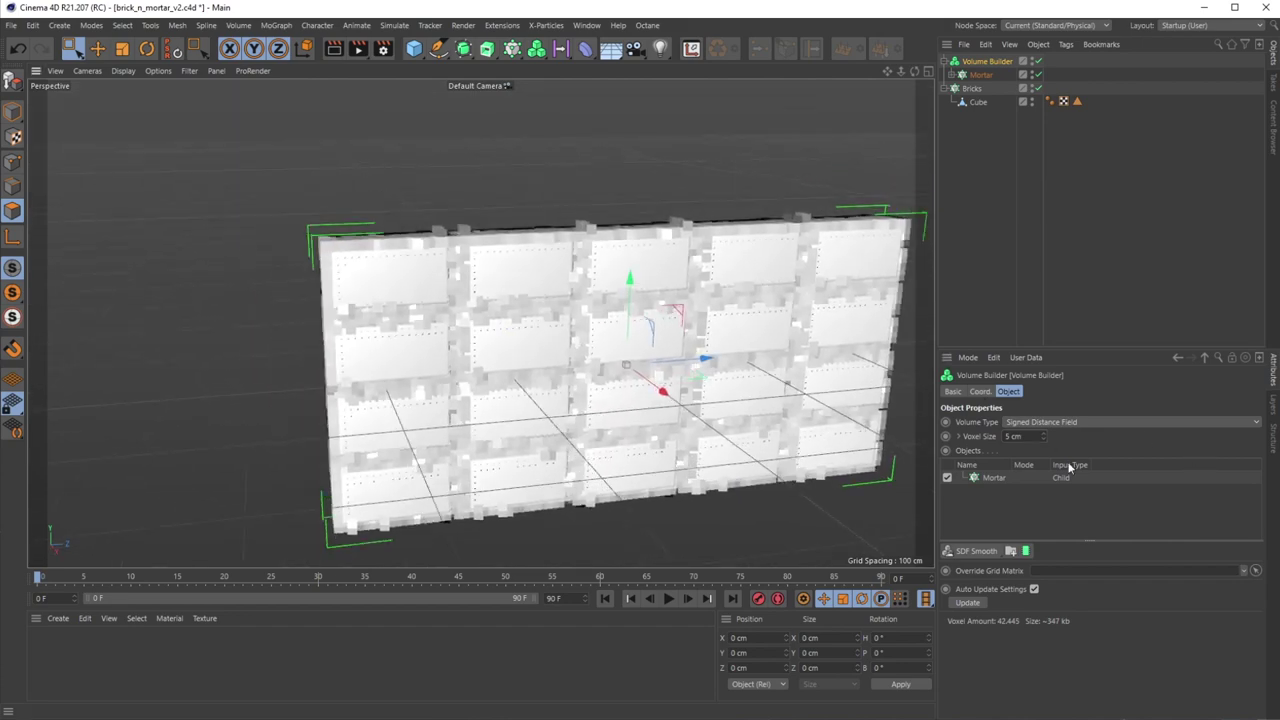
{"action": "scroll", "coordinate": [660, 403], "scroll_direction": "down", "scroll_amount": 5}
{"action": "scroll", "coordinate": [660, 403], "scroll_direction": "up", "scroll_amount": 8}
{"action": "scroll", "coordinate": [660, 403], "scroll_direction": "down", "scroll_amount": 1}
{"action": "scroll", "coordinate": [571, 414], "scroll_direction": "down", "scroll_amount": 2}
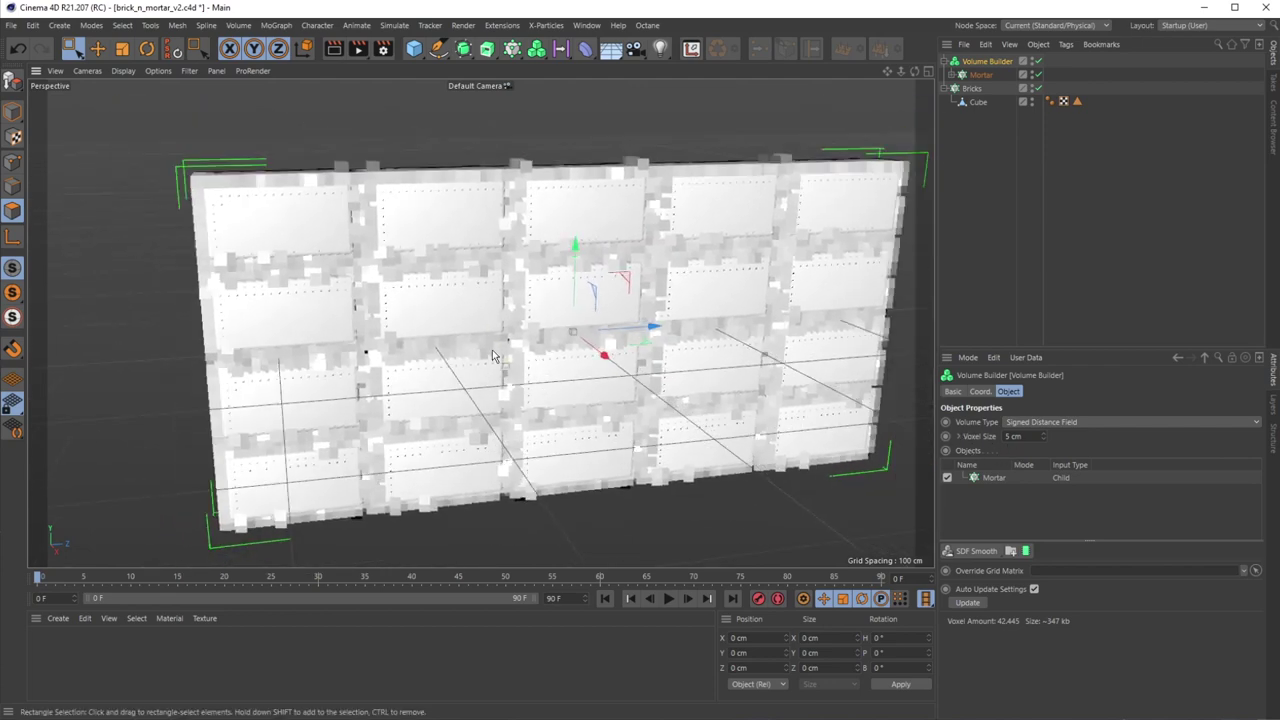
{"action": "scroll", "coordinate": [559, 290], "scroll_direction": "down", "scroll_amount": 2}
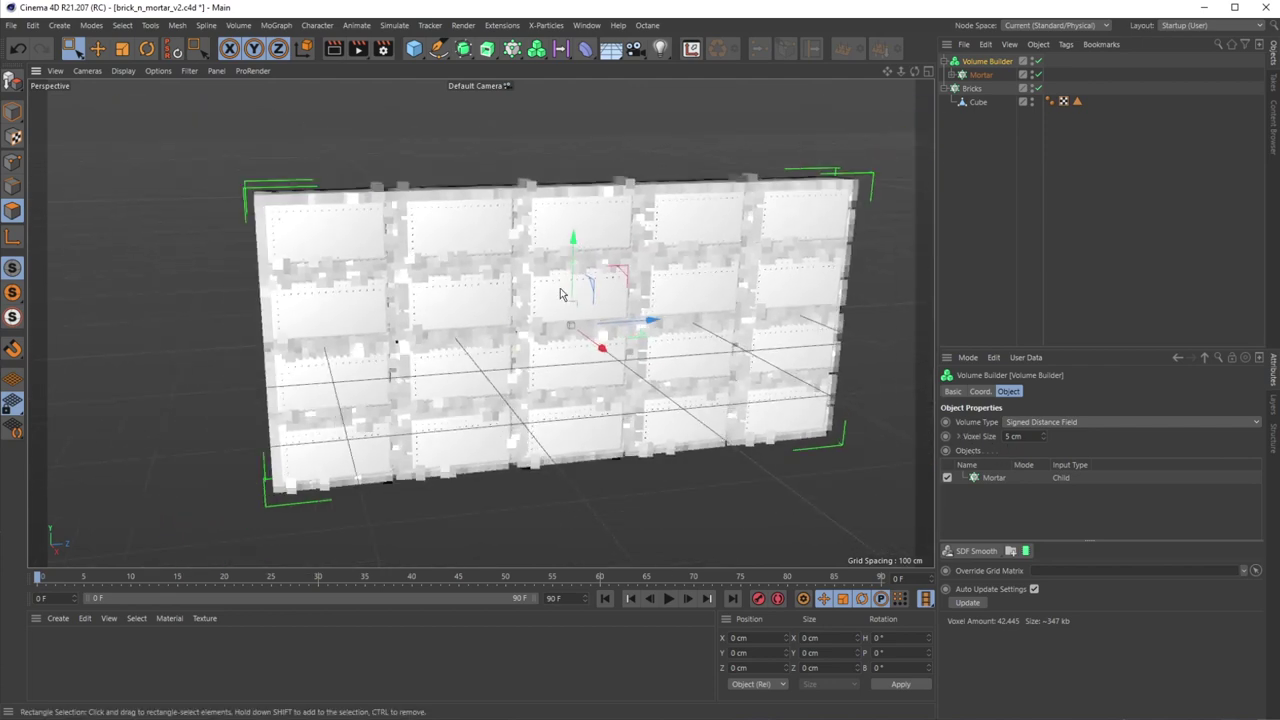
{"action": "left_click_drag", "start_coordinate": [500, 382], "coordinate": [466, 388], "text": "alt"}
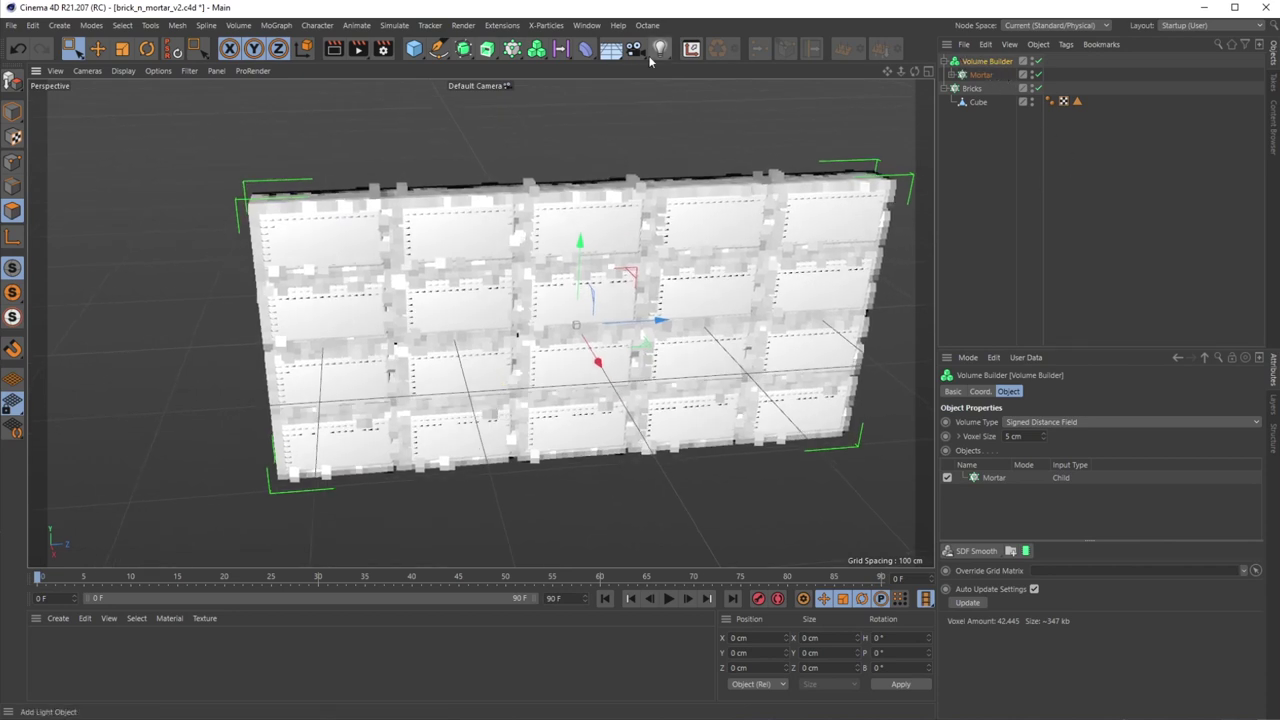
Add a Volume Mesher and nest the Volume Builder inside it to turn the mortar volume into a mesh.
{"action": "left_click", "coordinate": [538, 52]}
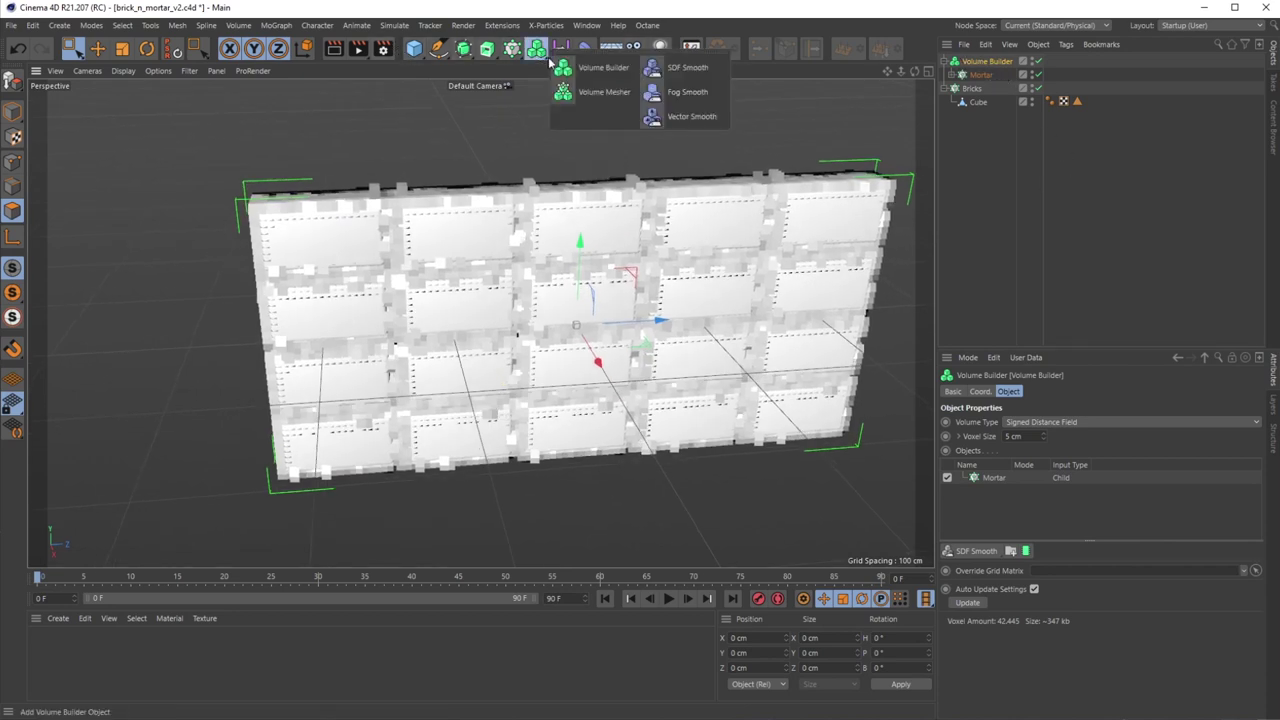
{"action": "left_click", "coordinate": [596, 94]}
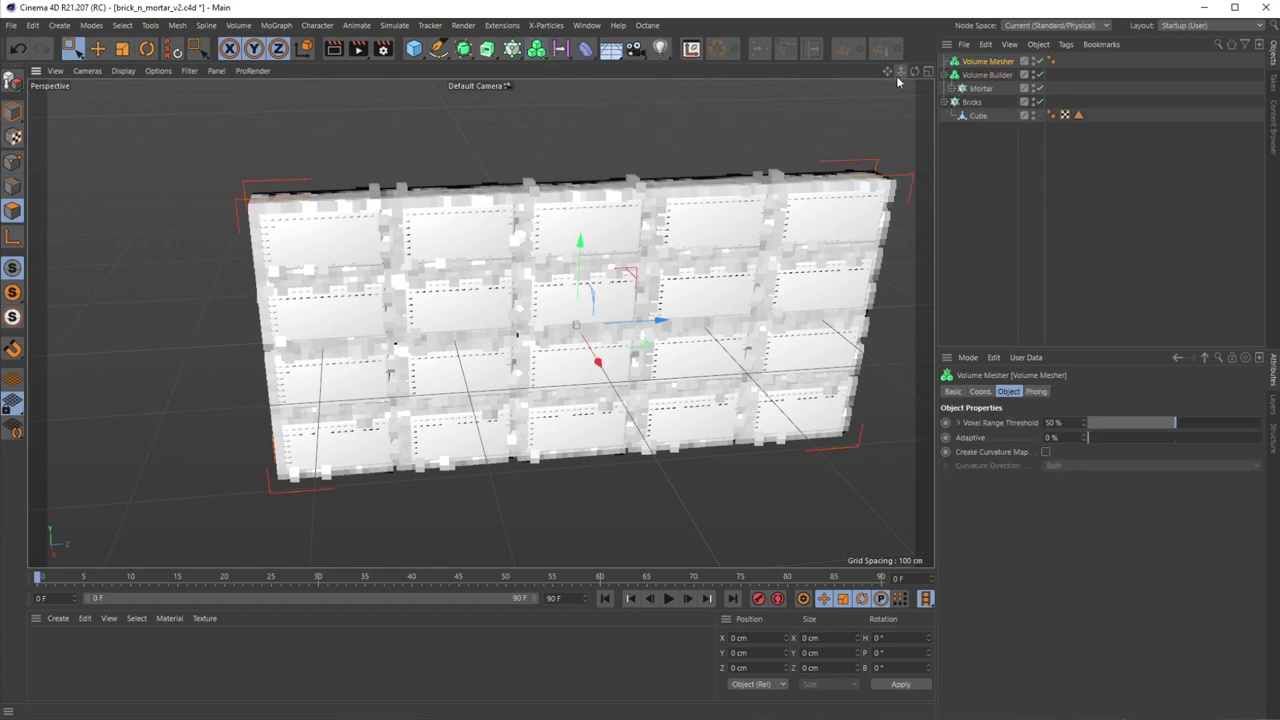
{"action": "left_click", "coordinate": [985, 76]}
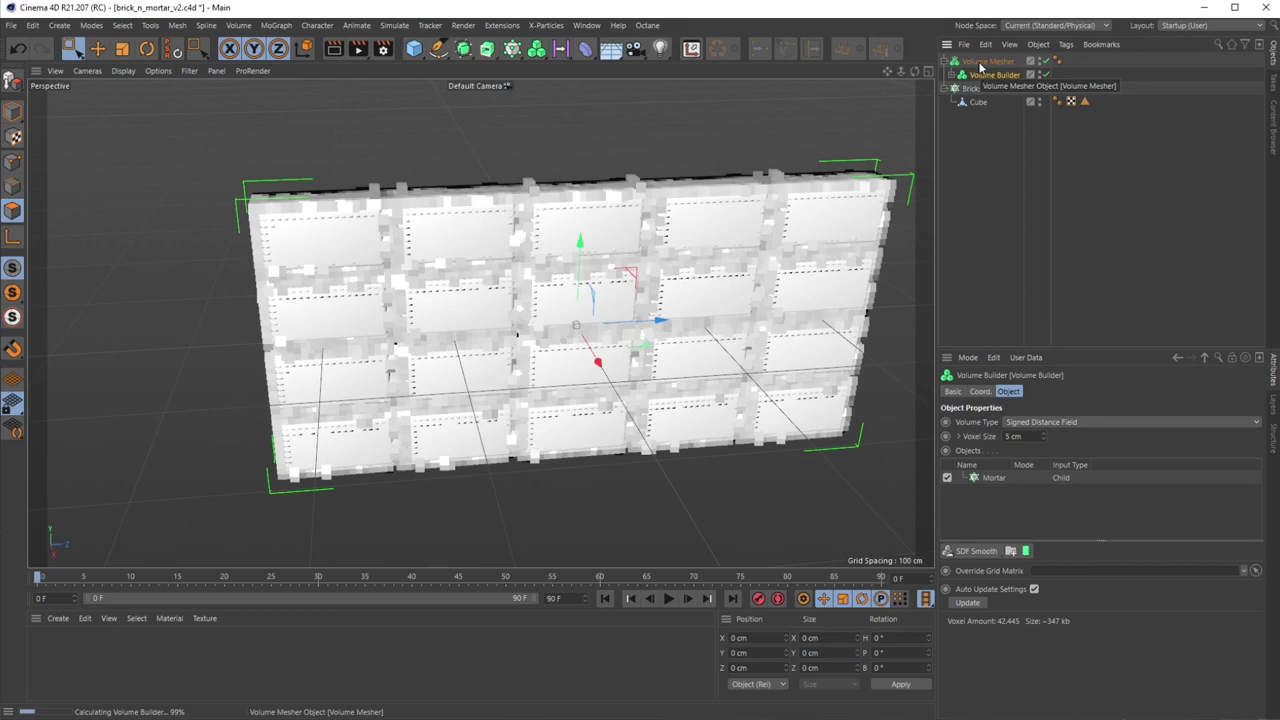
{"action": "left_click_drag", "start_coordinate": [800, 187], "coordinate": [745, 190], "text": "alt"}
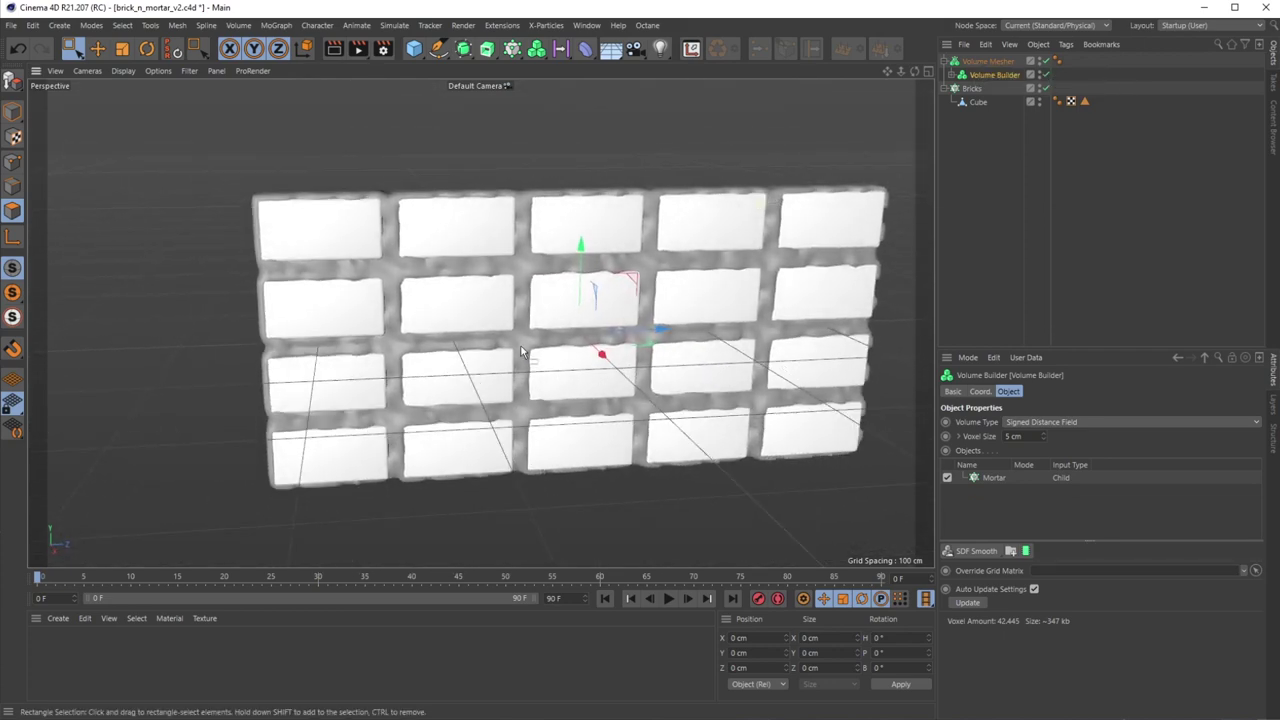
{"action": "scroll", "coordinate": [508, 320], "scroll_direction": "down", "scroll_amount": 3}
{"action": "scroll", "coordinate": [508, 320], "scroll_direction": "up", "scroll_amount": 5}
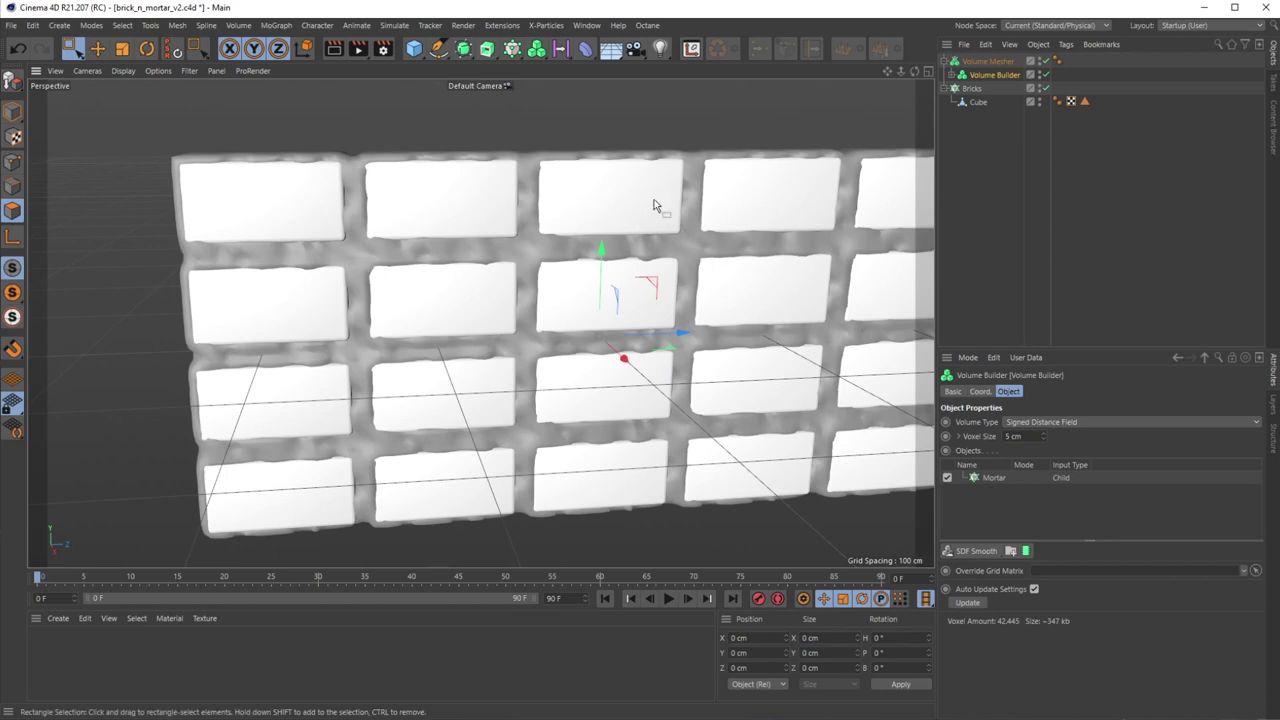
{"action": "left_click_drag", "start_coordinate": [757, 363], "coordinate": [830, 392], "text": "alt"}
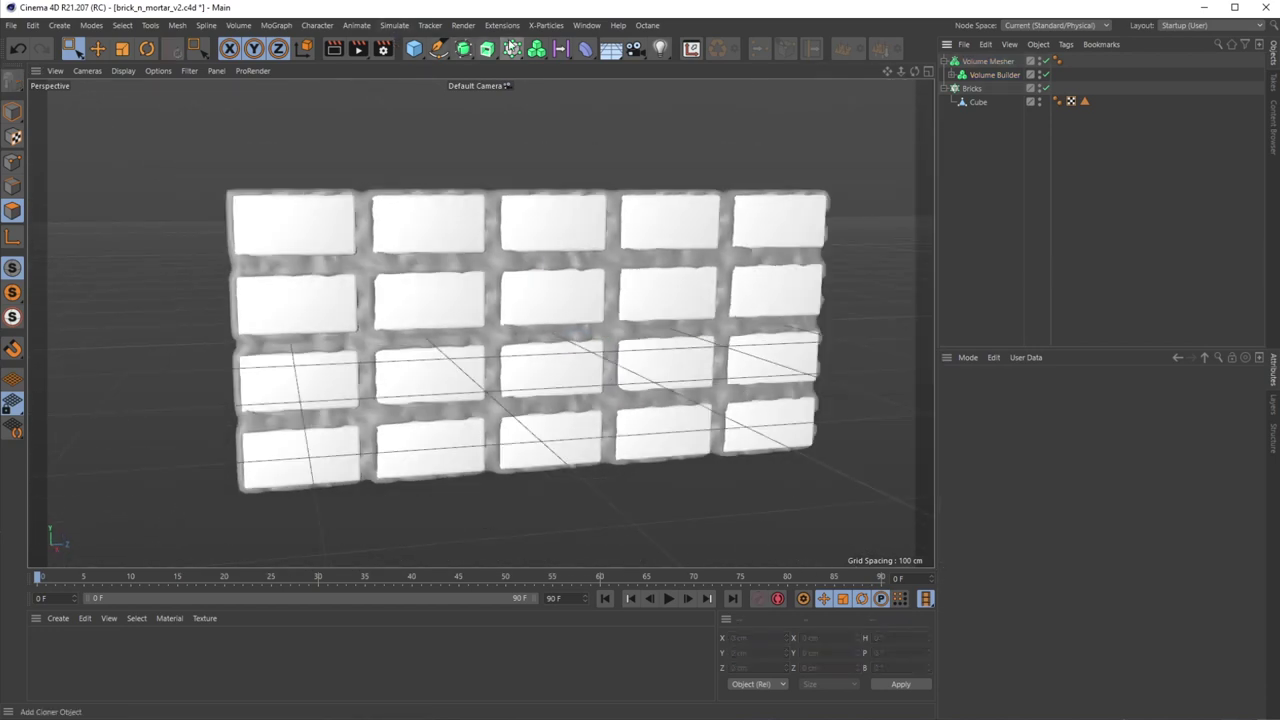
Add a new Cloner object to the scene.
{"action": "left_click", "coordinate": [511, 49]}
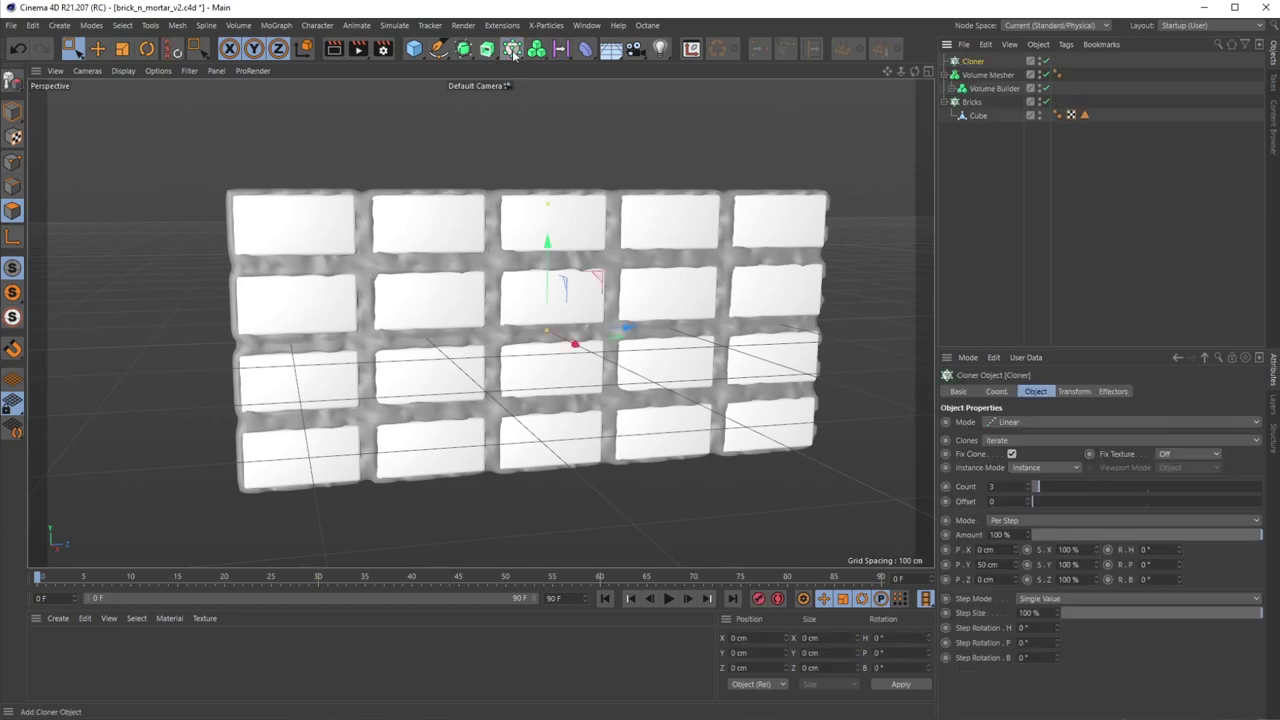
Switch to the web browser to view the Instagram manhole artwork's stones and mortar, and return to Cinema 4D.
{"action": "left_click", "coordinate": [410, 714]}
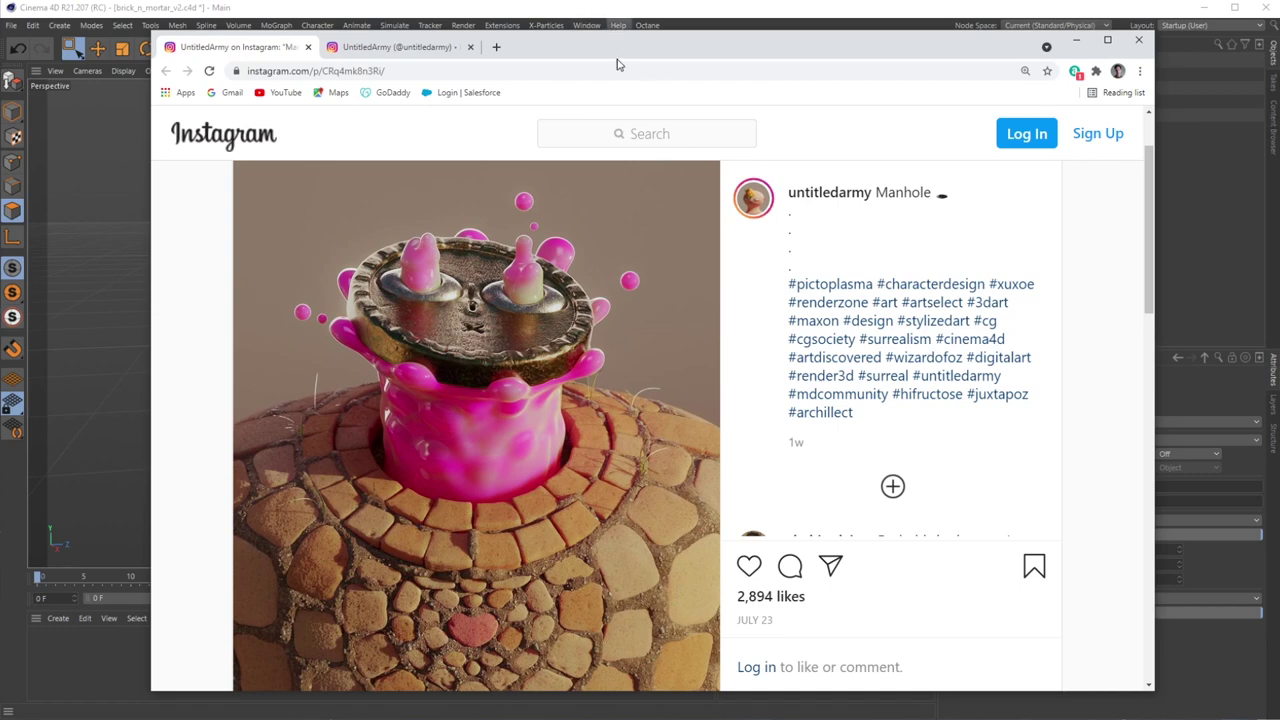
{"action": "left_click_drag", "start_coordinate": [586, 53], "coordinate": [680, 719]}
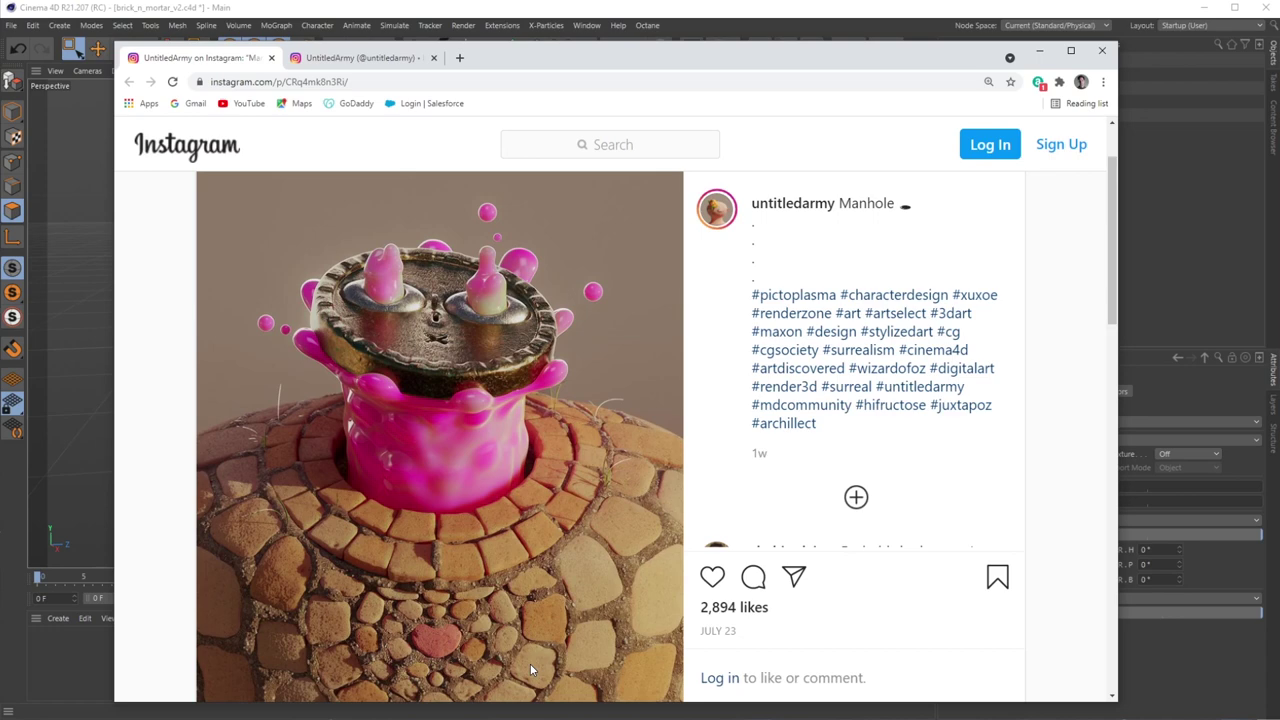
{"action": "key", "text": "alt+Tab"}
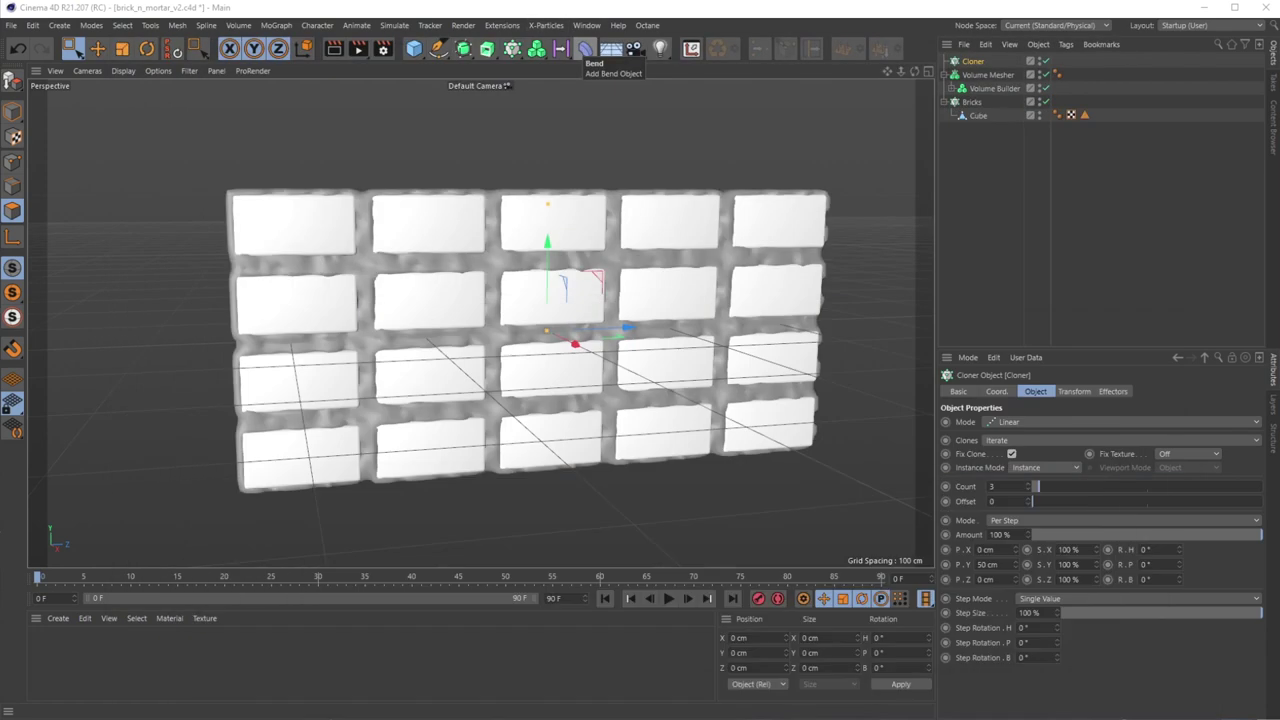
Add a sphere with a 3 cm radius and 6 segments.
{"action": "left_click", "coordinate": [414, 48]}
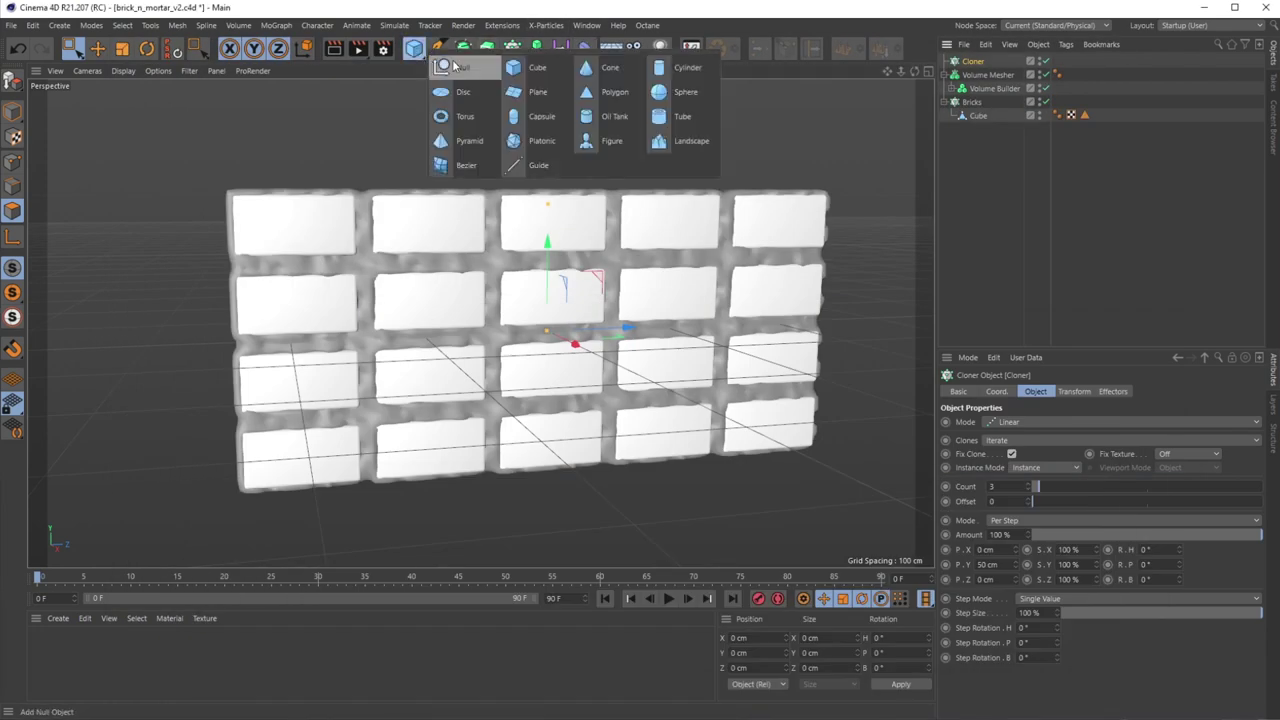
{"action": "left_click", "coordinate": [682, 93]}
{"action": "left_click_drag", "start_coordinate": [1049, 422], "coordinate": [1035, 437]}
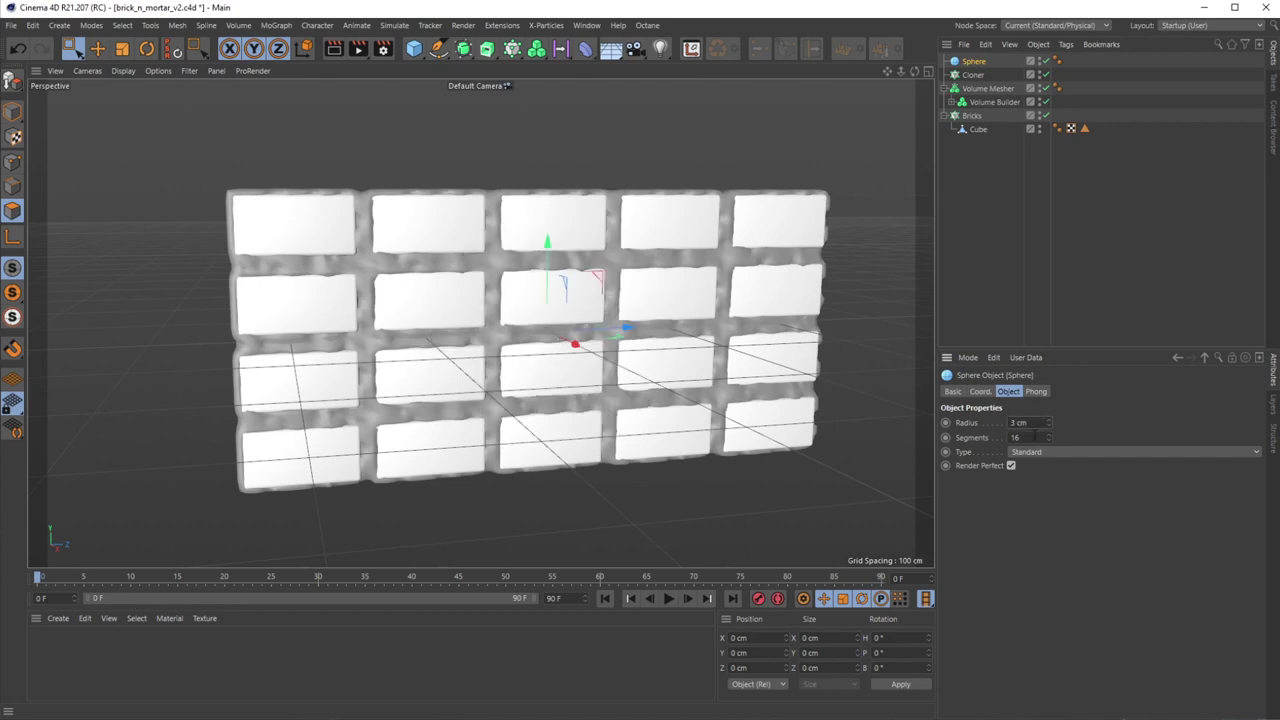
{"action": "double_click", "coordinate": [1033, 436]}
{"action": "type", "text": "6"}
Place the sphere inside the new cloner and rename the cloner "stones".
{"action": "left_click_drag", "start_coordinate": [970, 61], "coordinate": [974, 76]}
{"action": "left_click", "coordinate": [972, 62]}
{"action": "double_click", "coordinate": [972, 62]}
{"action": "type", "text": "stones"}
{"action": "key", "text": "Return"}
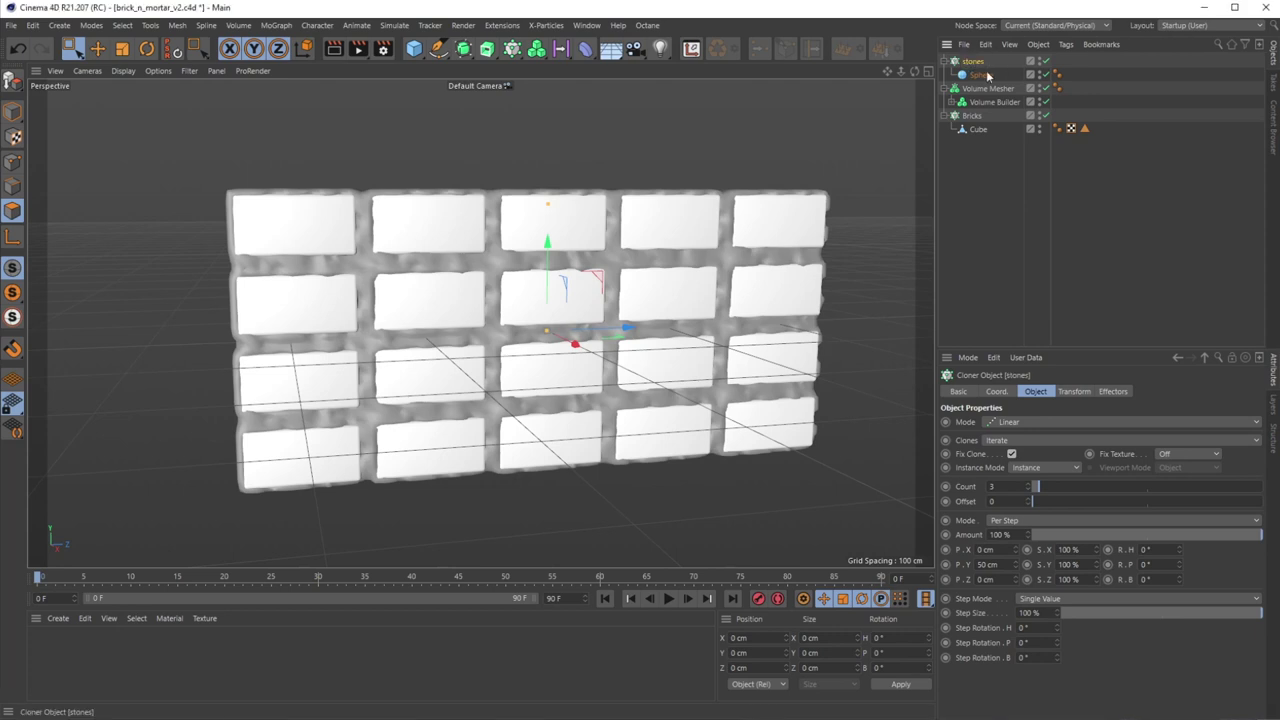
Set the stones cloner to Object mode and assign the Volume Mesher as its target object.
{"action": "left_click", "coordinate": [1021, 423]}
{"action": "left_click", "coordinate": [1034, 438]}
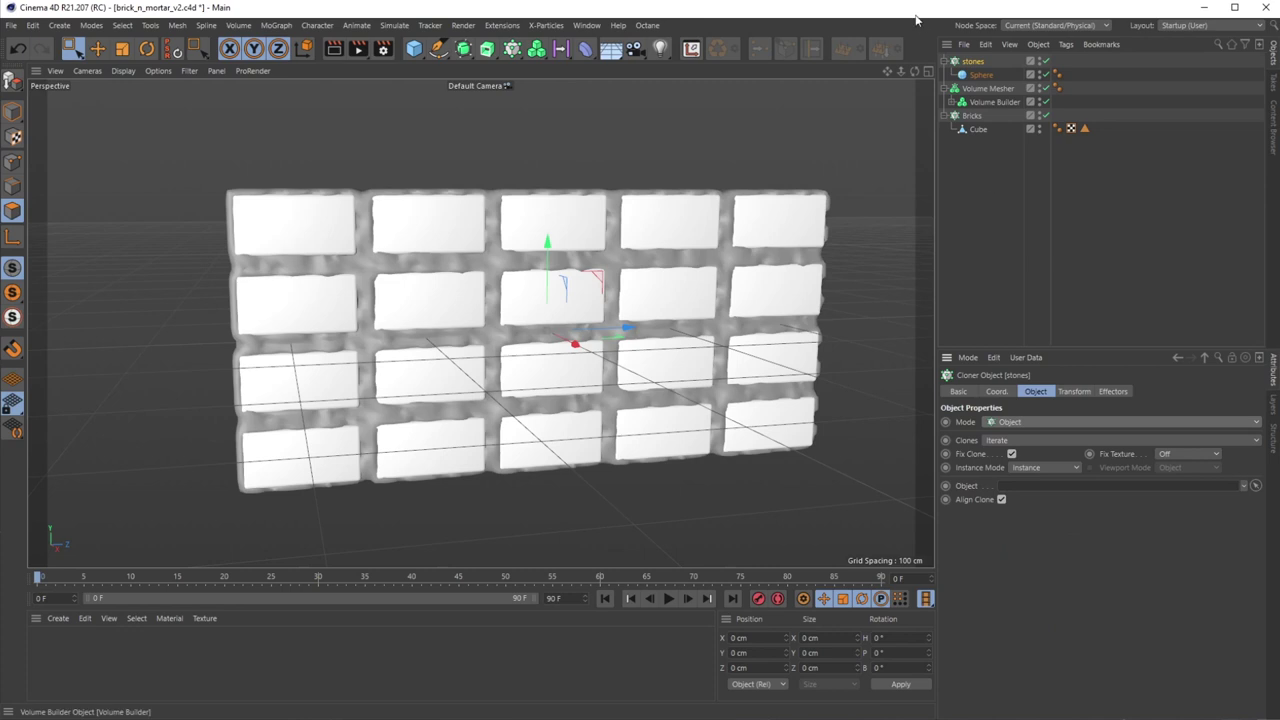
{"action": "left_click", "coordinate": [955, 89]}
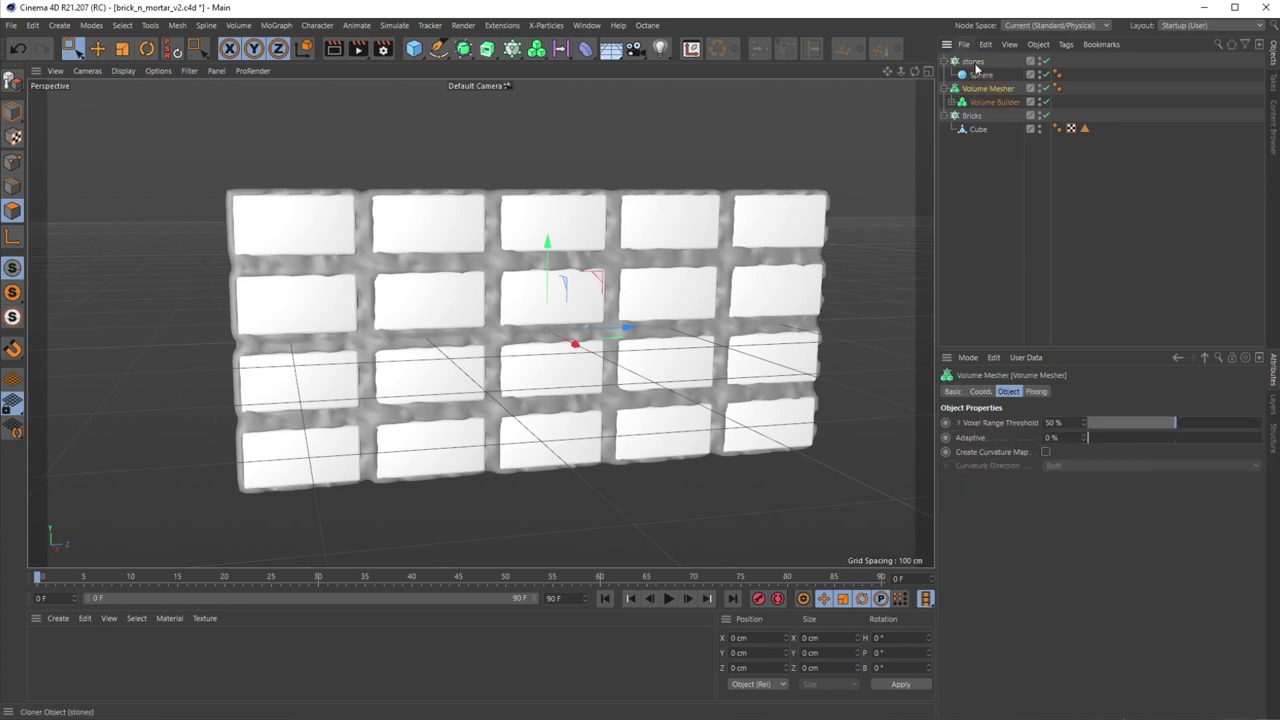
{"action": "left_click", "coordinate": [974, 62]}
{"action": "left_click_drag", "start_coordinate": [981, 88], "coordinate": [1030, 486]}
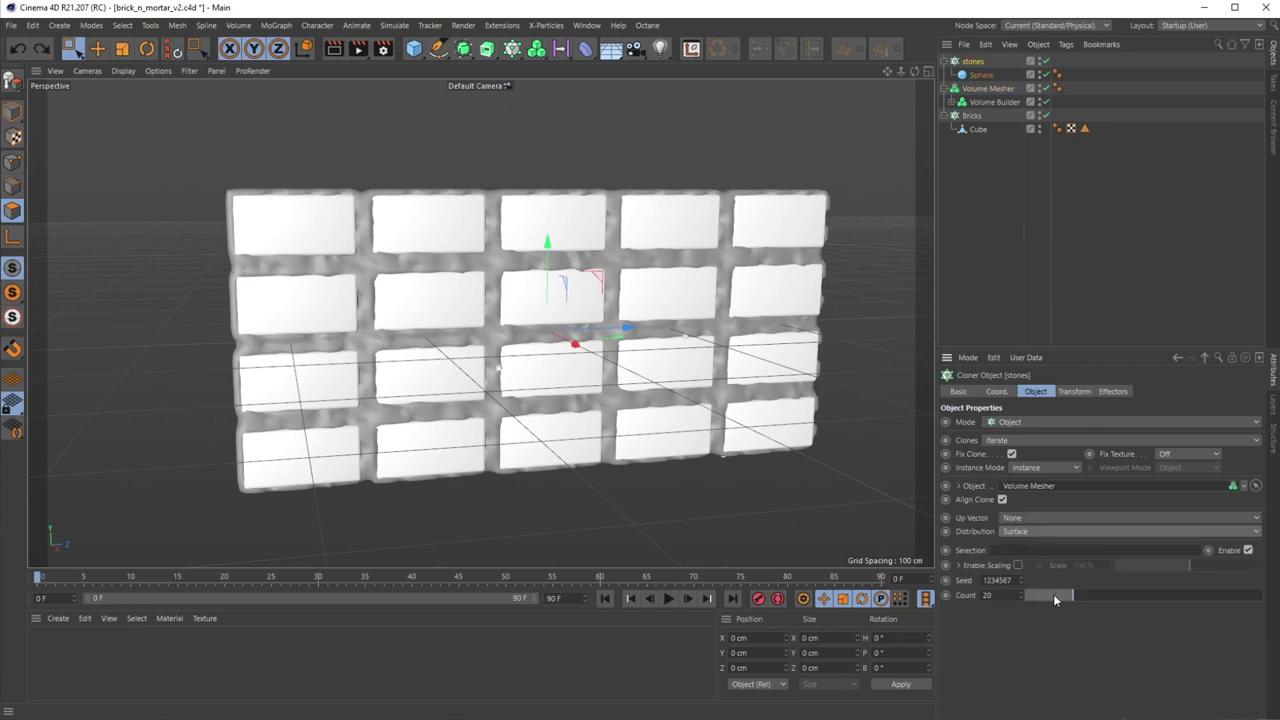
Raise the stones cloner's clone count to 500.
{"action": "left_click_drag", "start_coordinate": [1099, 597], "coordinate": [1222, 606]}
{"action": "left_click", "coordinate": [1006, 597]}
{"action": "type", "text": "500"}
{"action": "key", "text": "Return"}
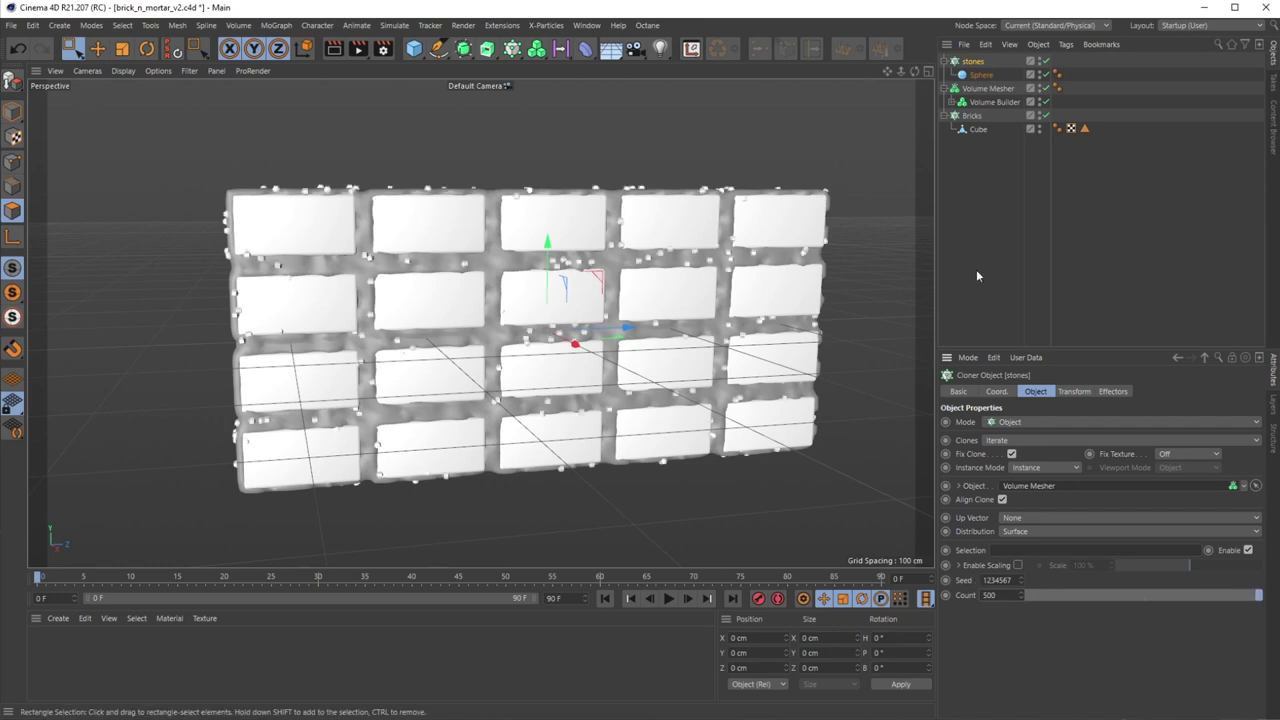
Raise the stones cloner's clone count to 1000.
{"action": "mouse_move", "coordinate": [725, 309]}
{"action": "left_mouse_down", "text": "alt"}
{"action": "mouse_move", "coordinate": [786, 334]}
{"action": "mouse_move", "coordinate": [723, 289]}
{"action": "mouse_move", "coordinate": [726, 316]}
{"action": "left_mouse_up", "text": "alt"}
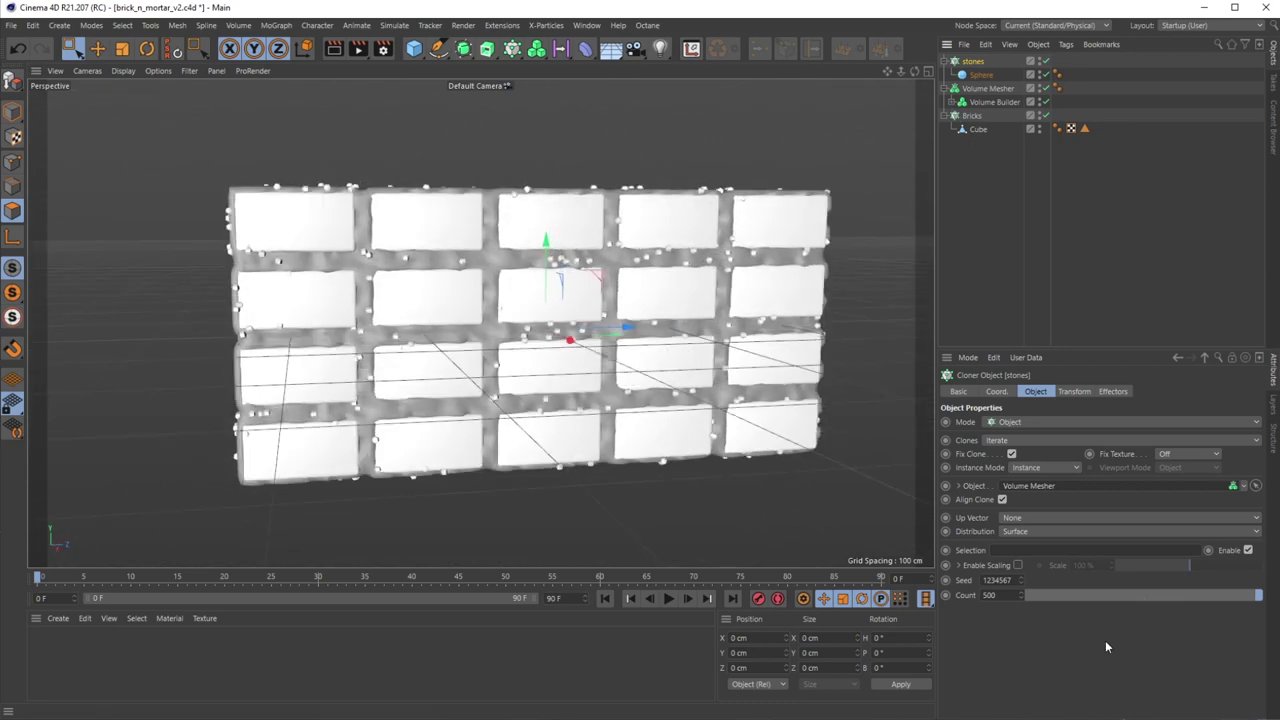
{"action": "double_click", "coordinate": [1000, 594]}
{"action": "key", "text": "Return"}
{"action": "left_click_drag", "start_coordinate": [868, 295], "coordinate": [869, 339], "text": "alt"}
{"action": "middle_click_drag", "start_coordinate": [615, 279], "coordinate": [723, 285], "text": "alt"}
{"action": "scroll", "coordinate": [543, 289], "scroll_direction": "down", "scroll_amount": 2}
{"action": "scroll", "coordinate": [543, 289], "scroll_direction": "up", "scroll_amount": 2}
{"action": "scroll", "coordinate": [774, 314], "scroll_direction": "up", "scroll_amount": 2}
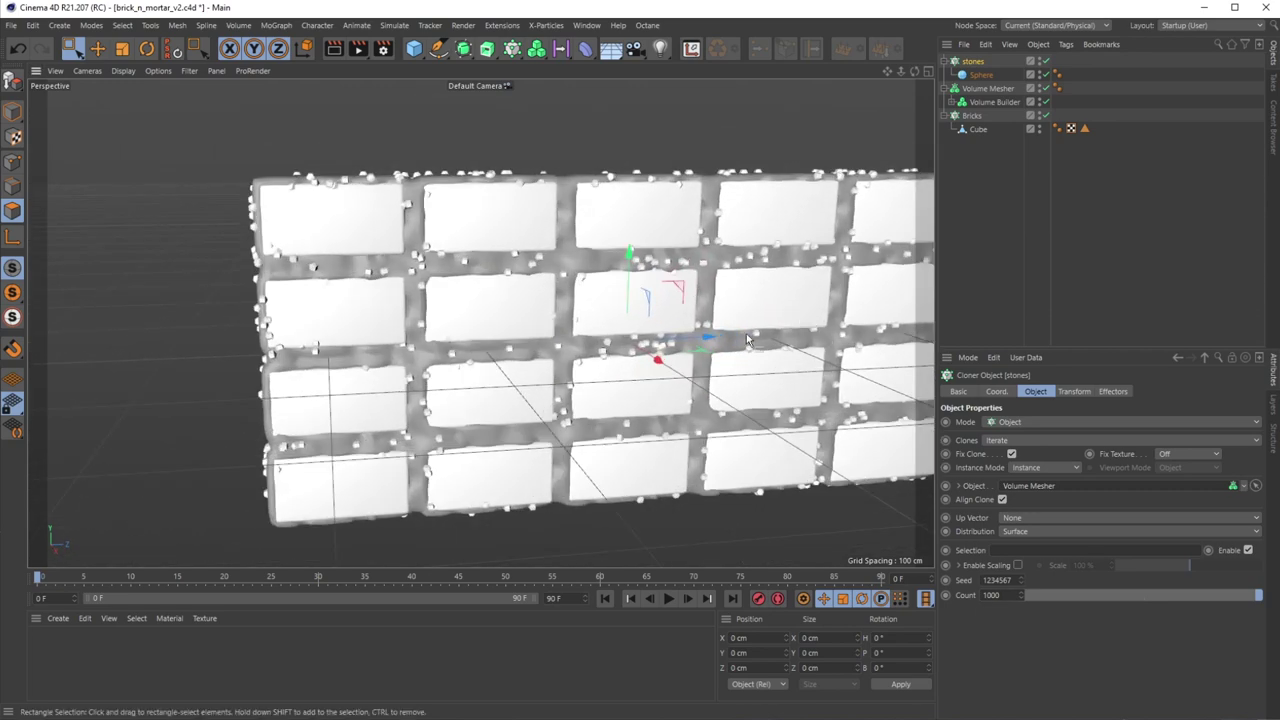
{"action": "middle_click_drag", "start_coordinate": [751, 338], "coordinate": [717, 345], "text": "alt"}
{"action": "left_click_drag", "start_coordinate": [704, 309], "coordinate": [788, 306], "text": "alt"}
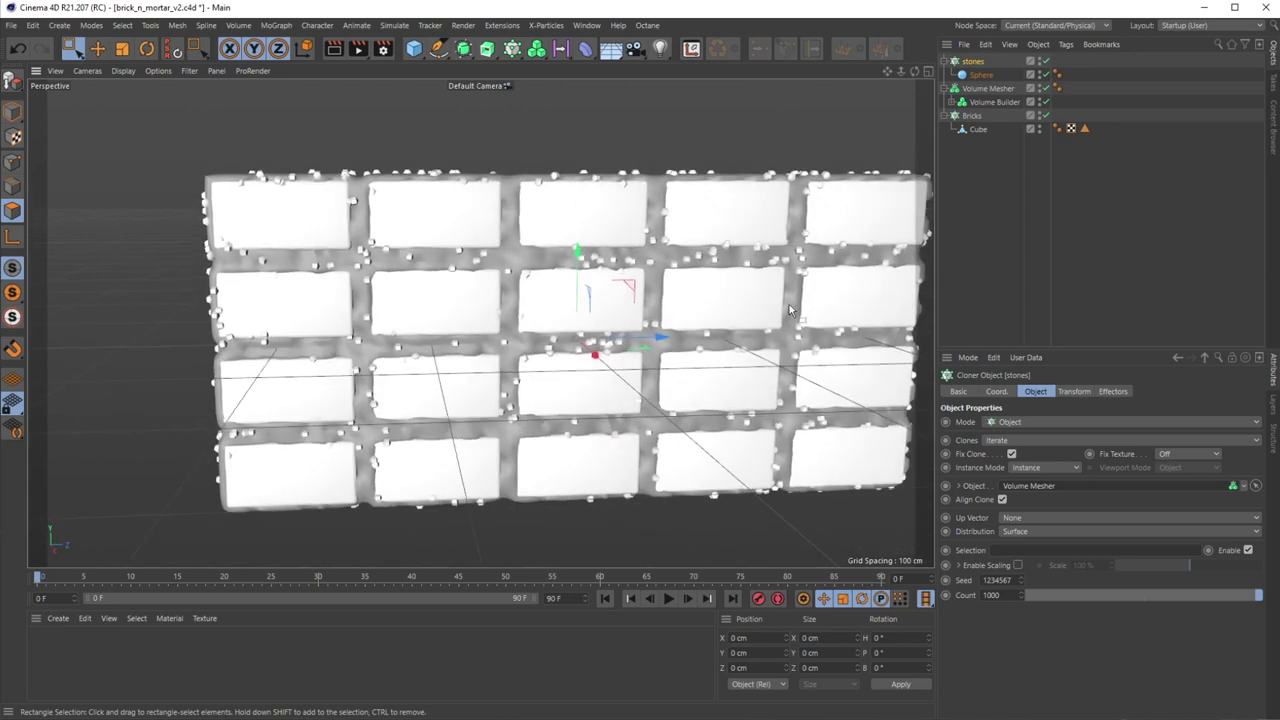
Add a Random effector to the stones cloner and open its transform parameters.
{"action": "left_click", "coordinate": [274, 30]}
{"action": "mouse_move", "coordinate": [325, 50]}
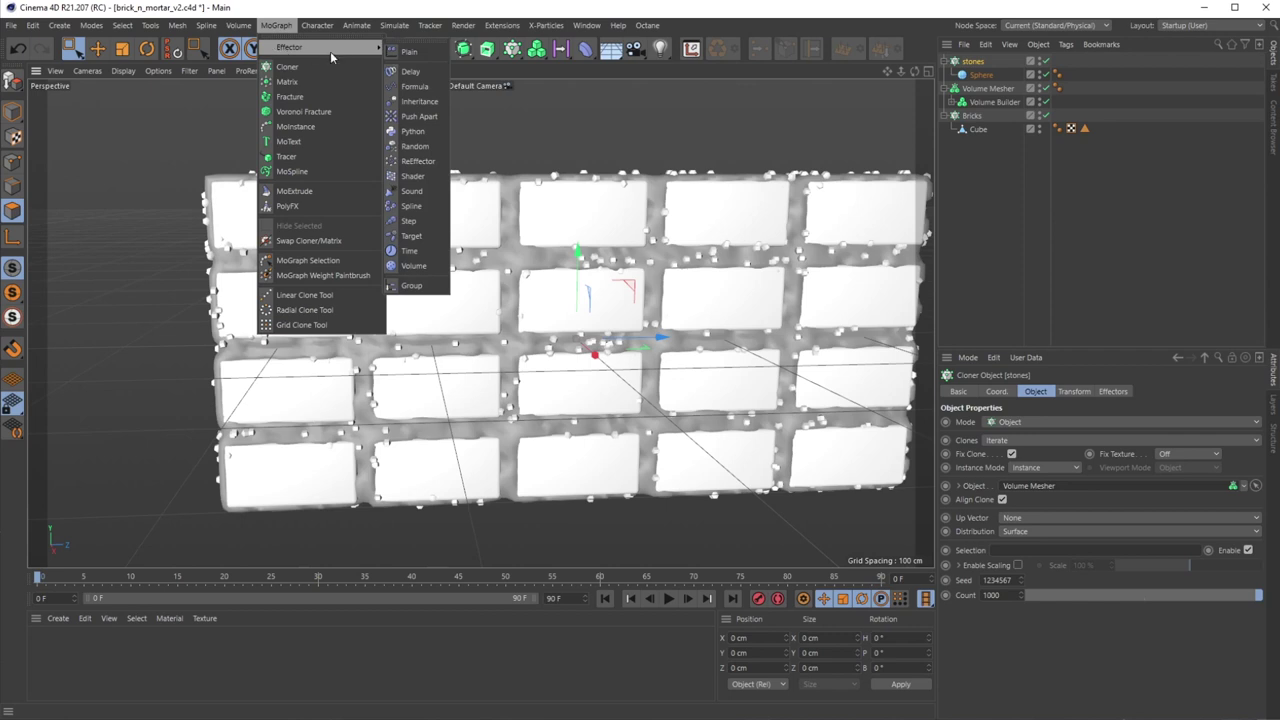
{"action": "left_click", "coordinate": [414, 146]}
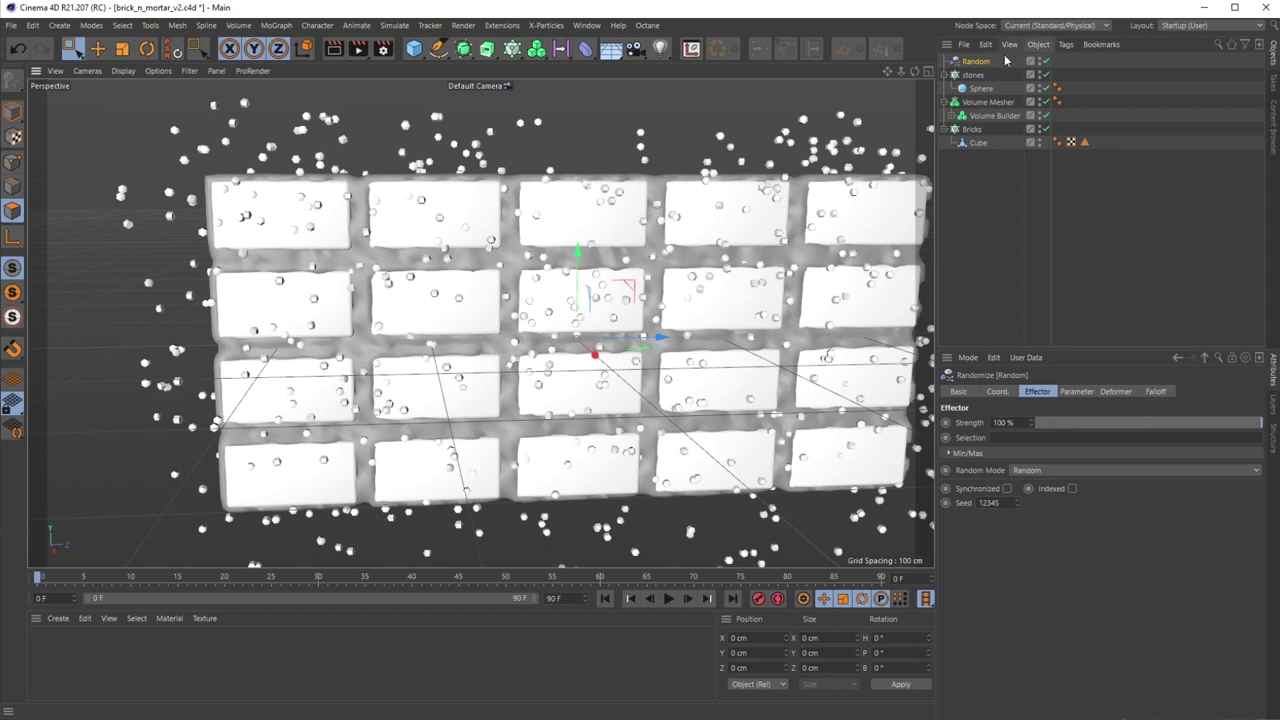
{"action": "left_click", "coordinate": [1070, 392]}
{"action": "left_click", "coordinate": [1035, 392]}
{"action": "left_click", "coordinate": [1076, 391]}
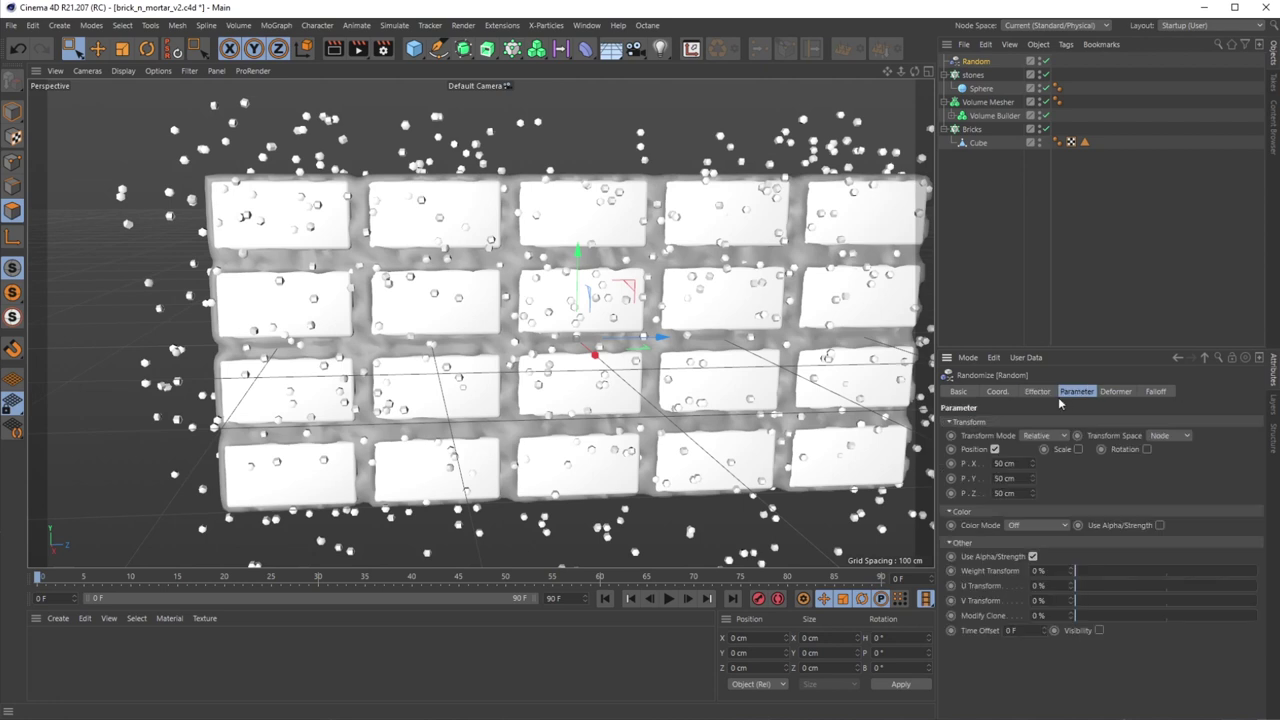
Zero the Random effector's X, Y and Z position offsets and turn off its position variation.
{"action": "left_click", "coordinate": [1000, 463]}
{"action": "type", "text": "0"}
{"action": "key", "text": "Tab"}
{"action": "type", "text": "0"}
{"action": "key", "text": "Tab"}
{"action": "type", "text": "0"}
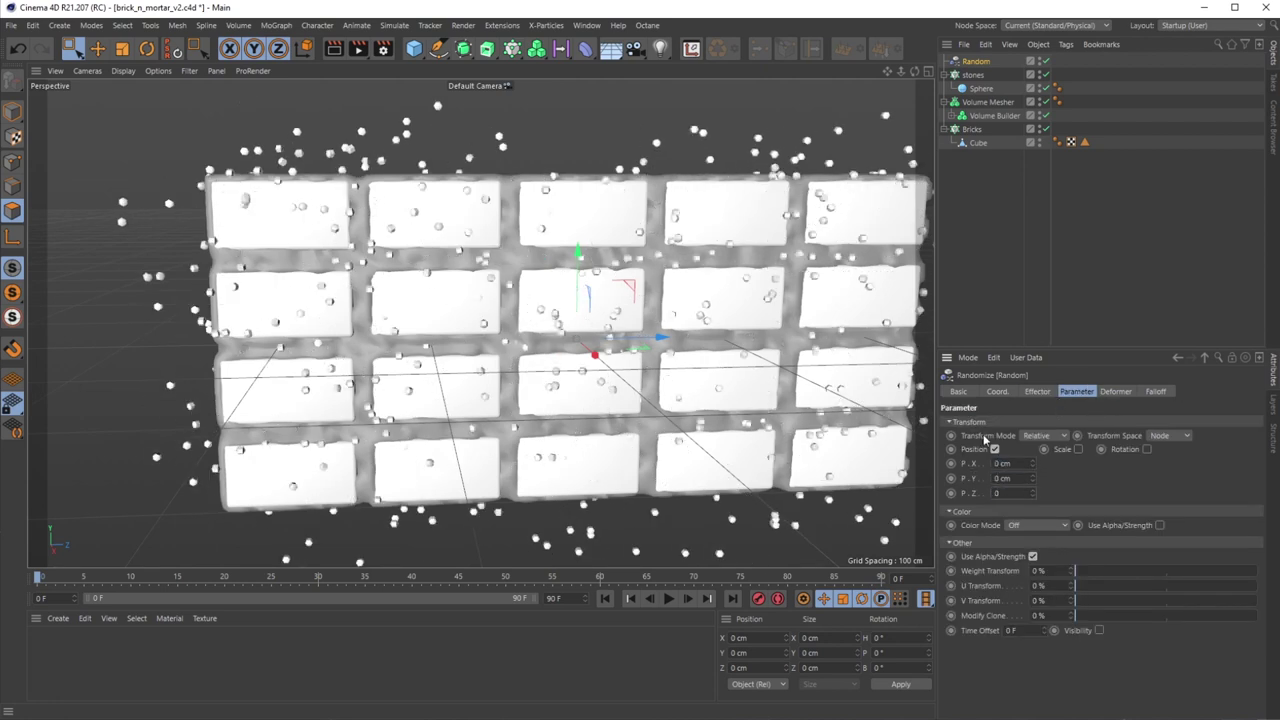
{"action": "key", "text": "Return"}
{"action": "left_click", "coordinate": [994, 449]}
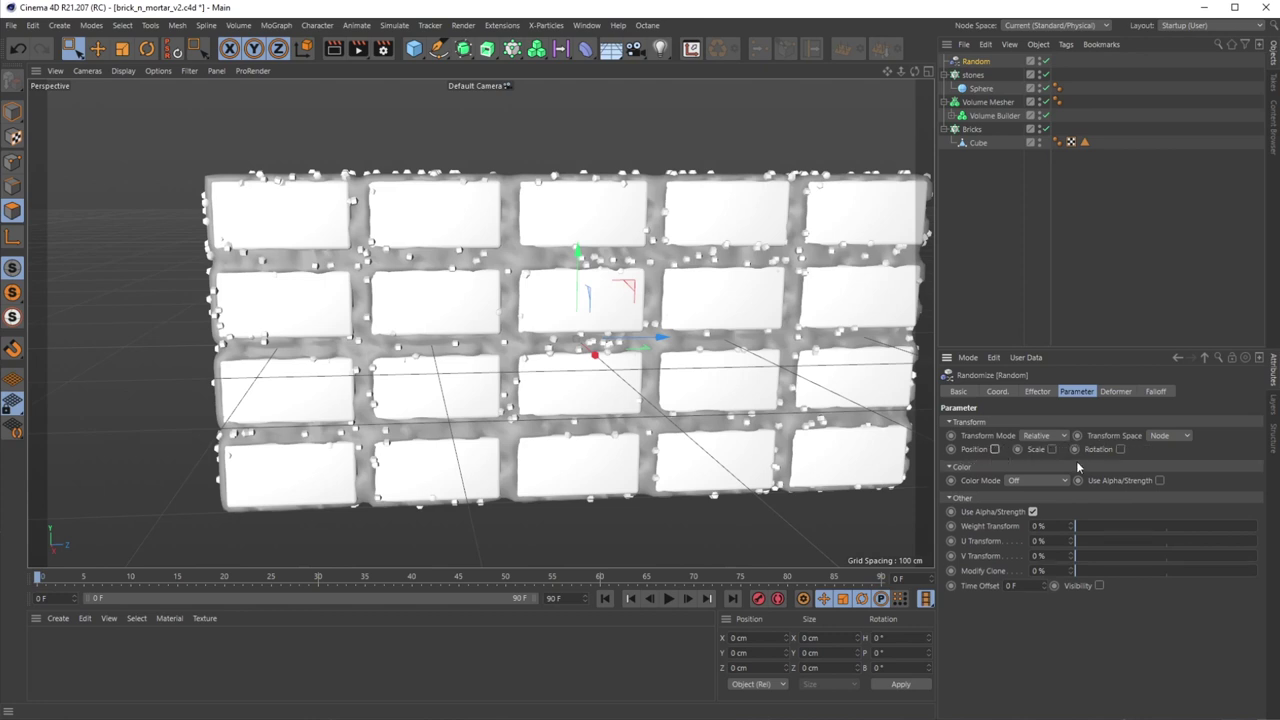
Enable uniform scale variation of 0.5 on the Random effector.
{"action": "left_click", "coordinate": [1051, 450]}
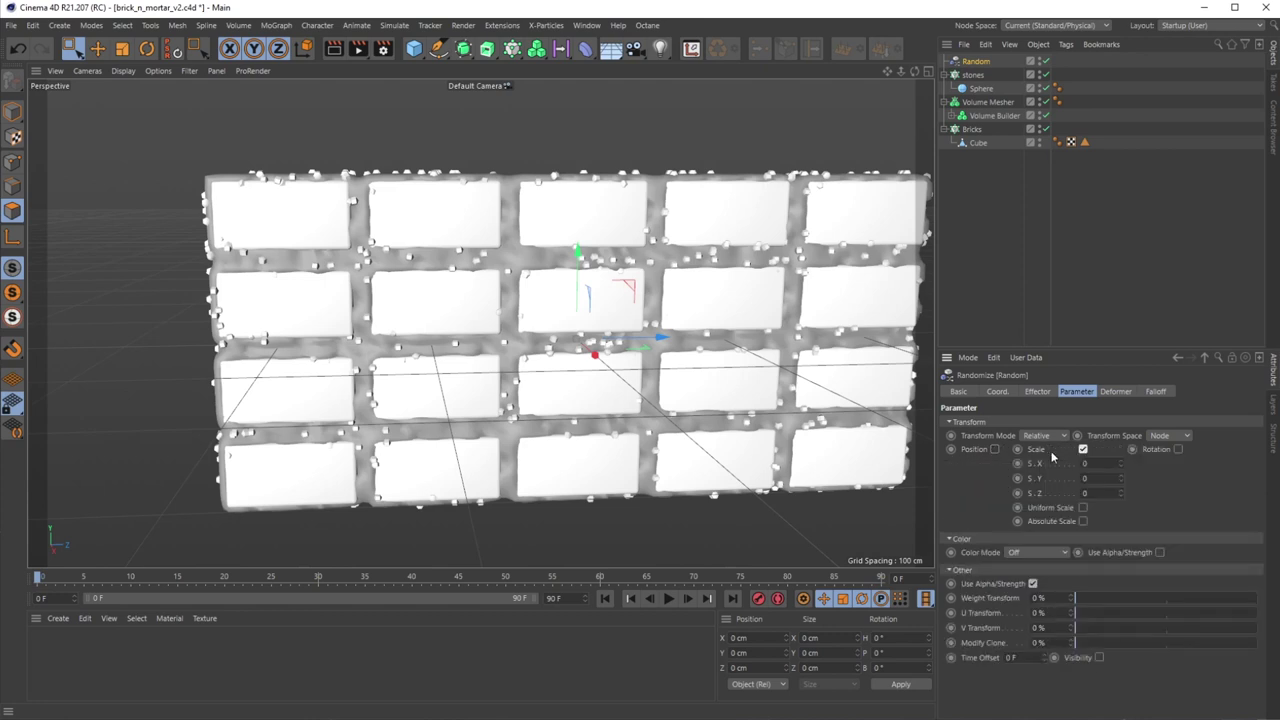
{"action": "left_click", "coordinate": [1083, 507]}
{"action": "left_click", "coordinate": [1094, 464]}
{"action": "type", "text": ".2"}
{"action": "key", "text": "Return"}
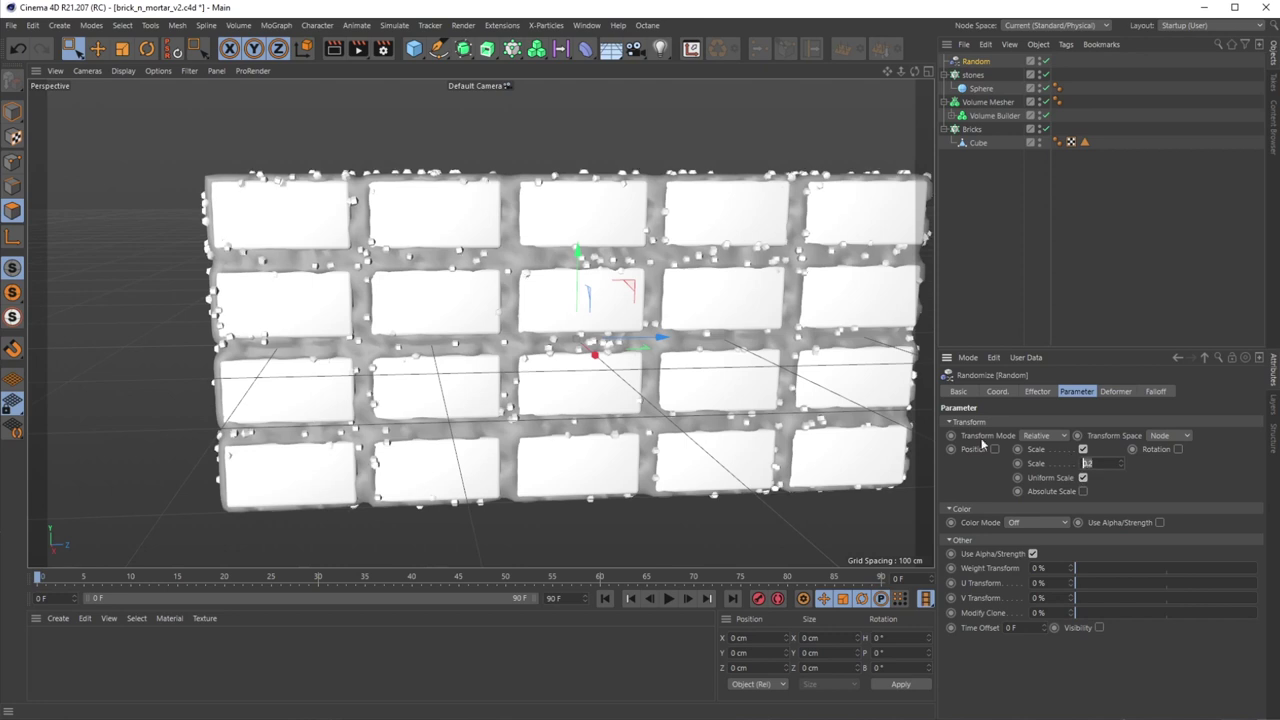
{"action": "type", "text": ".5"}
{"action": "key", "text": "Return"}
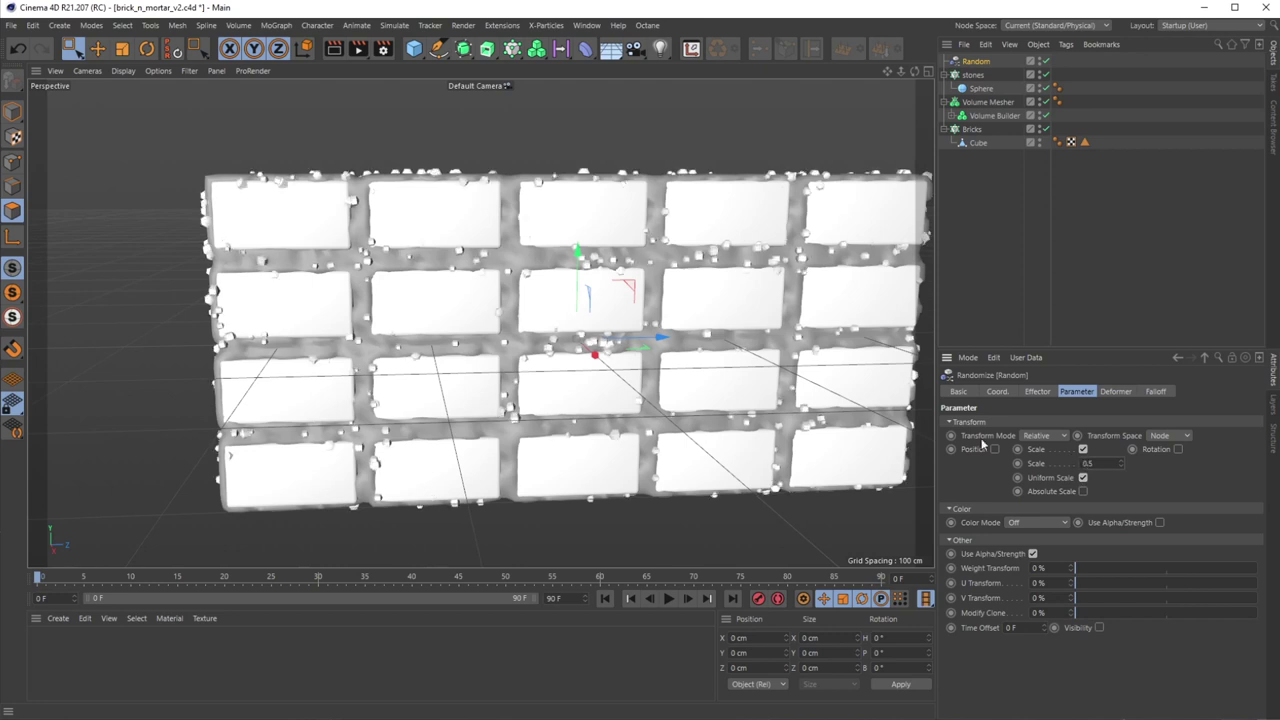
Reduce the radius of the sphere inside the stones cloner to 2 cm.
{"action": "left_click", "coordinate": [980, 89]}
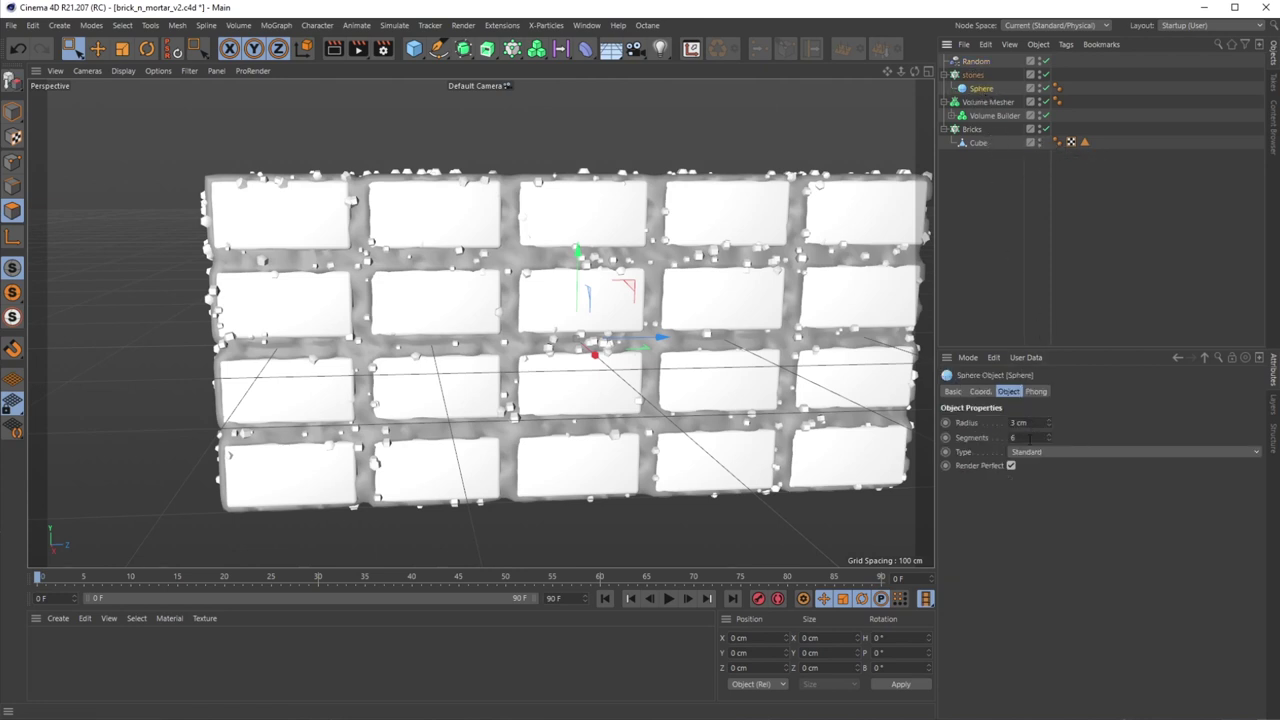
{"action": "left_click", "coordinate": [1020, 423]}
{"action": "type", "text": "1"}
{"action": "key", "text": "Return"}
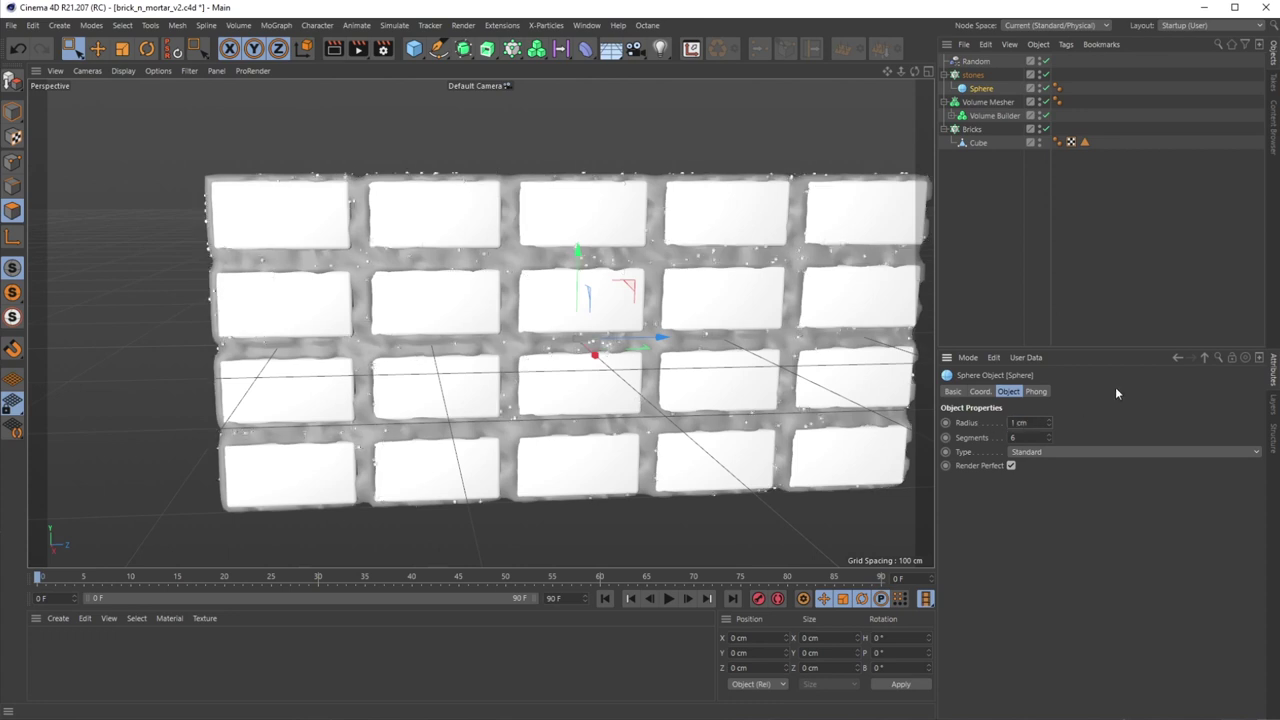
{"action": "left_click_drag", "start_coordinate": [1032, 422], "coordinate": [936, 404]}
{"action": "type", "text": "2"}
Switch to the browser to examine the mortar and stones in the Instagram reference image, and return to Cinema 4D.
{"action": "left_click_drag", "start_coordinate": [568, 719], "coordinate": [590, 77]}
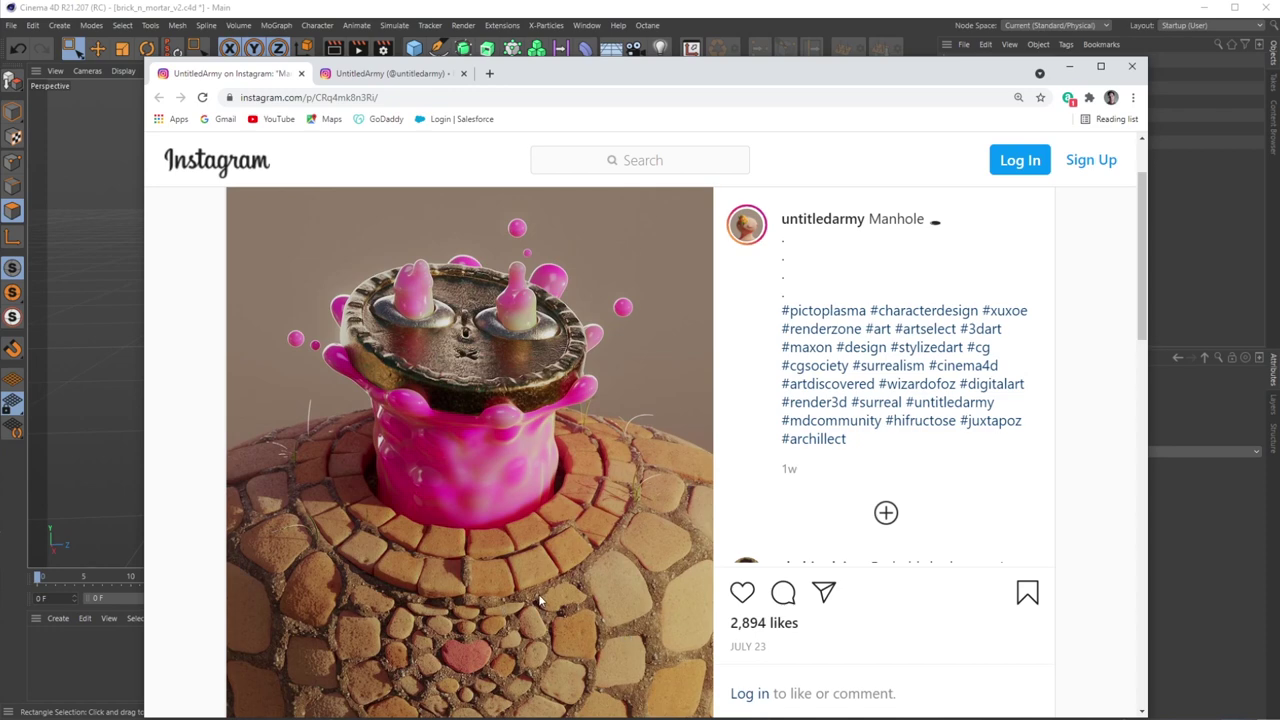
{"action": "left_click_drag", "start_coordinate": [543, 80], "coordinate": [549, 719]}
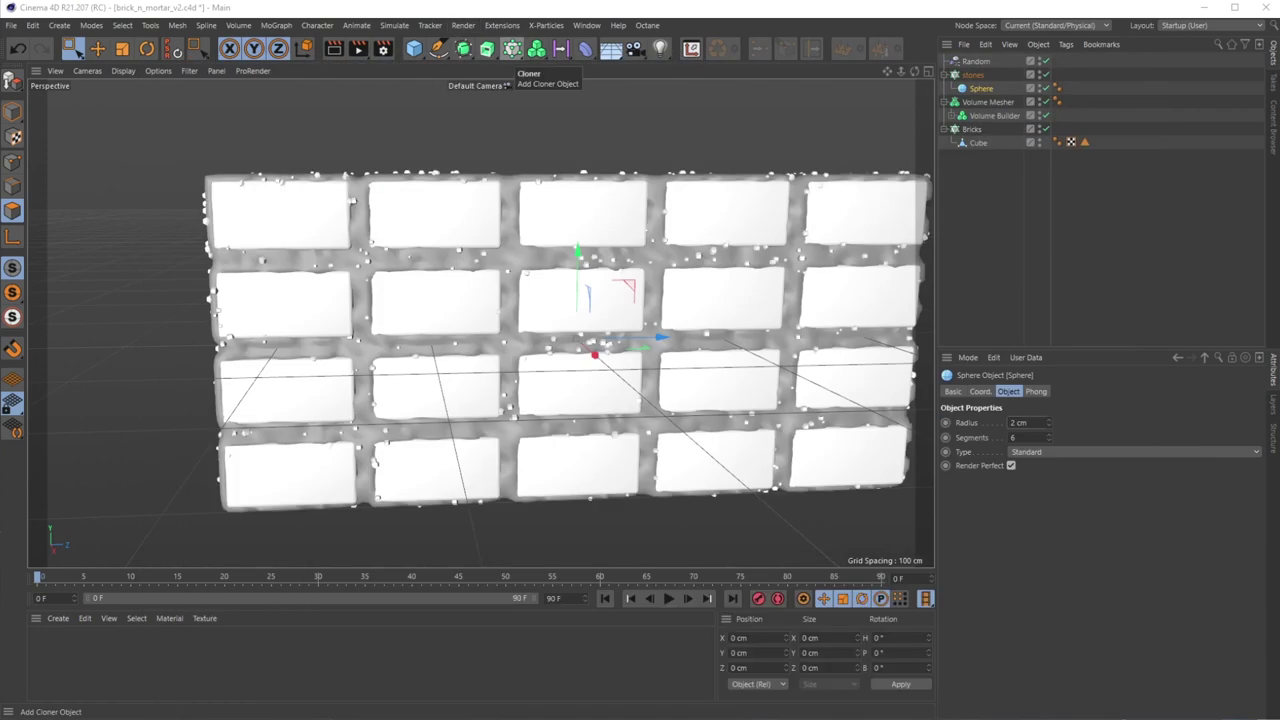
Set the stones cloner's clone count to 1200 and inspect the stones across the wall.
{"action": "left_click", "coordinate": [972, 75]}
{"action": "left_click", "coordinate": [1040, 391]}
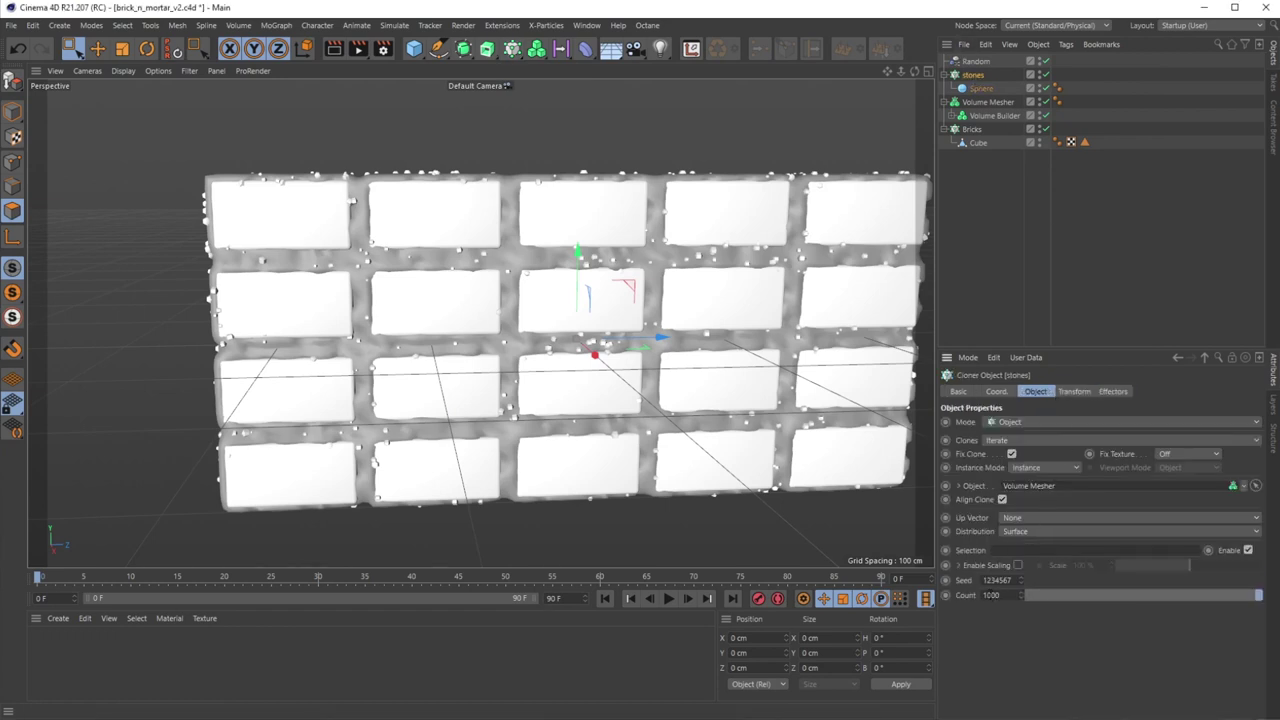
{"action": "type", "text": "2000"}
{"action": "key", "text": "Return"}
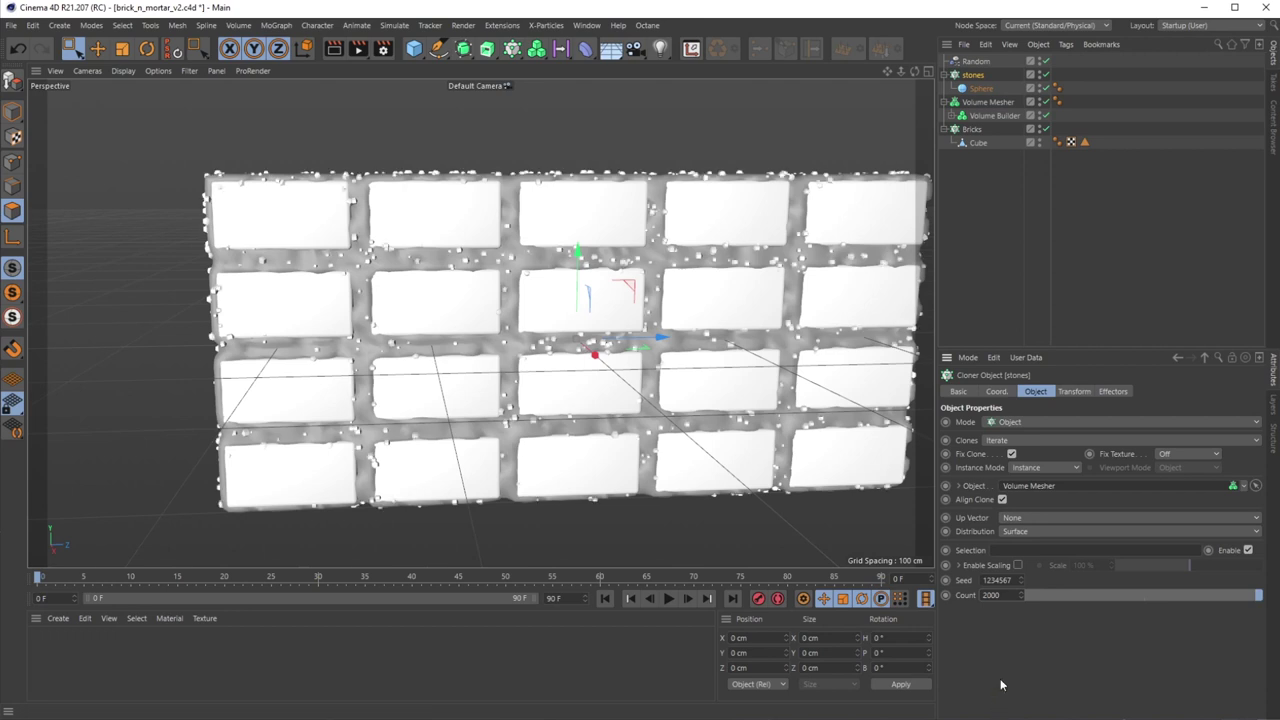
{"action": "type", "text": "1"}
{"action": "left_click_drag", "start_coordinate": [414, 280], "coordinate": [489, 292], "text": "alt"}
{"action": "middle_click_drag", "start_coordinate": [410, 258], "coordinate": [398, 308]}
{"action": "scroll", "coordinate": [488, 344], "scroll_direction": "down", "scroll_amount": 2}
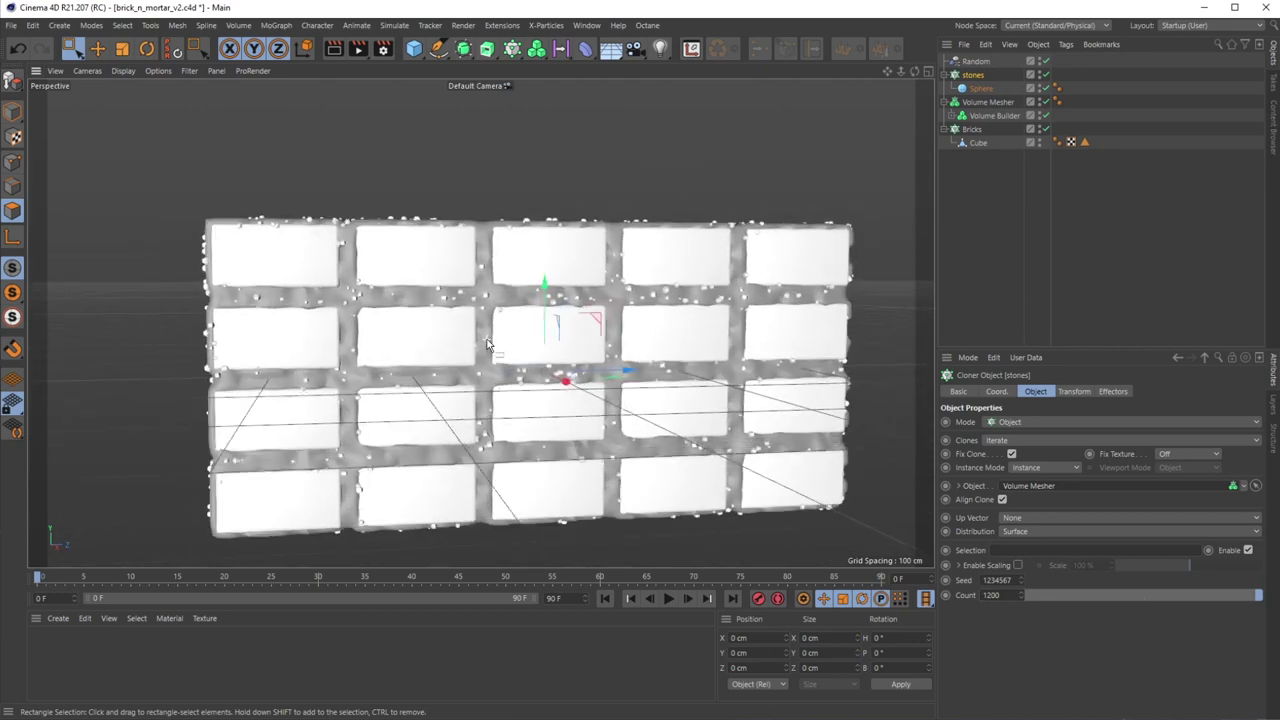
{"action": "scroll", "coordinate": [488, 344], "scroll_direction": "up", "scroll_amount": 5}
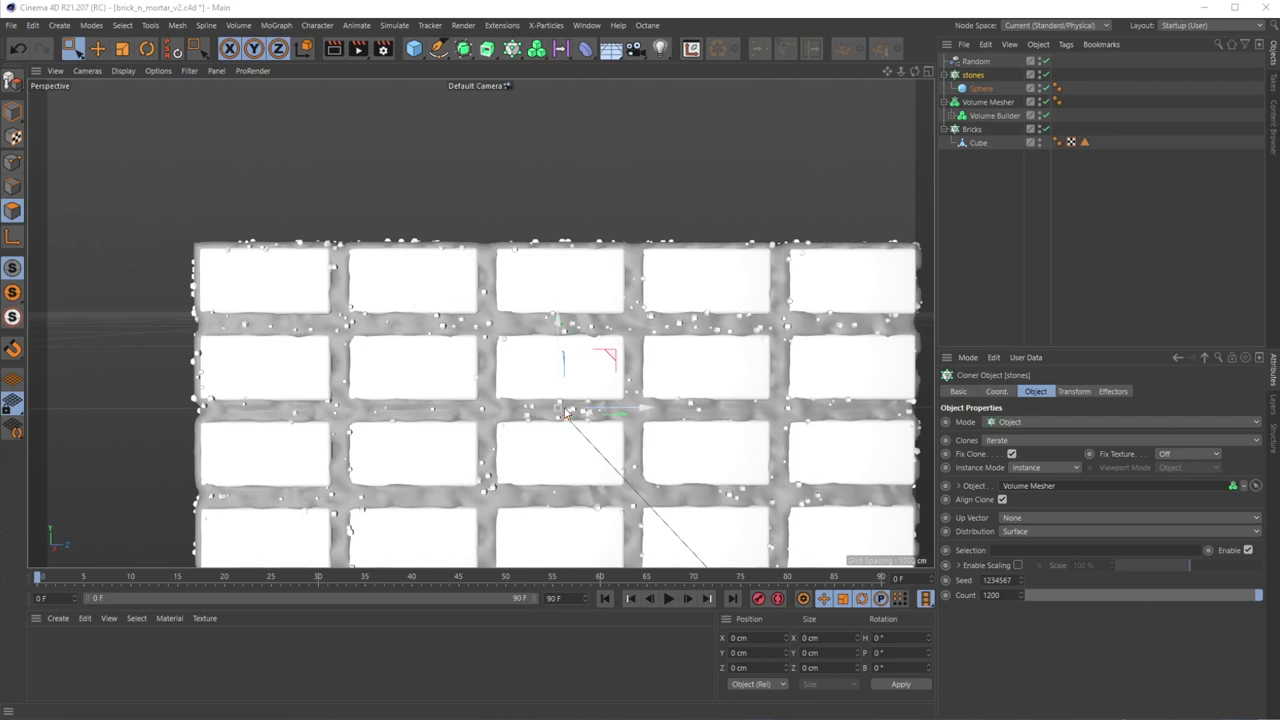
{"action": "middle_click_drag", "start_coordinate": [590, 446], "coordinate": [530, 335], "text": "alt"}
{"action": "left_click_drag", "start_coordinate": [530, 335], "coordinate": [718, 297], "text": "alt"}
Duplicate the brick cube inside the Bricks cloner.
{"action": "left_click", "coordinate": [977, 143]}
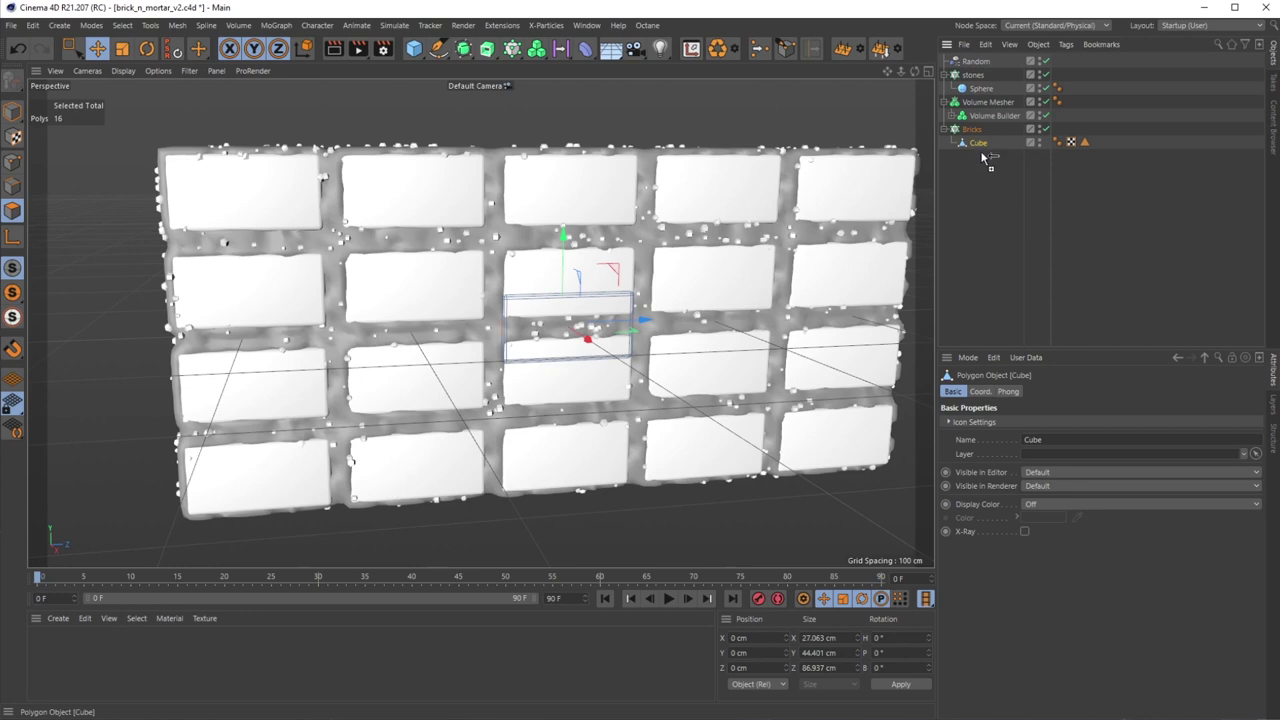
{"action": "left_click_drag", "start_coordinate": [980, 158], "coordinate": [978, 158], "text": "ctrl"}
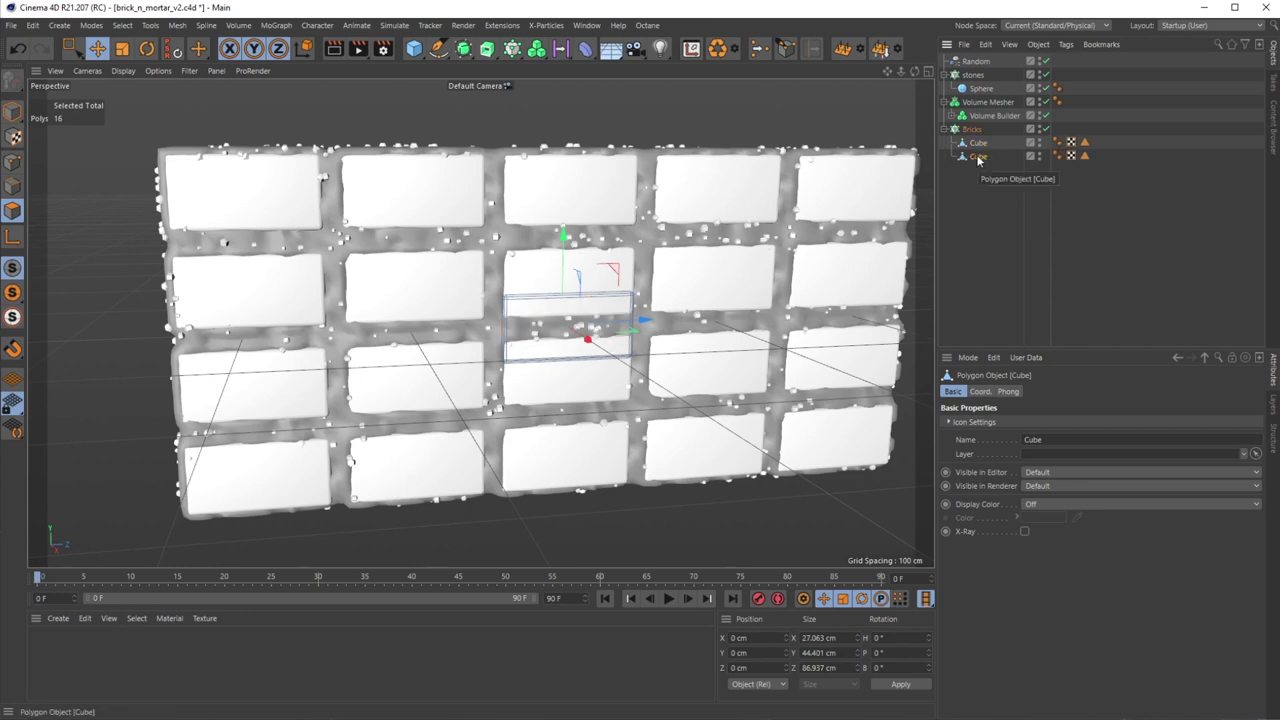
{"action": "key", "text": "0"}
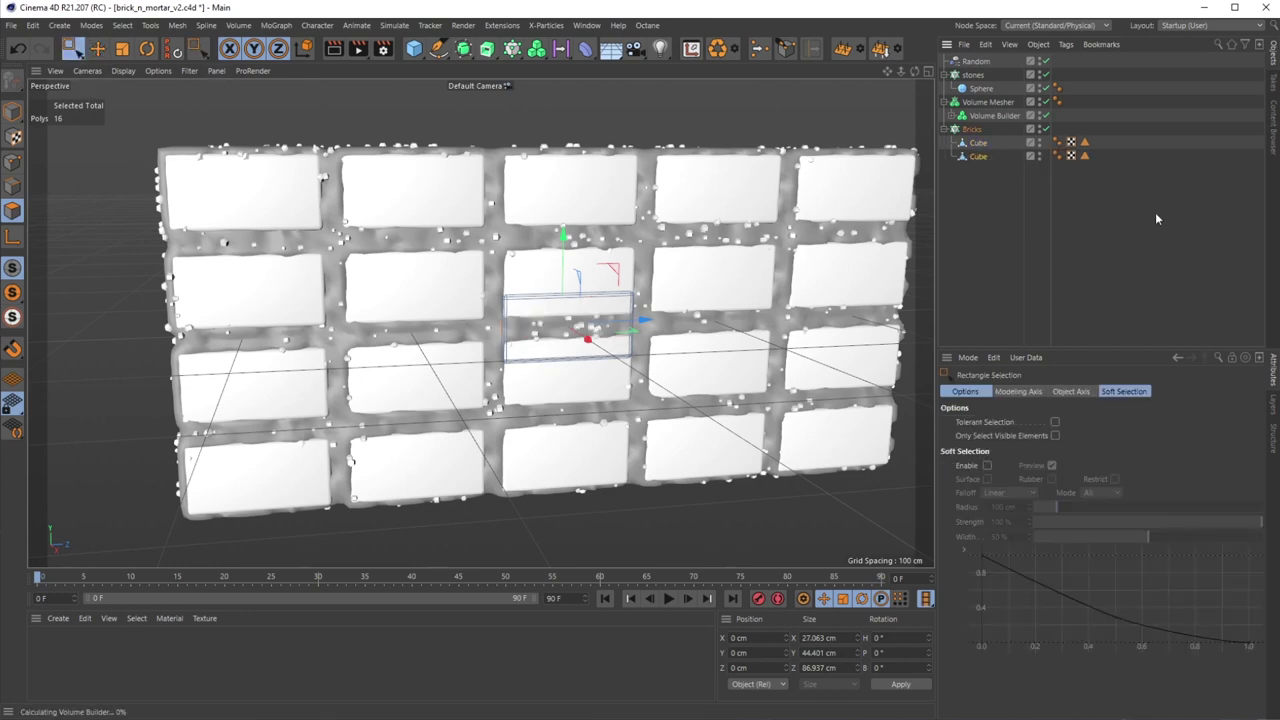
Isolate the duplicate cube by disabling the cloners, volume objects and effector and hiding the original cube.
{"action": "left_click", "coordinate": [1040, 140]}
{"action": "left_click", "coordinate": [1040, 145]}
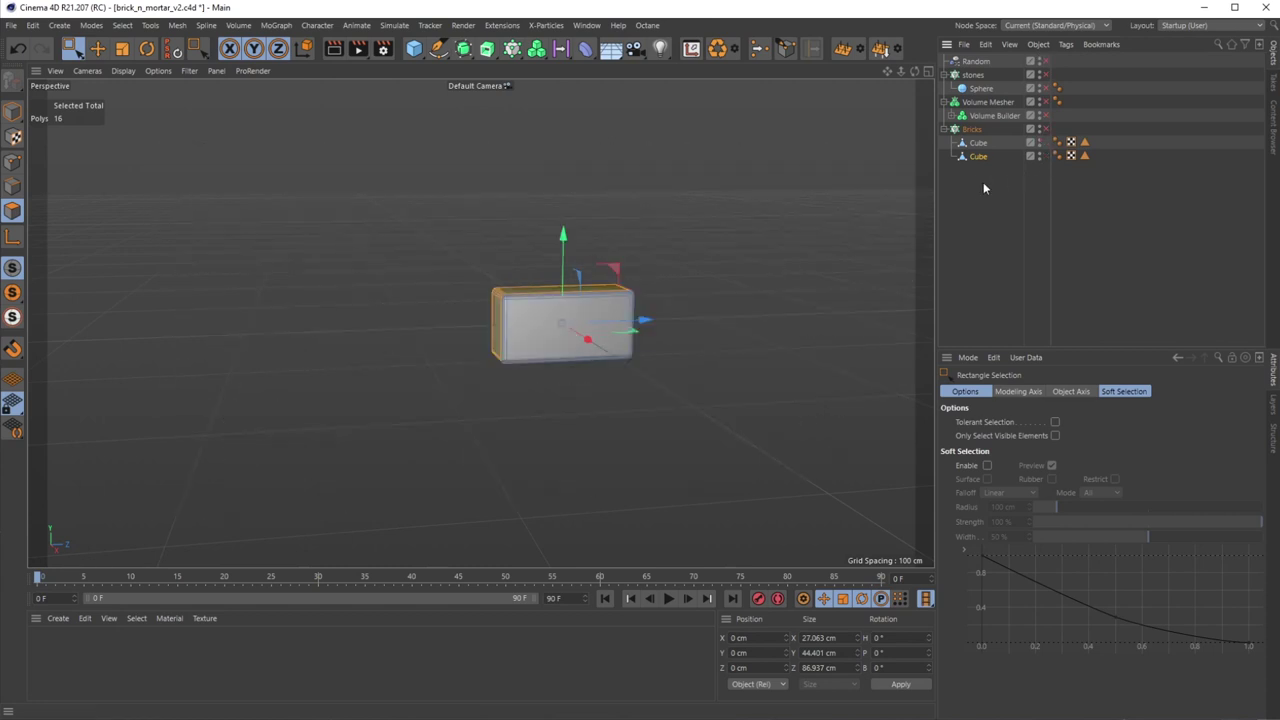
{"action": "left_click", "coordinate": [975, 156]}
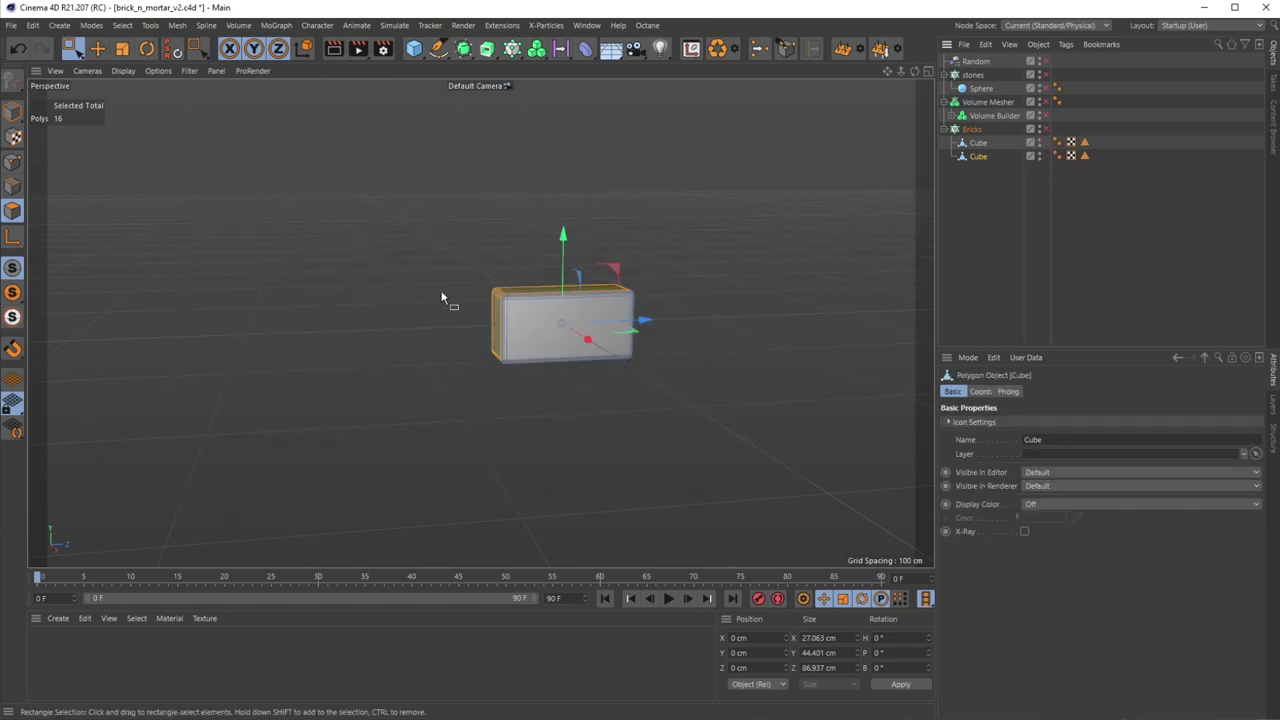
Reshape the duplicate cube into a tapered brick by moving its corner points, pulling both top corners inward and slightly upward.
{"action": "left_click", "coordinate": [13, 162]}
{"action": "left_click_drag", "start_coordinate": [424, 242], "coordinate": [580, 297]}
{"action": "left_click_drag", "start_coordinate": [521, 241], "coordinate": [518, 228]}
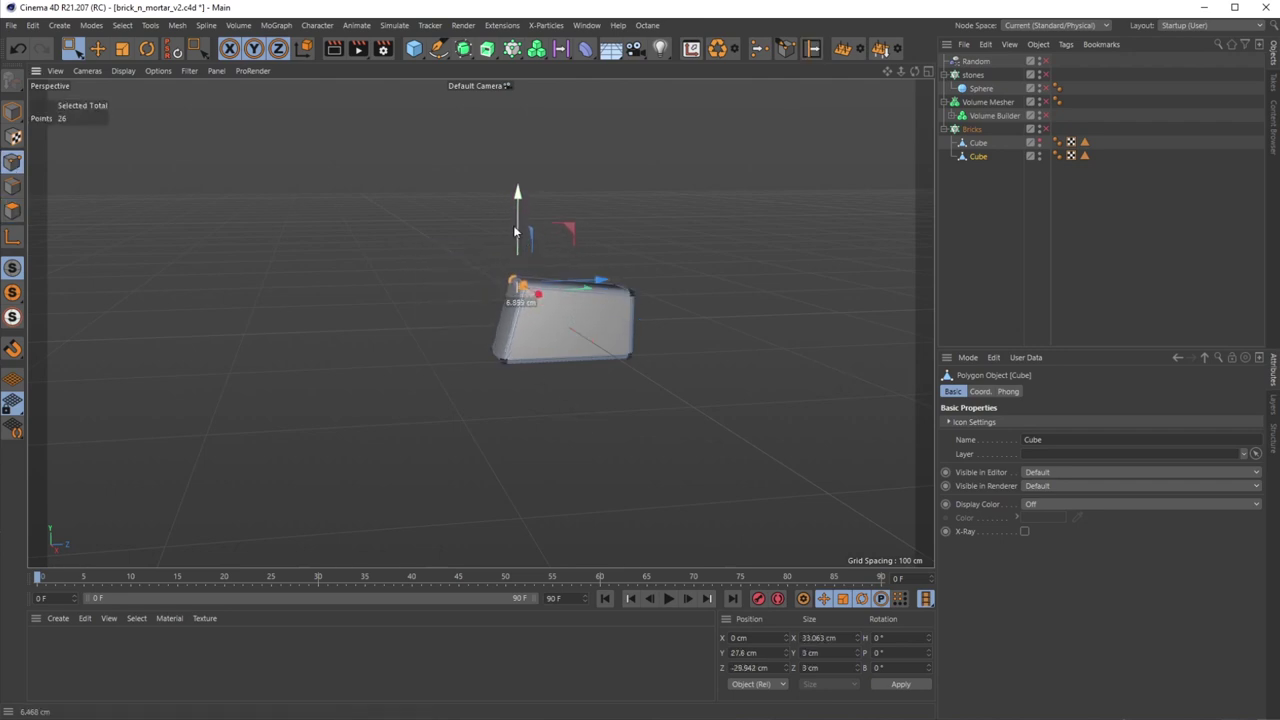
{"action": "left_click_drag", "start_coordinate": [448, 340], "coordinate": [568, 358]}
{"action": "left_click_drag", "start_coordinate": [595, 280], "coordinate": [667, 342]}
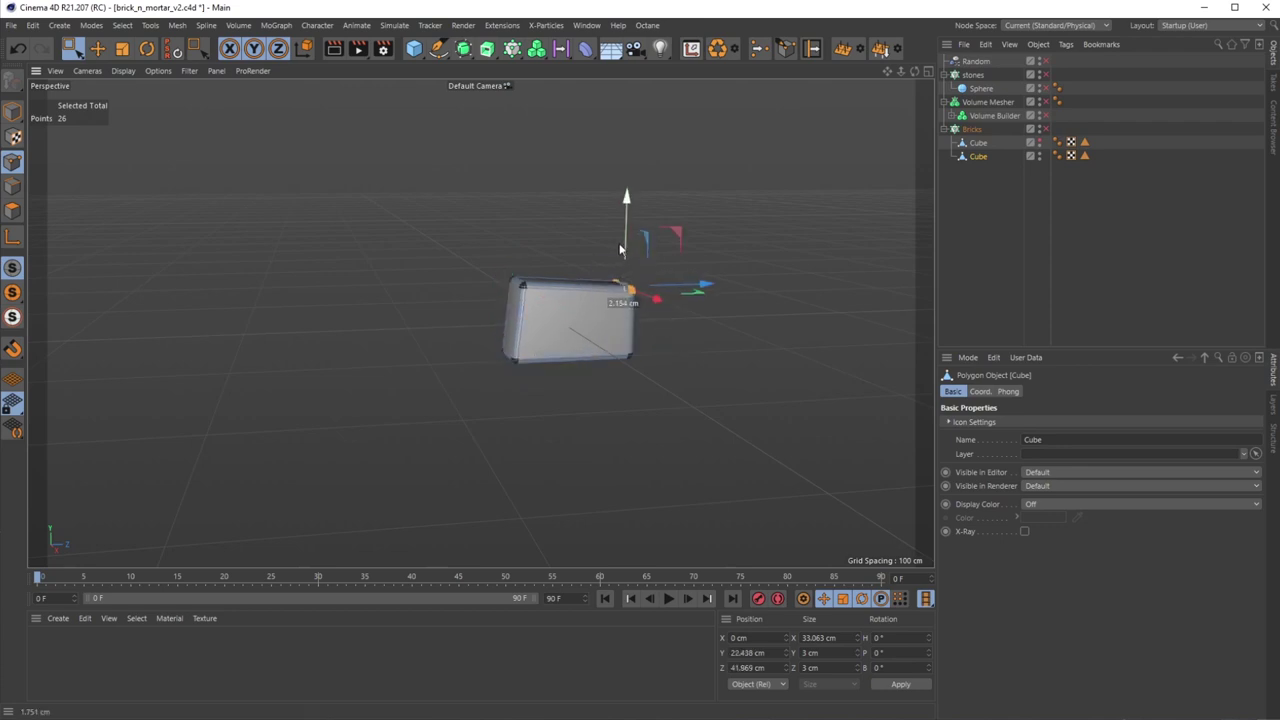
{"action": "left_click_drag", "start_coordinate": [671, 288], "coordinate": [648, 285]}
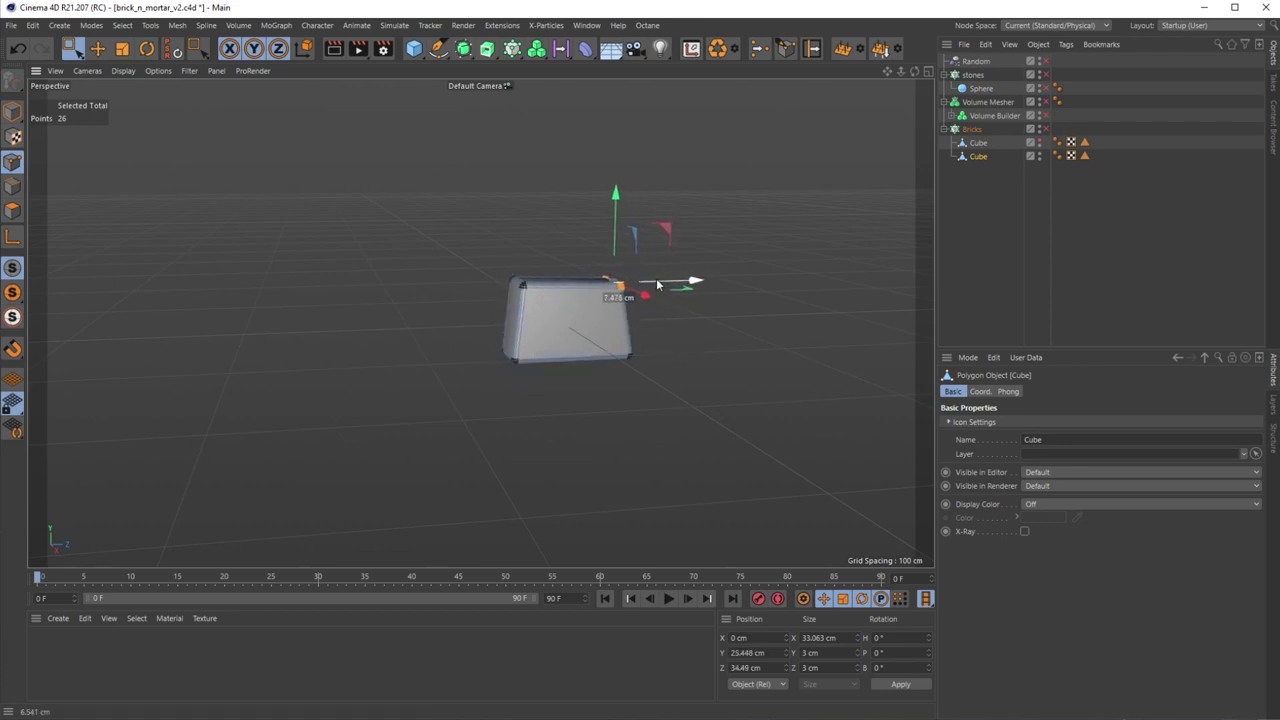
{"action": "left_click_drag", "start_coordinate": [615, 233], "coordinate": [615, 239]}
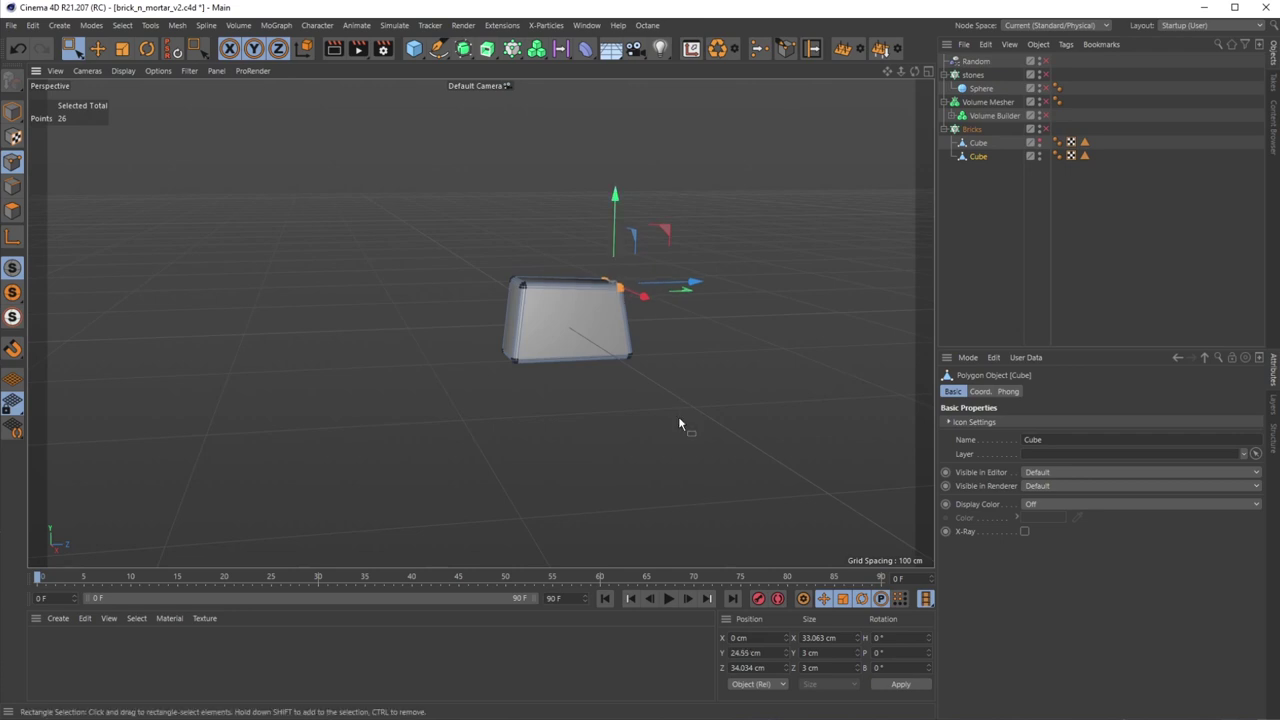
Unhide the original cube and re-enable the cloners, volume objects and Random effector.
{"action": "left_click", "coordinate": [1053, 264]}
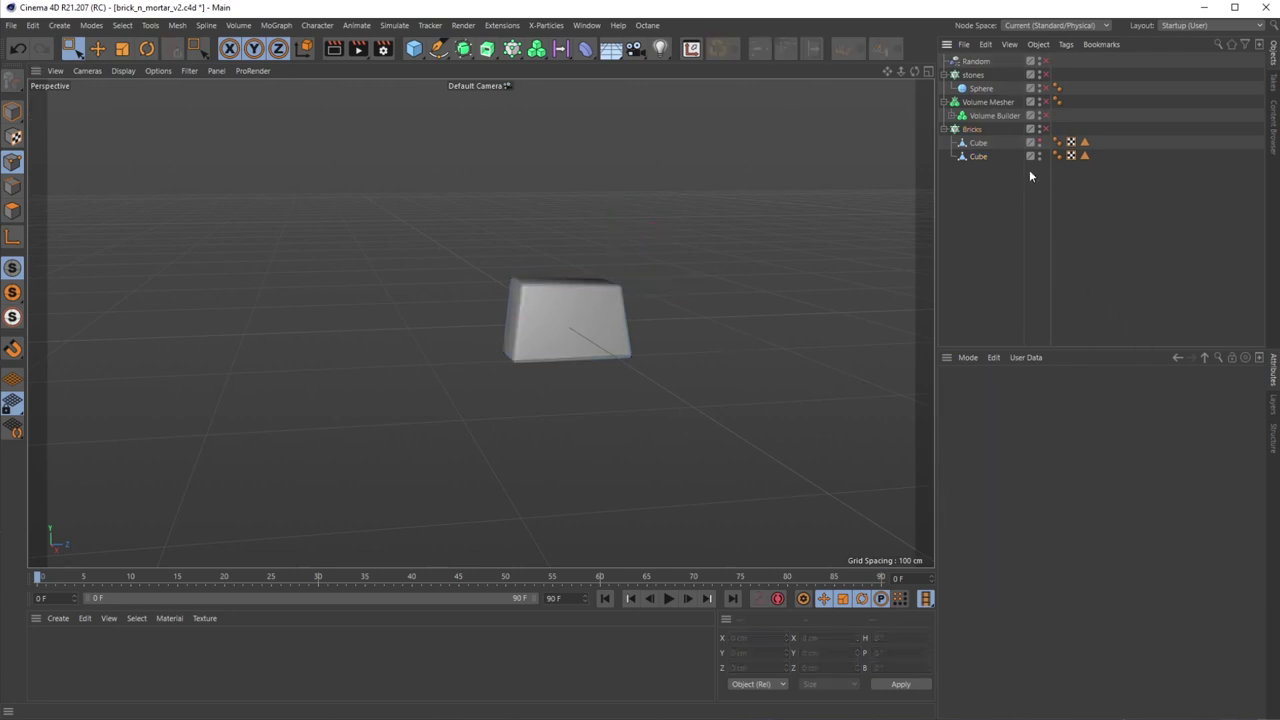
{"action": "left_click", "coordinate": [1039, 140]}
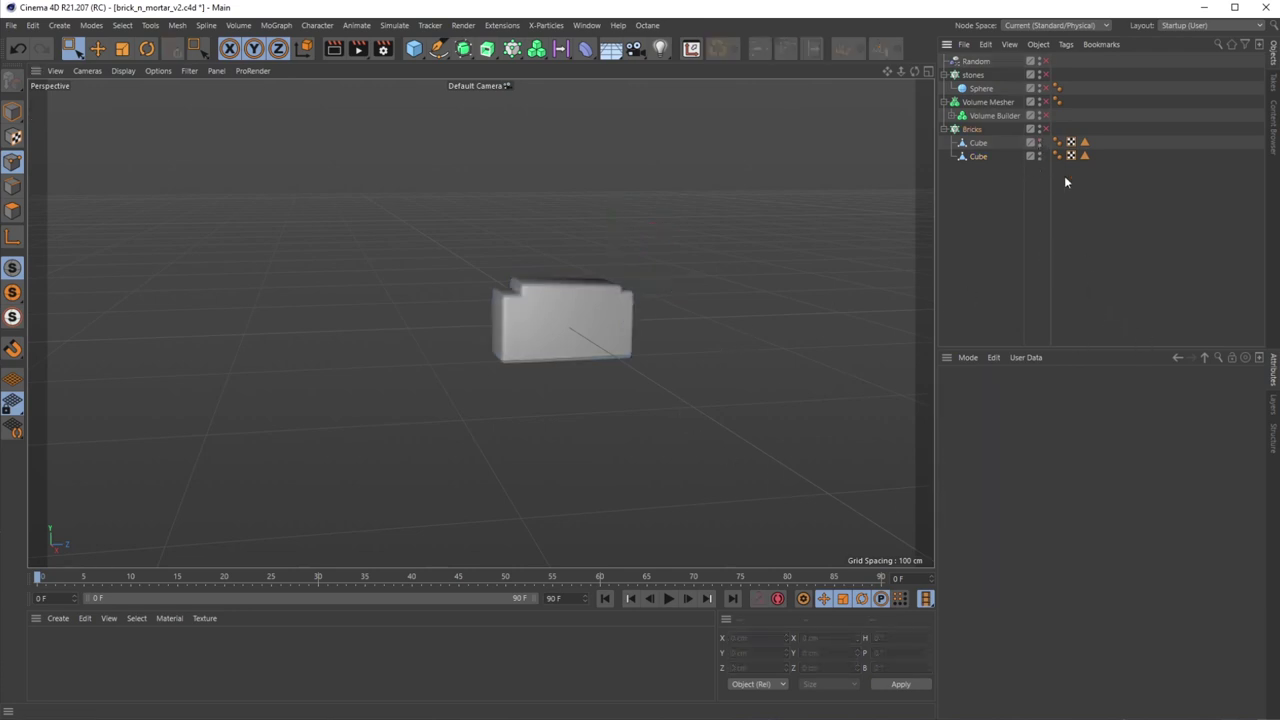
{"action": "left_click", "coordinate": [1045, 129]}
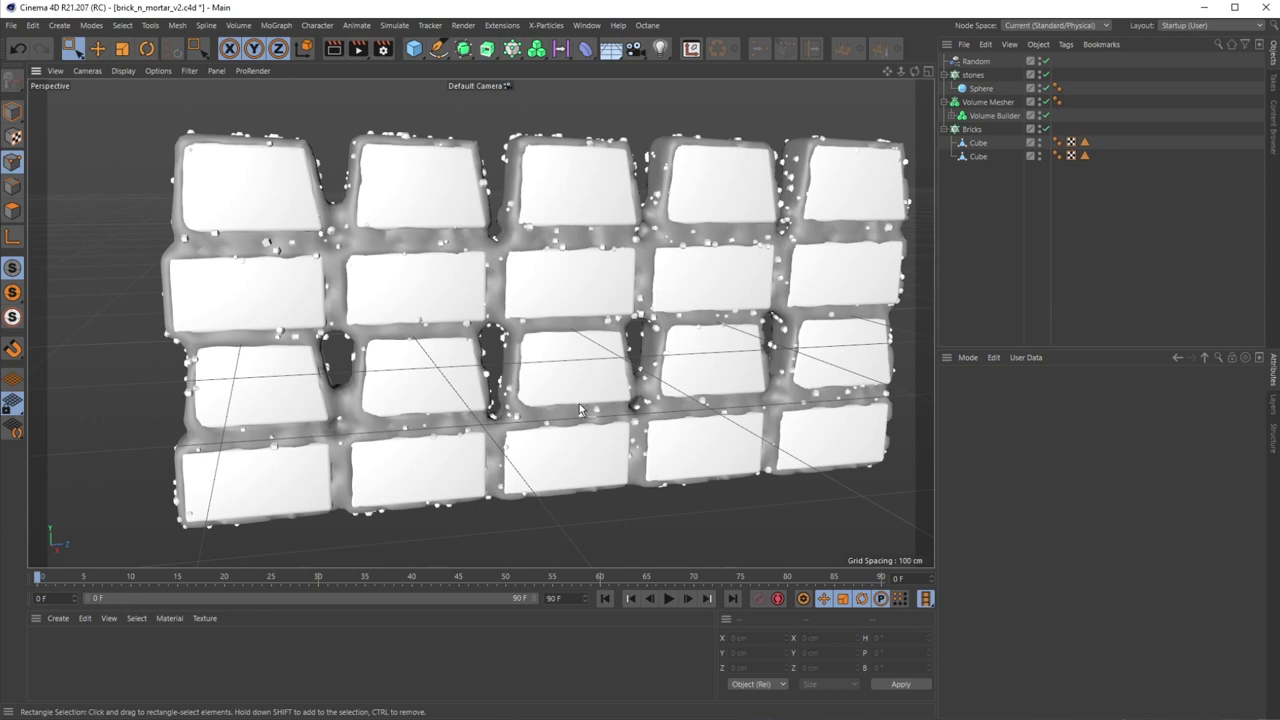
Raise the bottom corner points of the tapered brick by about 10 cm to make it shorter.
{"action": "left_click", "coordinate": [989, 157]}
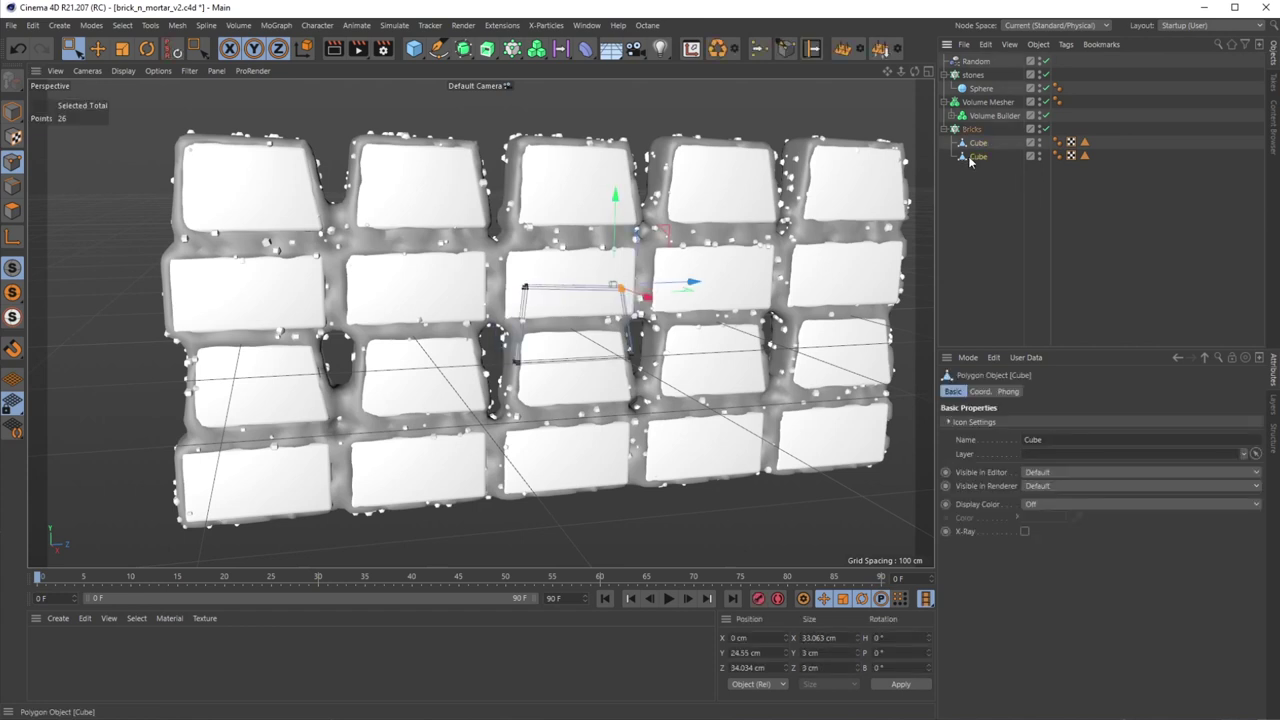
{"action": "left_click_drag", "start_coordinate": [718, 452], "coordinate": [375, 311]}
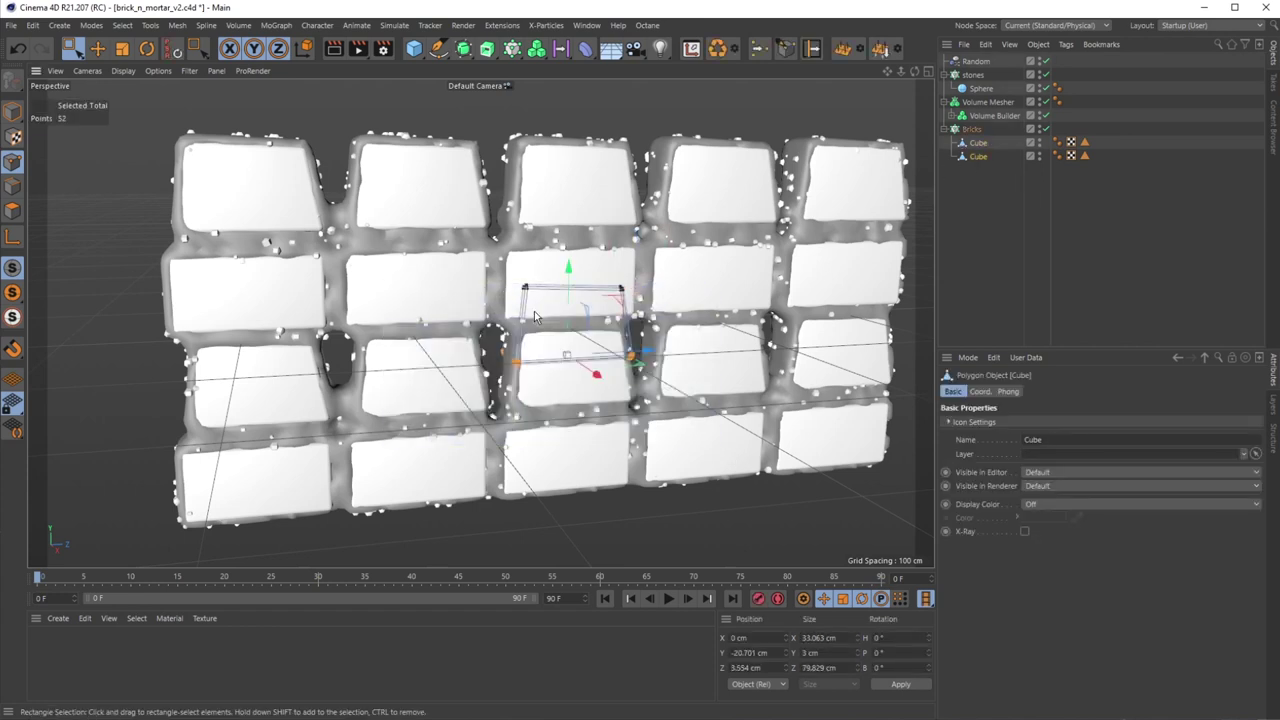
{"action": "left_click_drag", "start_coordinate": [570, 284], "coordinate": [572, 271]}
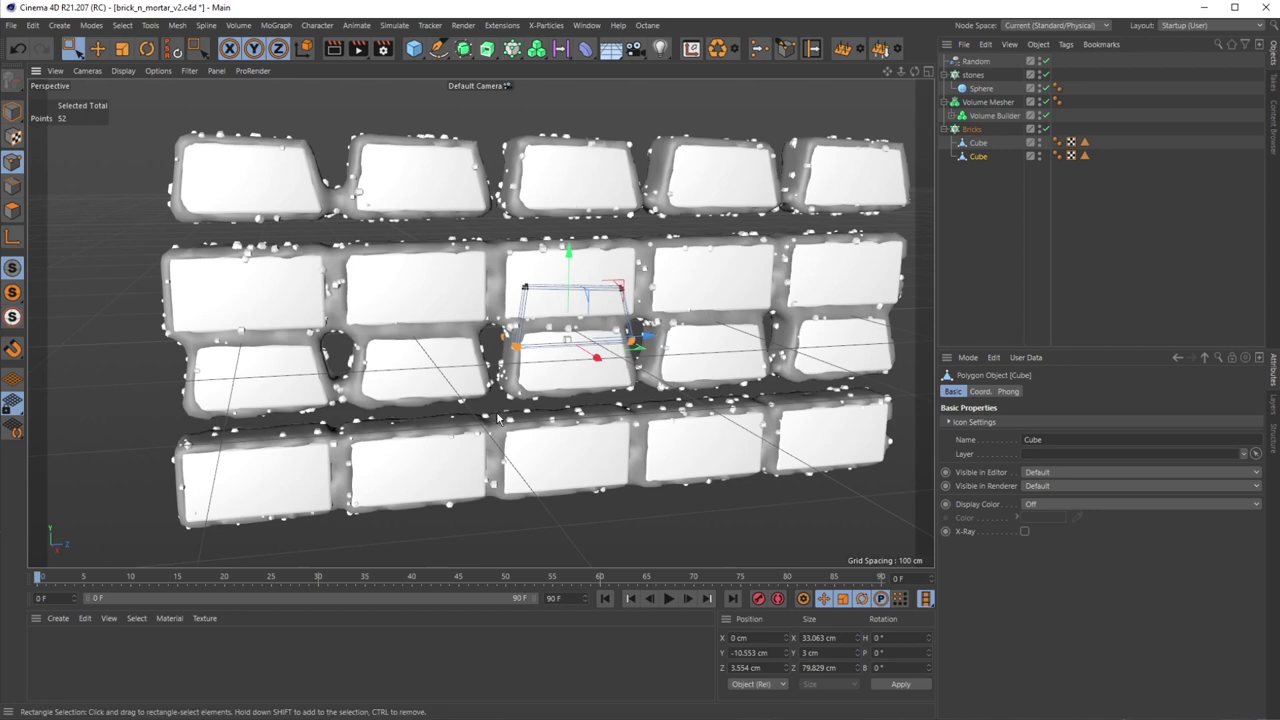
Set the radius of the sphere inside the Mortar cloner to 7 cm.
{"action": "left_click", "coordinate": [974, 131]}
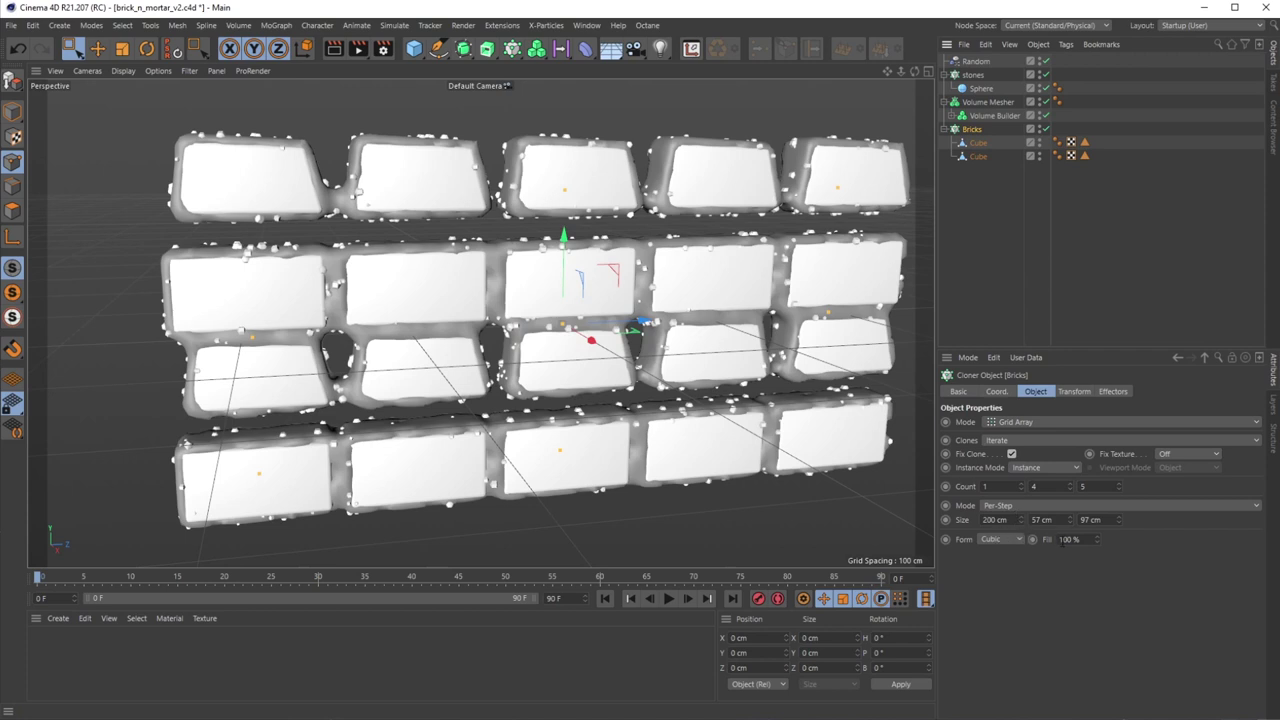
{"action": "left_click", "coordinate": [951, 116]}
{"action": "left_click", "coordinate": [960, 129]}
{"action": "left_click", "coordinate": [996, 143]}
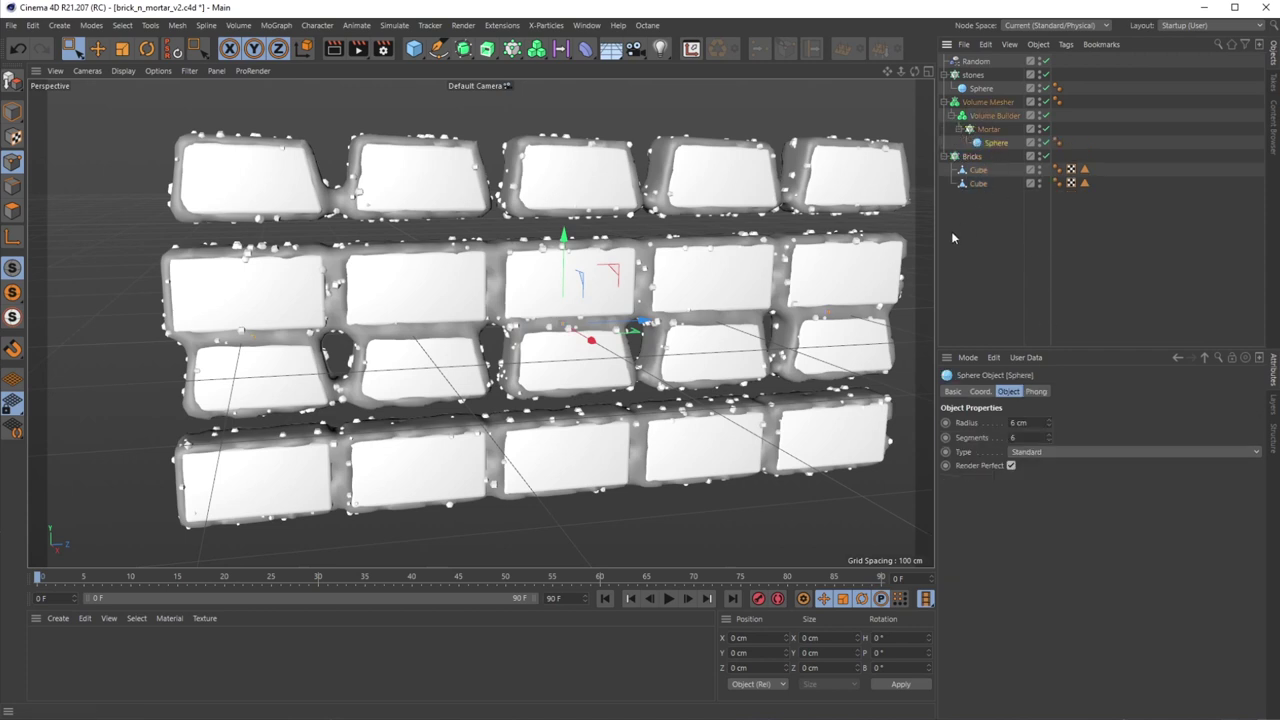
{"action": "left_click", "coordinate": [1005, 422]}
{"action": "type", "text": "7"}
{"action": "key", "text": "Return"}
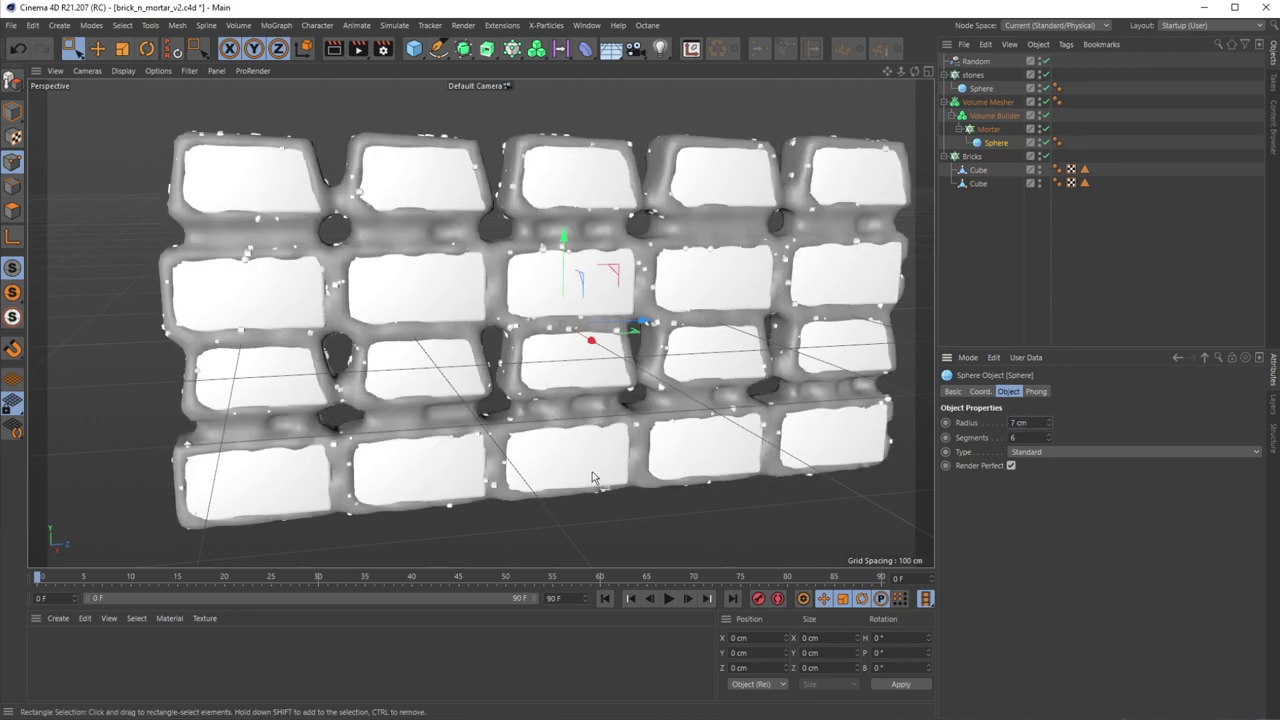
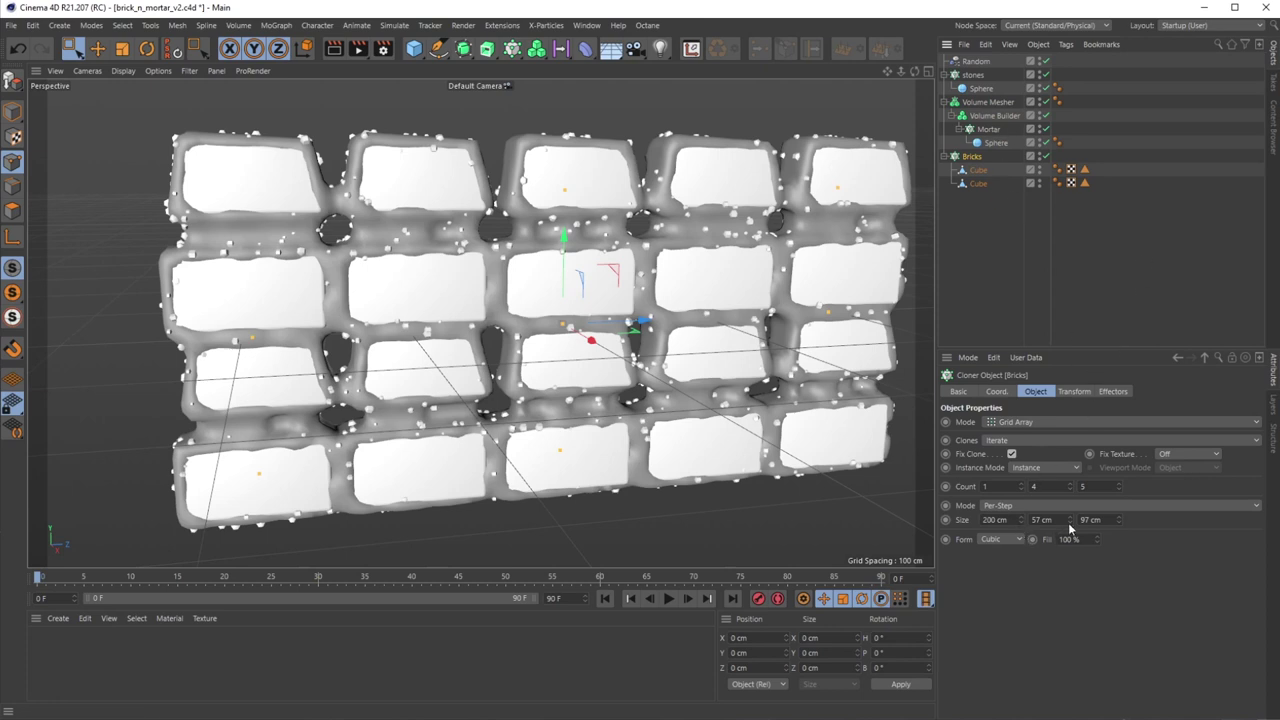
Reduce the Bricks cloner's grid spacing to 55 cm in Y and 95 cm in Z.
{"action": "left_click", "coordinate": [1068, 522]}
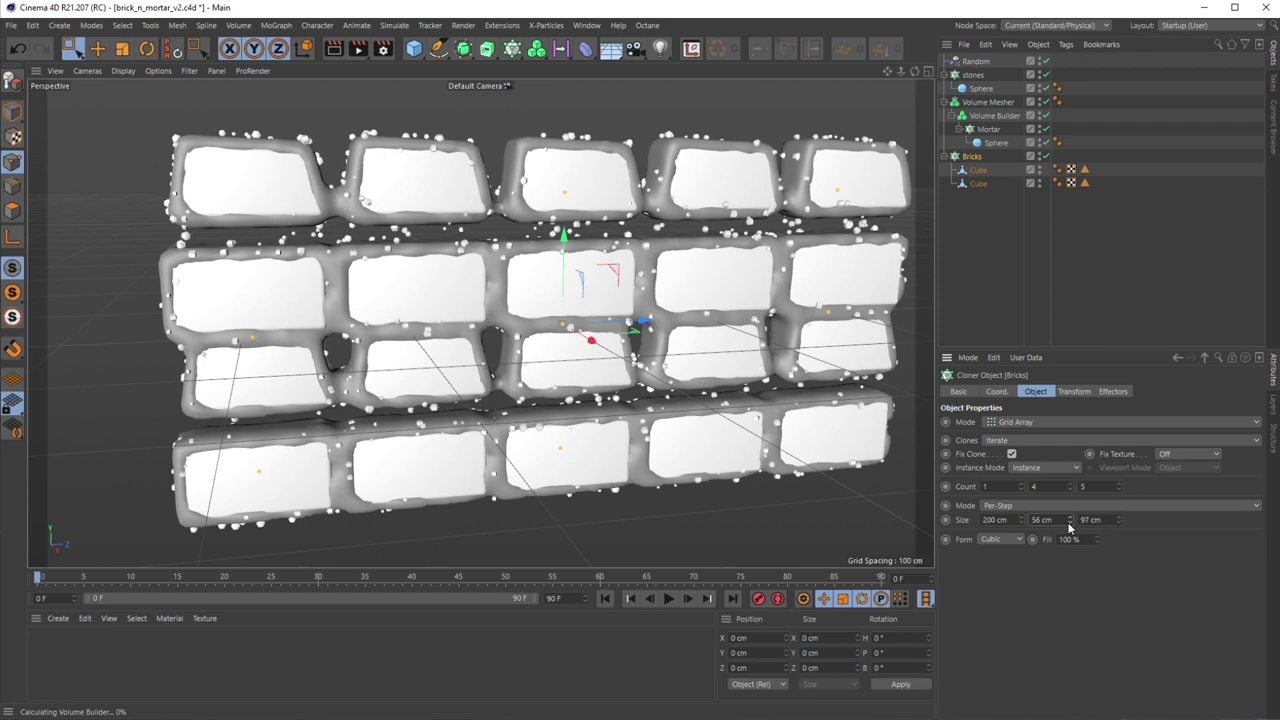
{"action": "left_click", "coordinate": [1069, 524]}
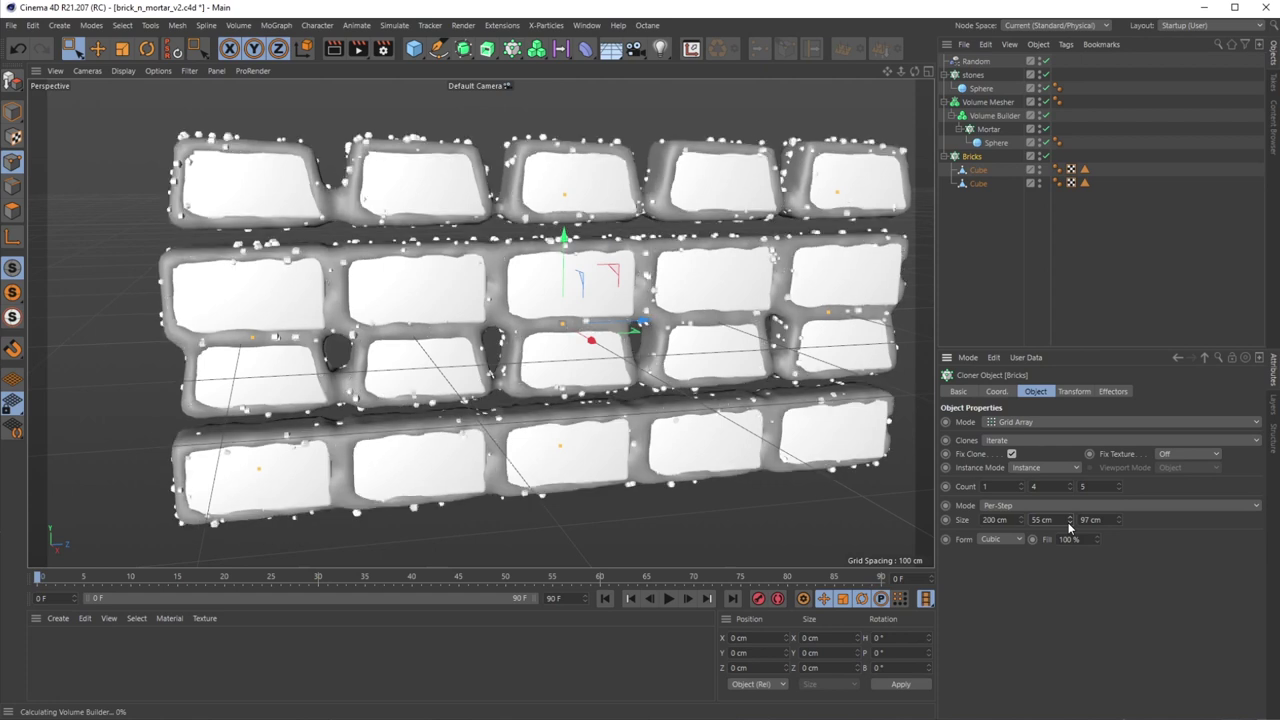
{"action": "left_click", "coordinate": [1118, 524]}
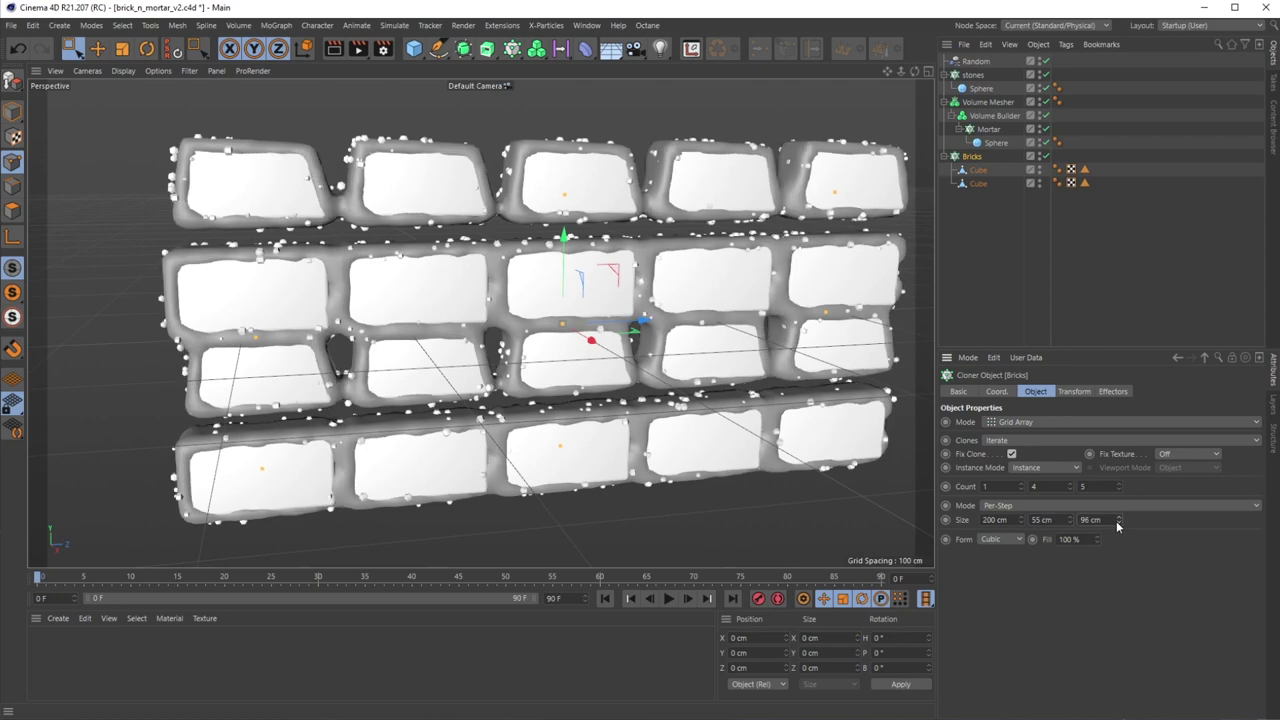
{"action": "left_click", "coordinate": [1118, 524]}
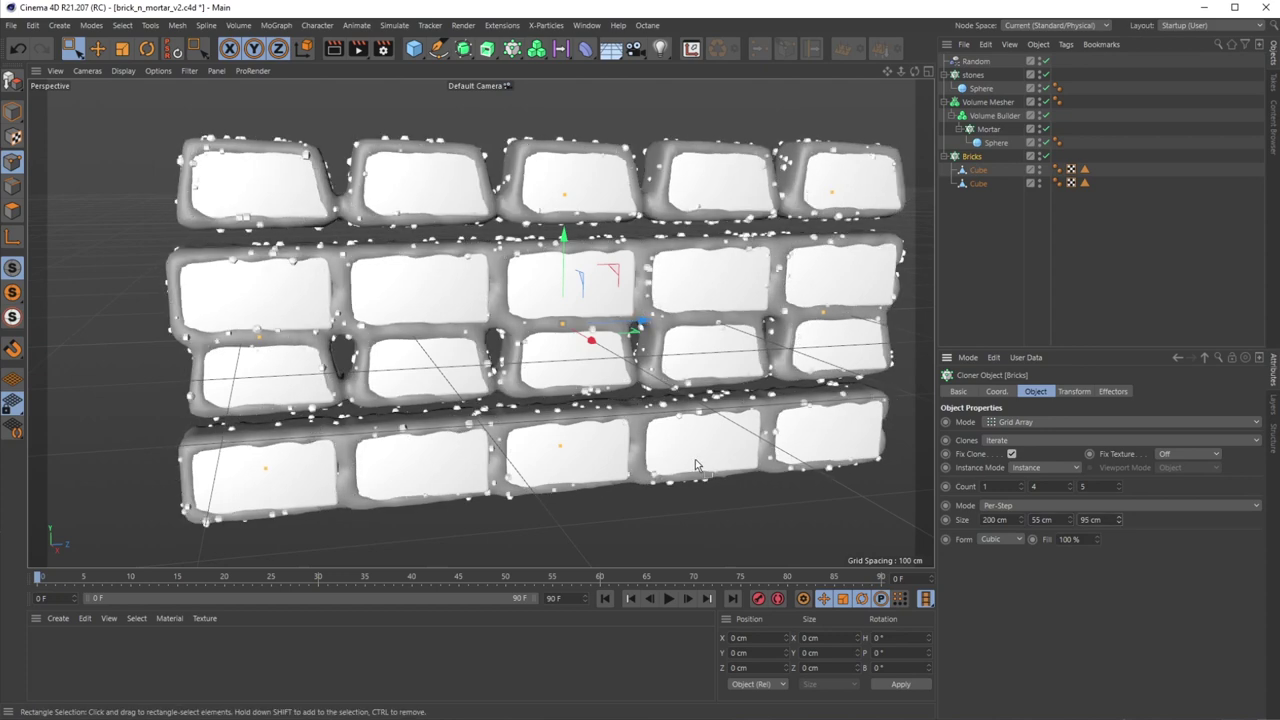
{"action": "left_click_drag", "start_coordinate": [584, 456], "coordinate": [557, 393], "text": "alt"}
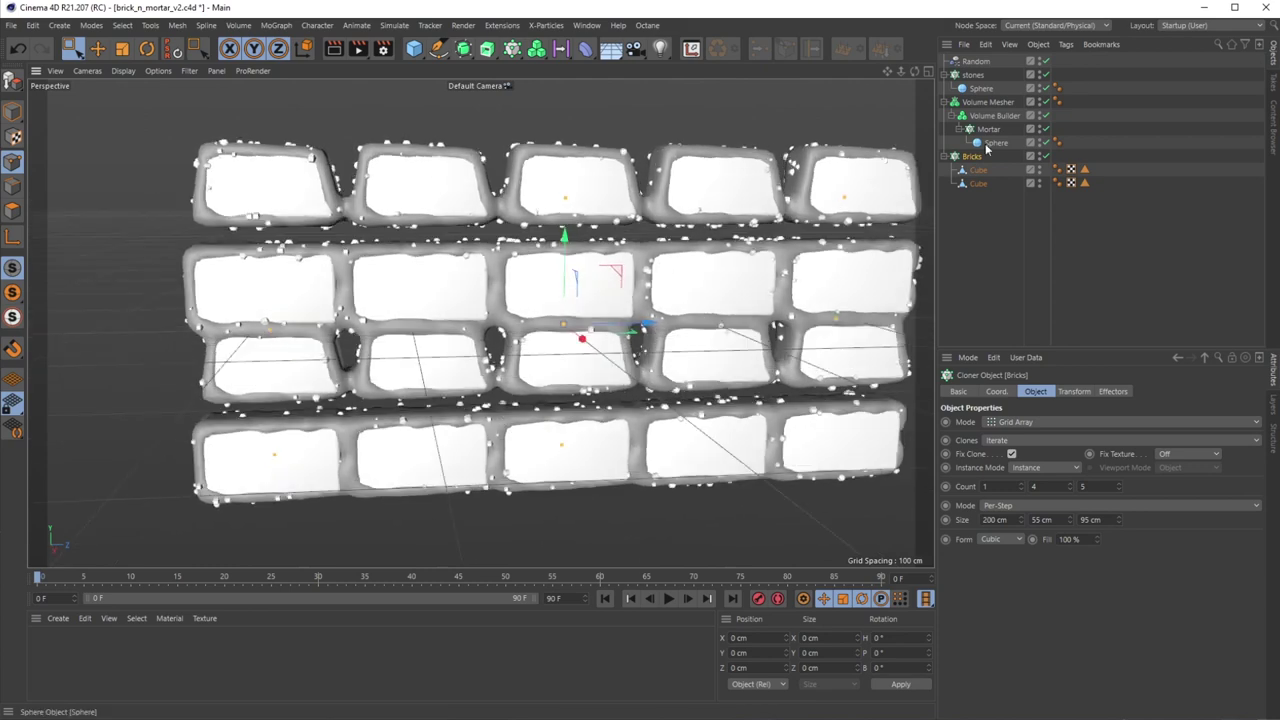
Try voxel sizes of 10 cm and 8 cm in the mortar's Volume Builder.
{"action": "left_click", "coordinate": [988, 142]}
{"action": "left_click", "coordinate": [994, 116]}
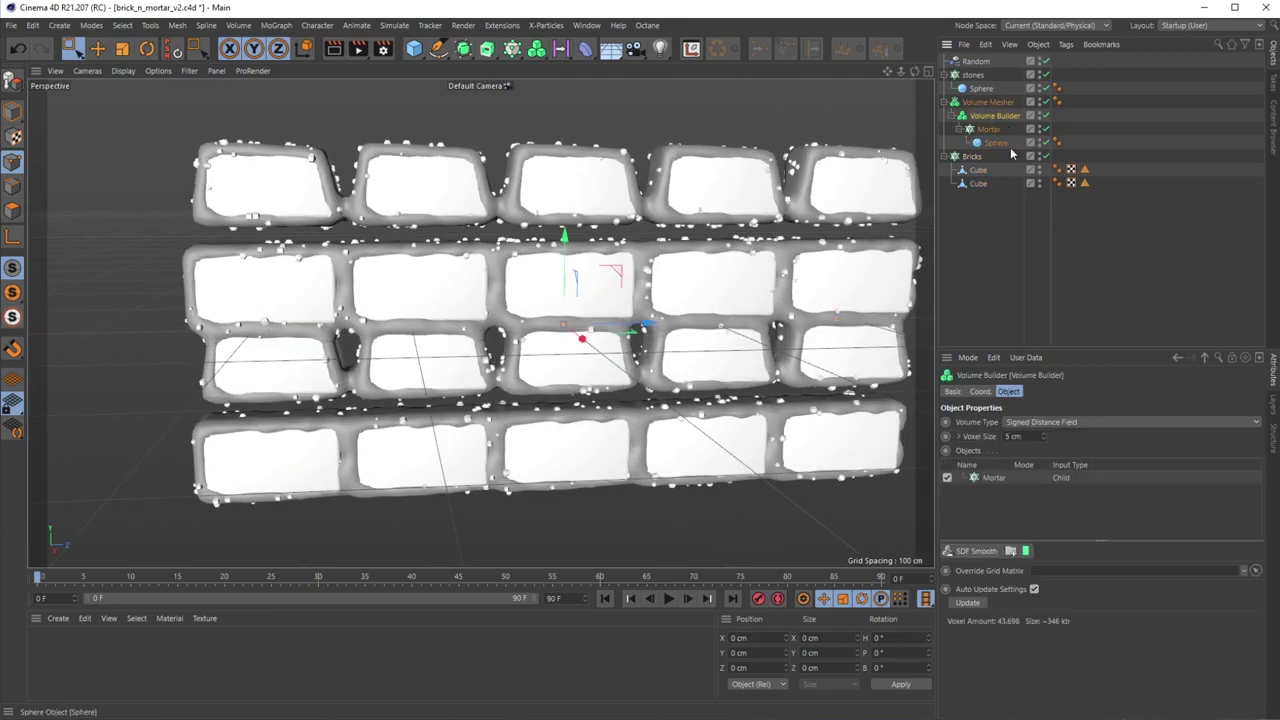
{"action": "left_click_drag", "start_coordinate": [1024, 439], "coordinate": [975, 443]}
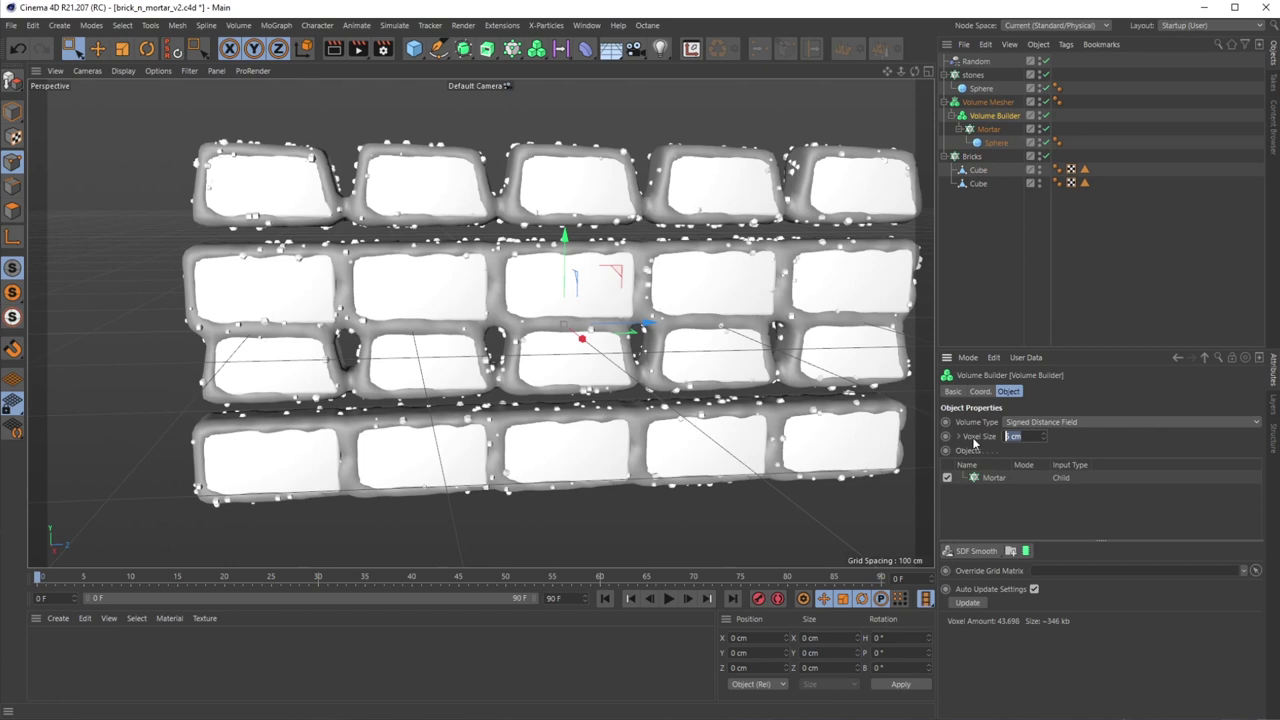
{"action": "type", "text": "10"}
{"action": "key", "text": "Return"}
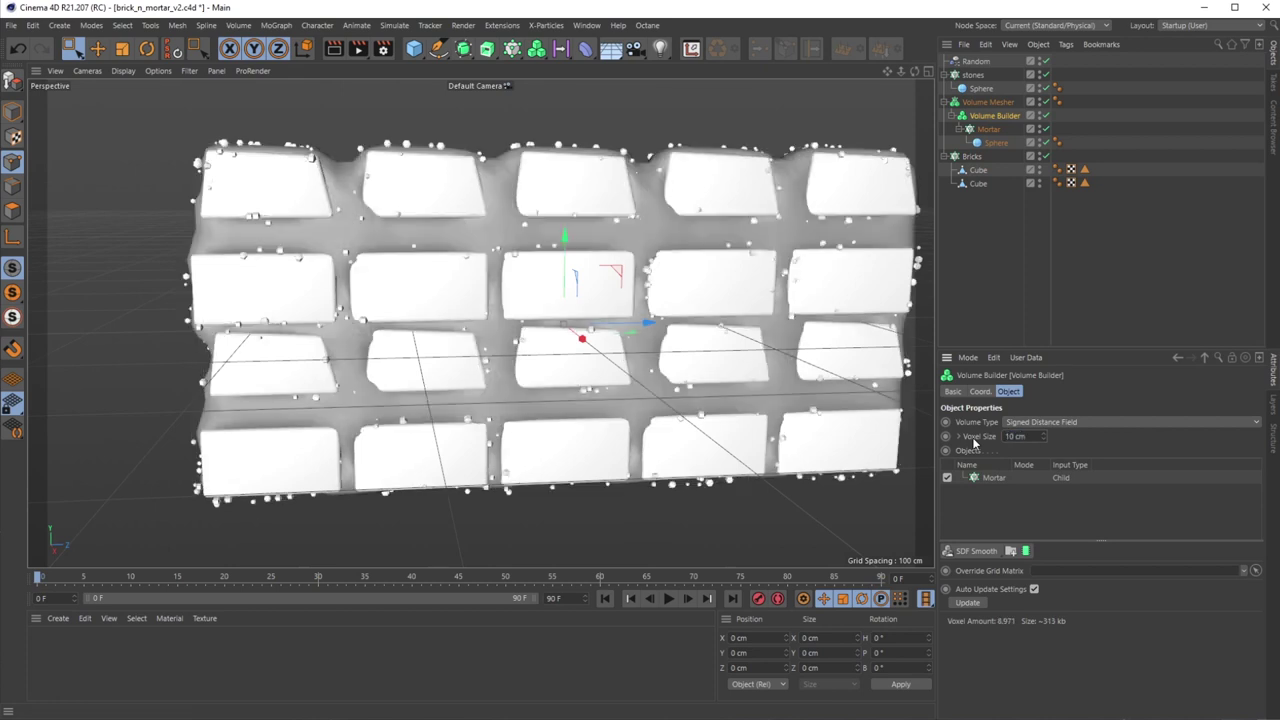
{"action": "double_click", "coordinate": [1018, 437]}
{"action": "type", "text": "8"}
{"action": "key", "text": "Return"}
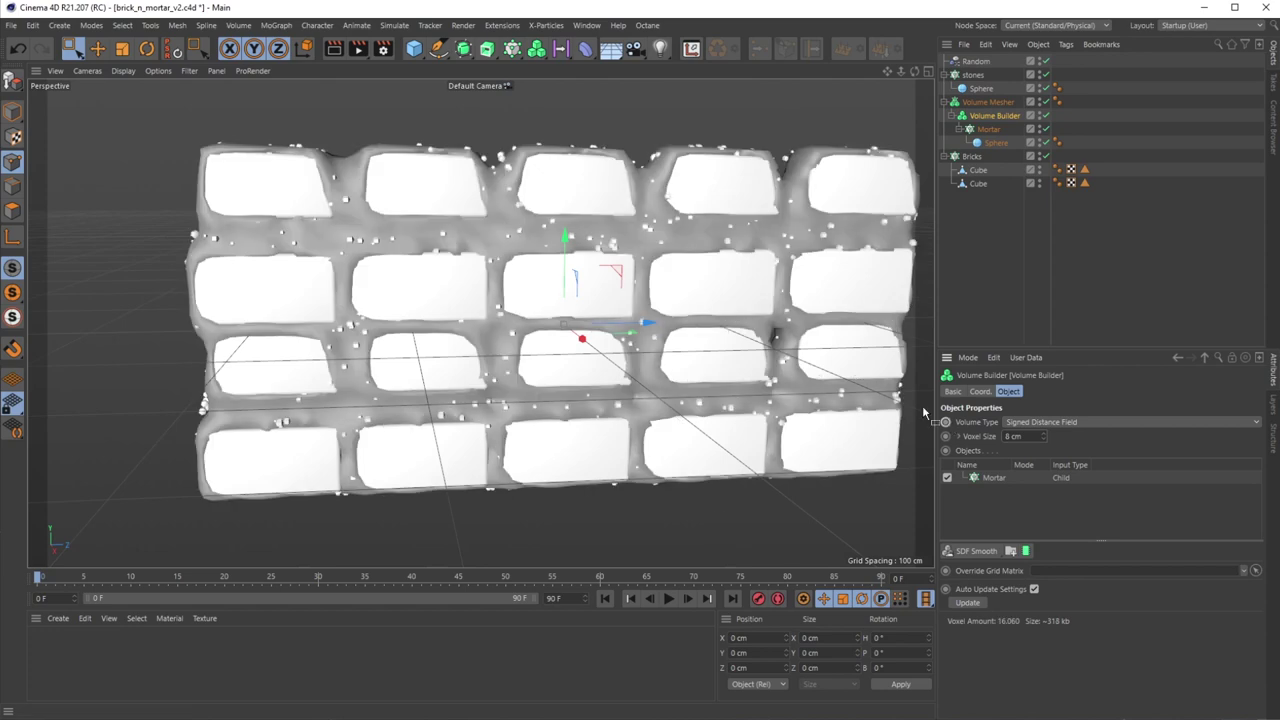
Try a voxel size of 12 cm in the Volume Builder and inspect the mortar surface.
{"action": "mouse_move", "coordinate": [634, 390]}
{"action": "left_mouse_down", "text": "alt"}
{"action": "mouse_move", "coordinate": [585, 386]}
{"action": "mouse_move", "coordinate": [633, 376]}
{"action": "left_mouse_up", "text": "alt"}
{"action": "middle_click_drag", "start_coordinate": [633, 376], "coordinate": [703, 398], "text": "alt"}
{"action": "left_click_drag", "start_coordinate": [703, 398], "coordinate": [700, 372], "text": "alt"}
{"action": "left_click_drag", "start_coordinate": [1022, 436], "coordinate": [960, 450]}
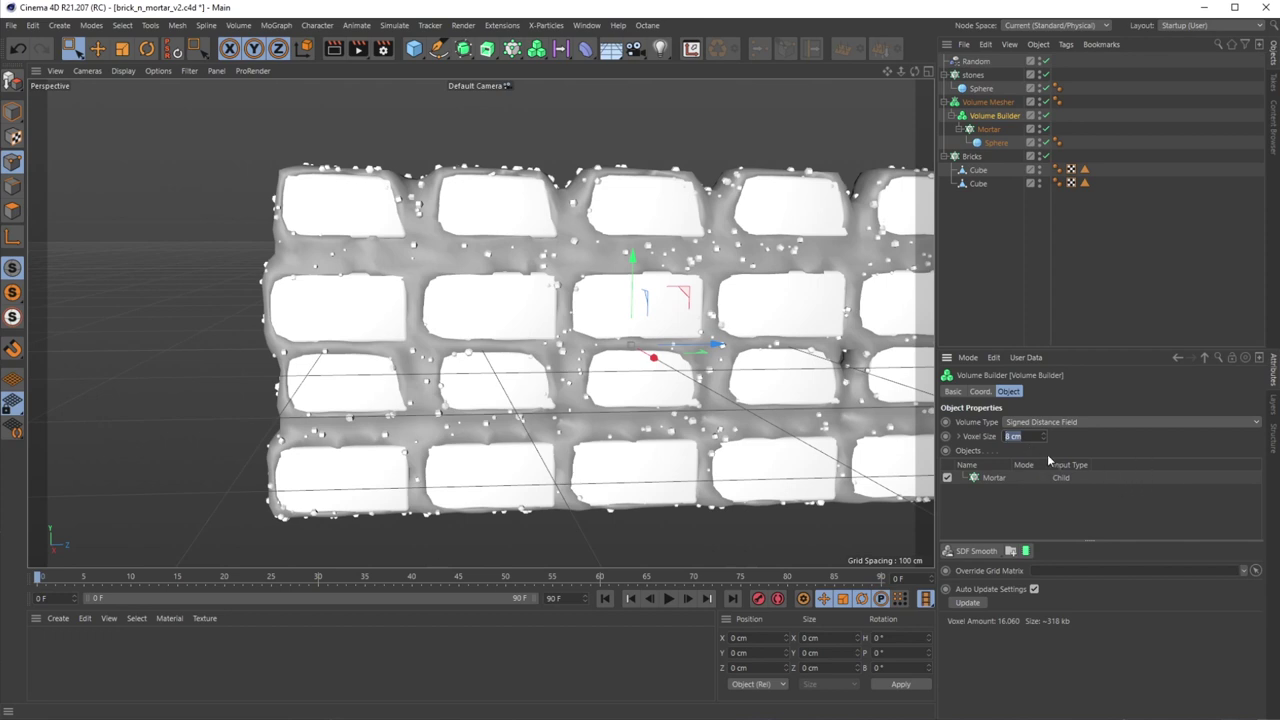
{"action": "type", "text": "12"}
{"action": "key", "text": "Return"}
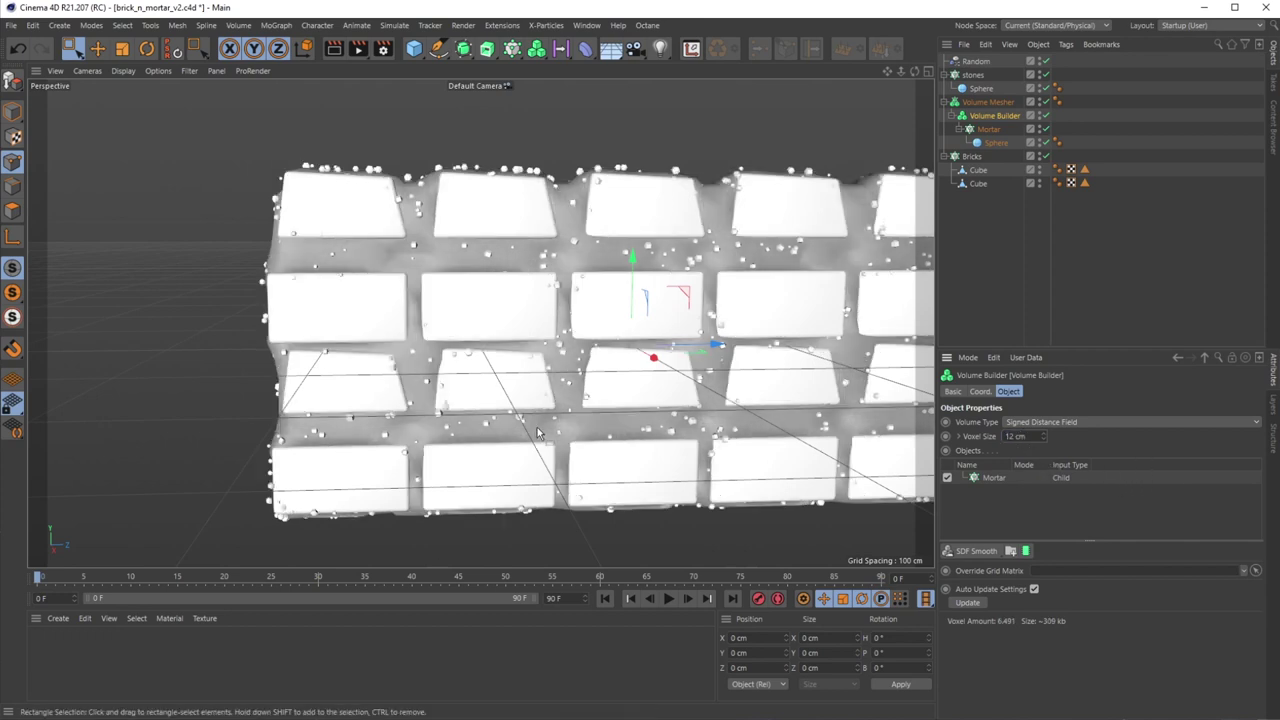
{"action": "left_click_drag", "start_coordinate": [708, 438], "coordinate": [492, 270], "text": "alt"}
{"action": "left_click_drag", "start_coordinate": [511, 345], "coordinate": [484, 316], "text": "alt"}
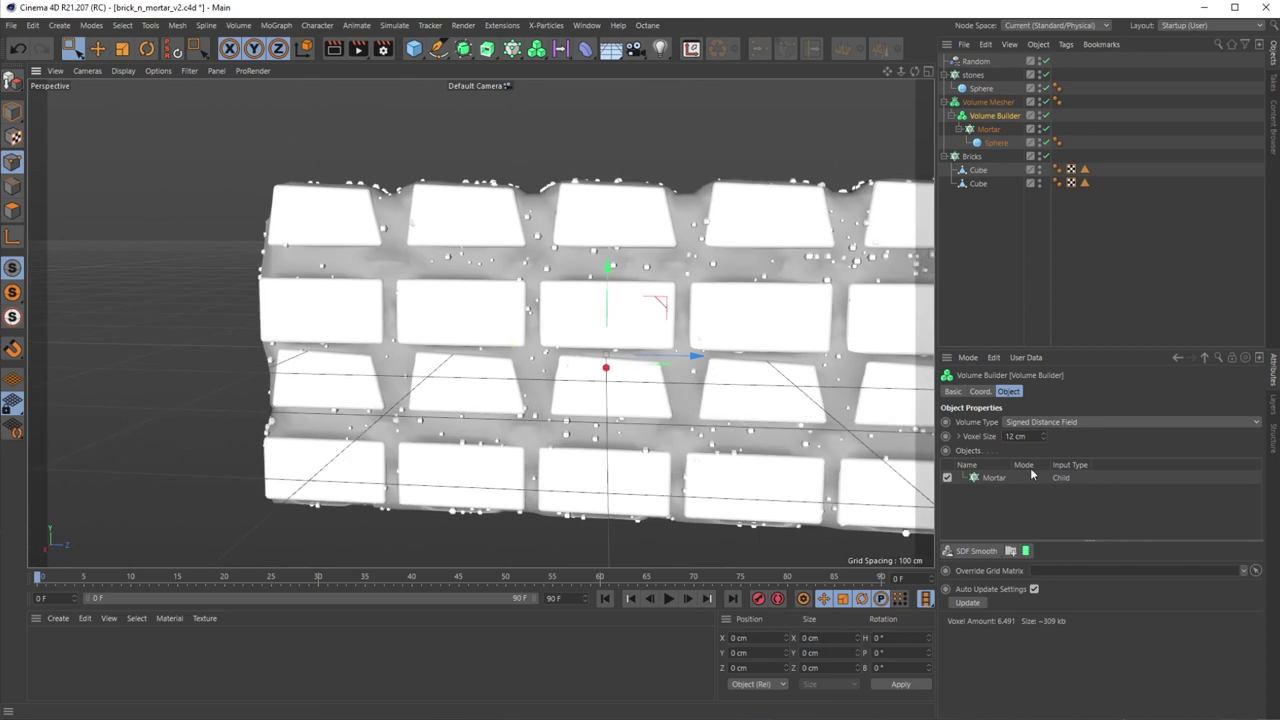
Compare a Volume Builder voxel size of 8 cm, then return it to 5 cm.
{"action": "left_click_drag", "start_coordinate": [1030, 437], "coordinate": [976, 437]}
{"action": "type", "text": "8"}
{"action": "key", "text": "Return"}
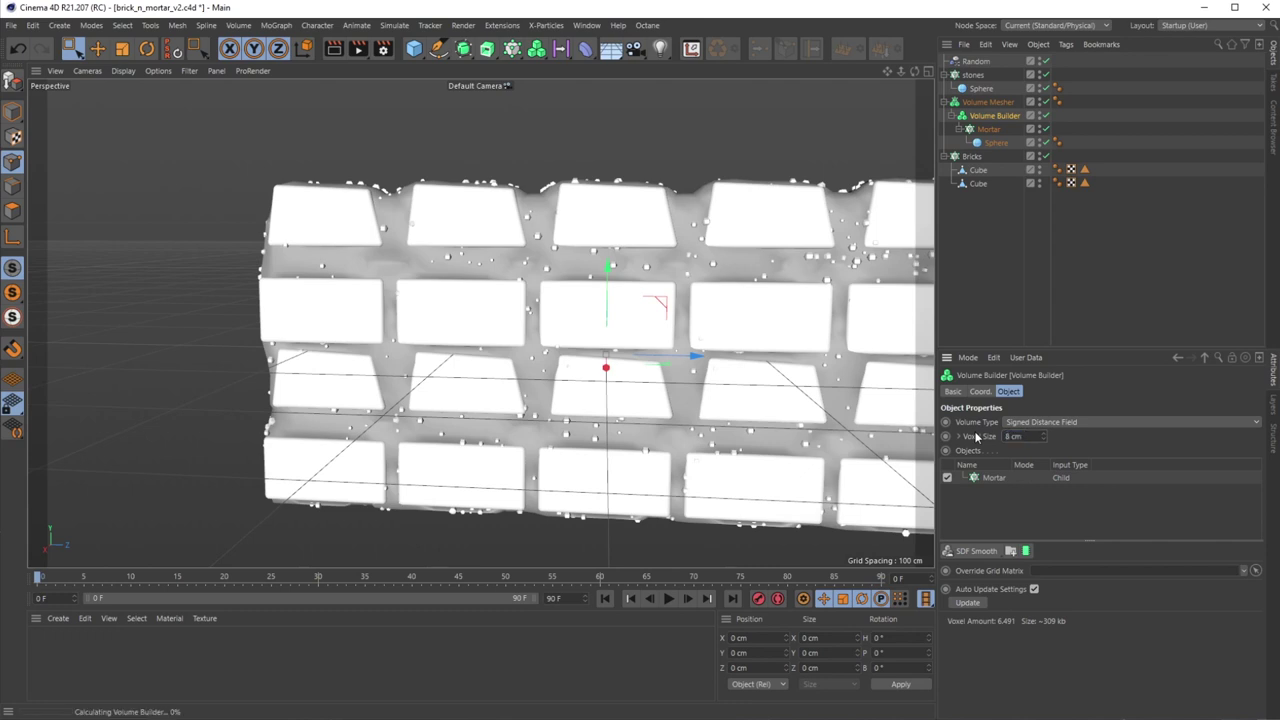
{"action": "left_click_drag", "start_coordinate": [718, 476], "coordinate": [774, 296], "text": "alt"}
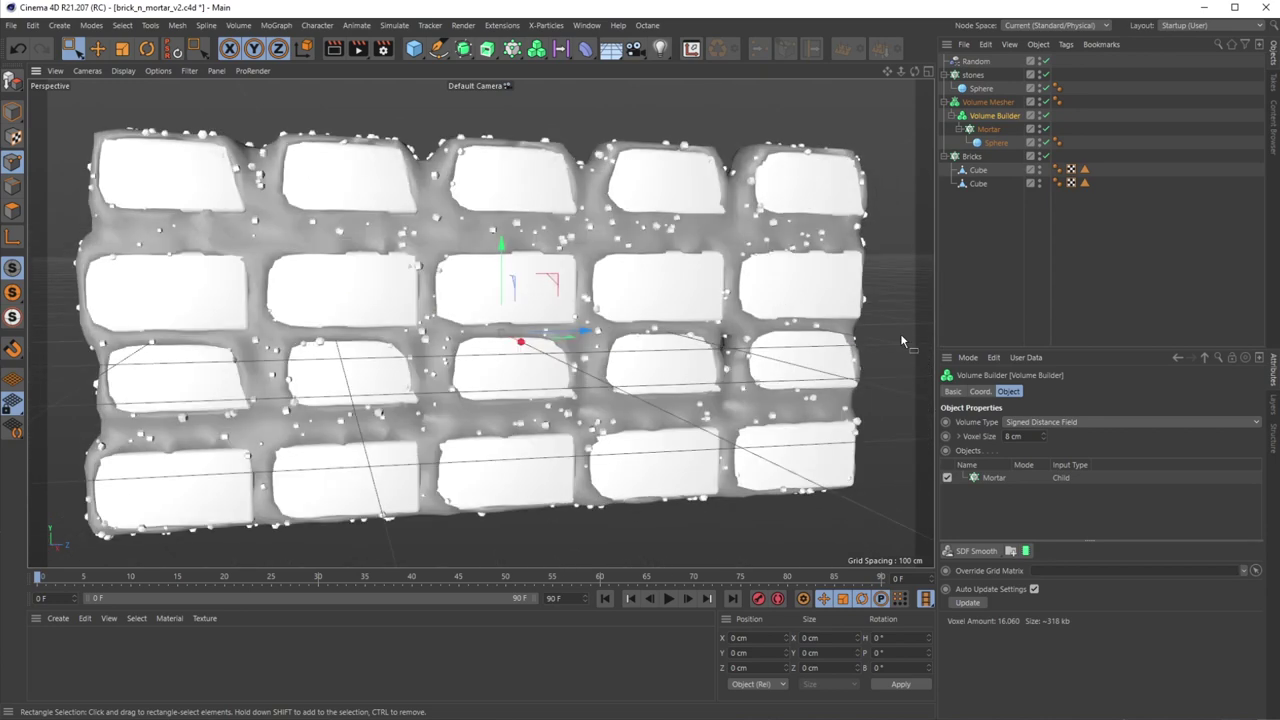
{"action": "left_click_drag", "start_coordinate": [1030, 437], "coordinate": [889, 417]}
{"action": "type", "text": "5"}
{"action": "key", "text": "Return"}
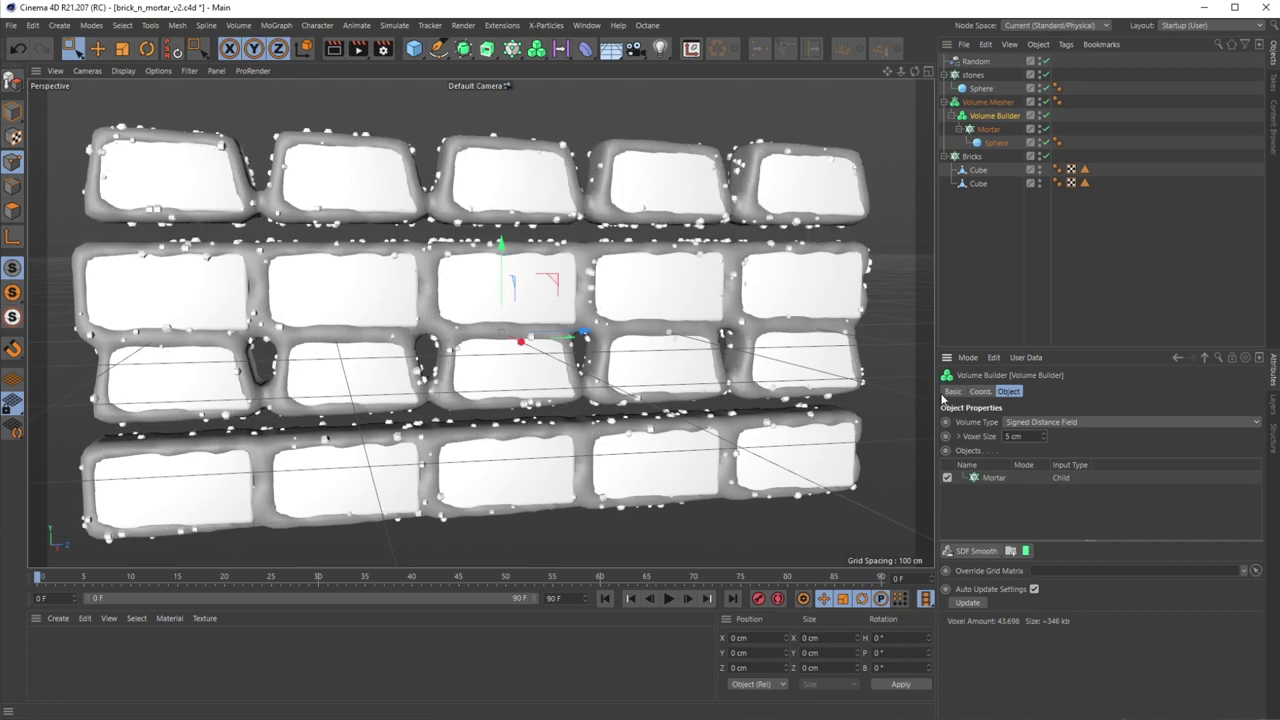
Tighten the Bricks cloner's grid spacing to 45 cm in Y and 90 cm in Z.
{"action": "left_click", "coordinate": [988, 102]}
{"action": "left_click", "coordinate": [971, 156]}
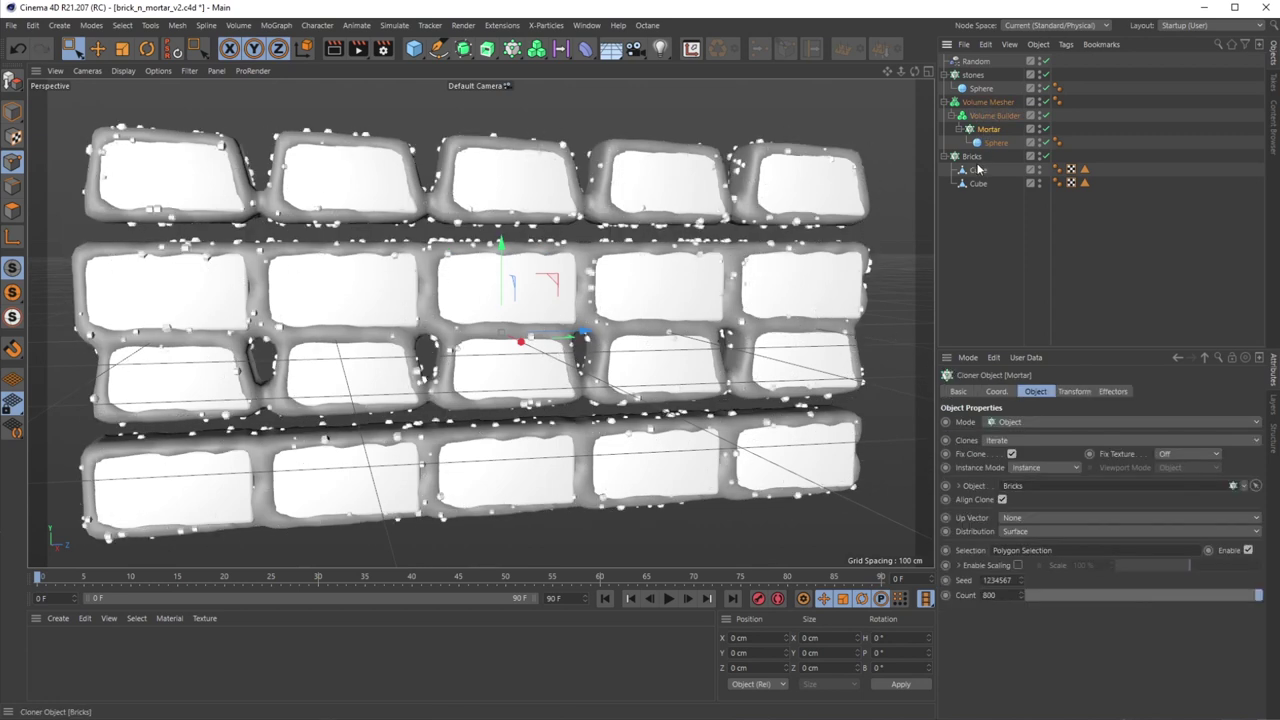
{"action": "left_click_drag", "start_coordinate": [1102, 522], "coordinate": [1018, 517]}
{"action": "type", "text": "90"}
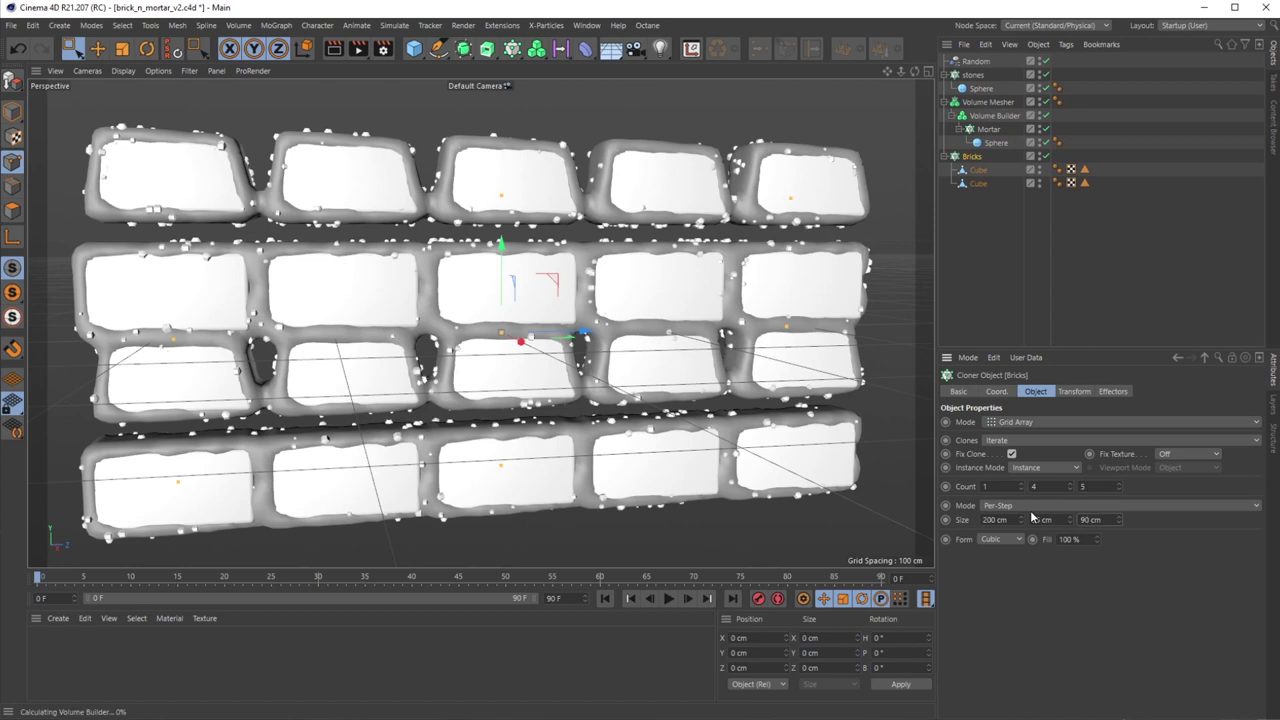
{"action": "double_click", "coordinate": [1036, 520]}
{"action": "type", "text": "45"}
{"action": "key", "text": "Return"}
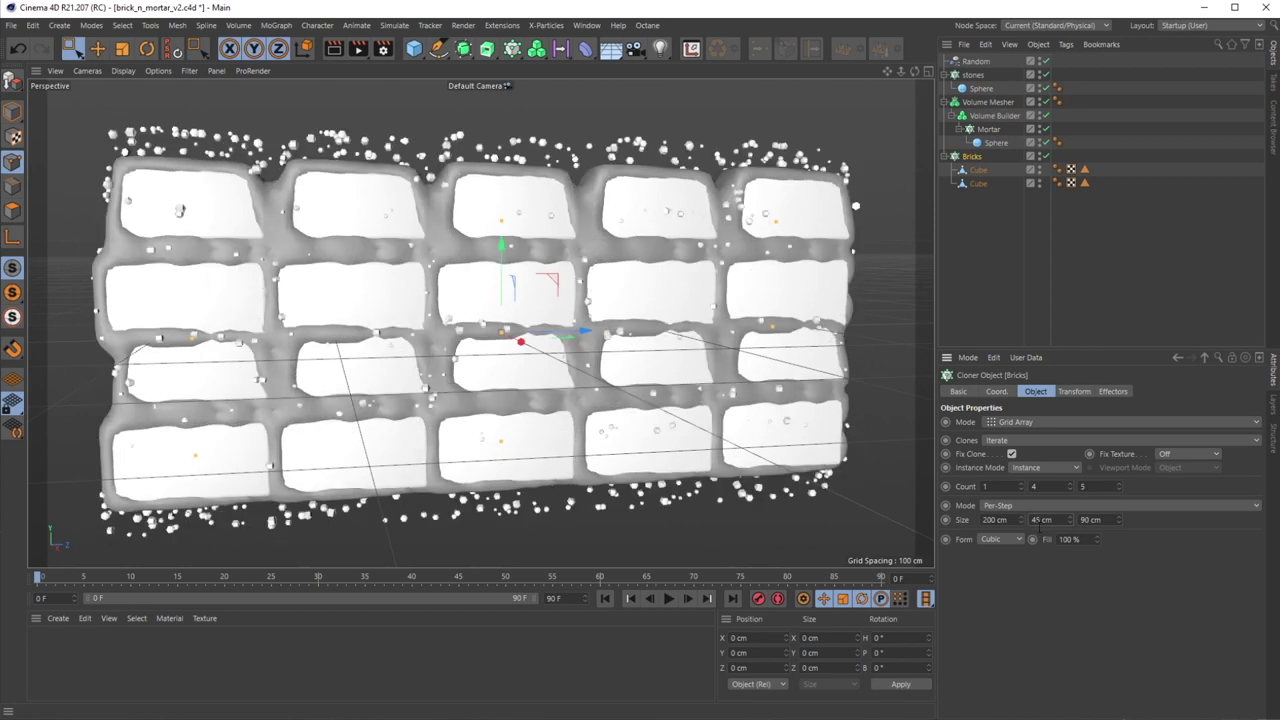
Set the Bricks cloner's vertical grid spacing to 50 cm.
{"action": "double_click", "coordinate": [1063, 521]}
{"action": "type", "text": "50"}
{"action": "key", "text": "Return"}
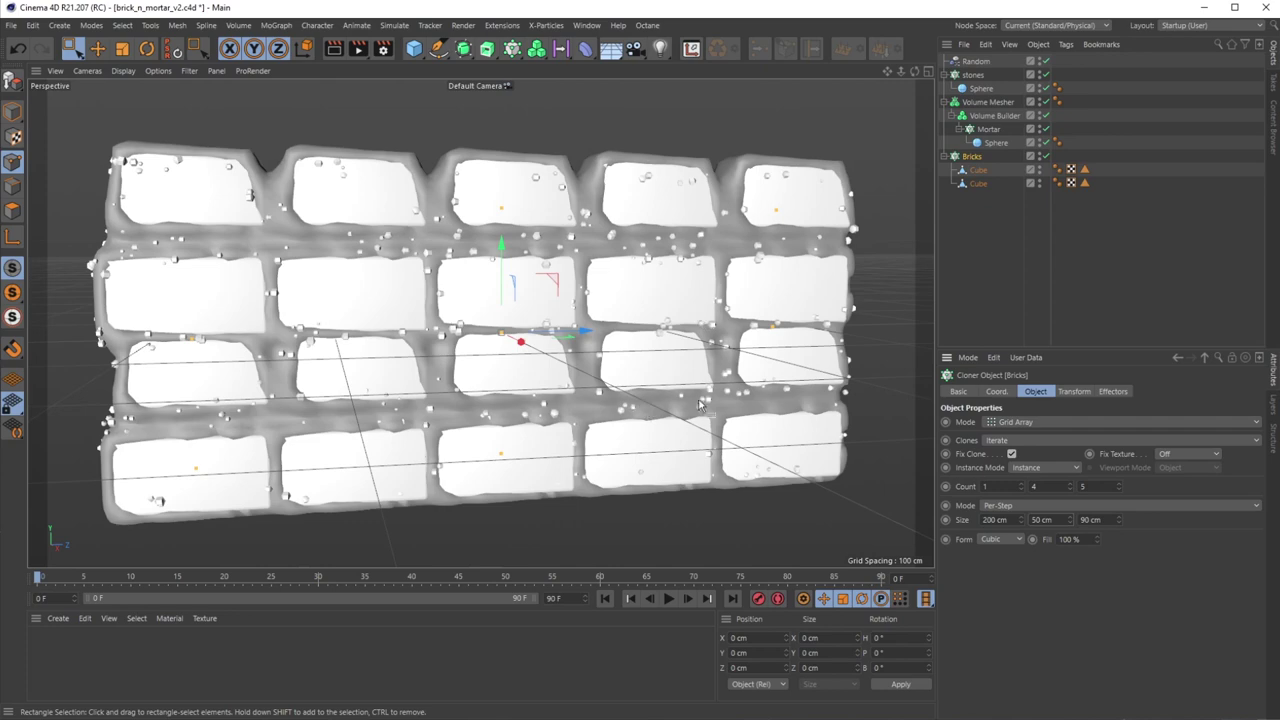
{"action": "left_click_drag", "start_coordinate": [525, 434], "coordinate": [552, 406], "text": "alt"}
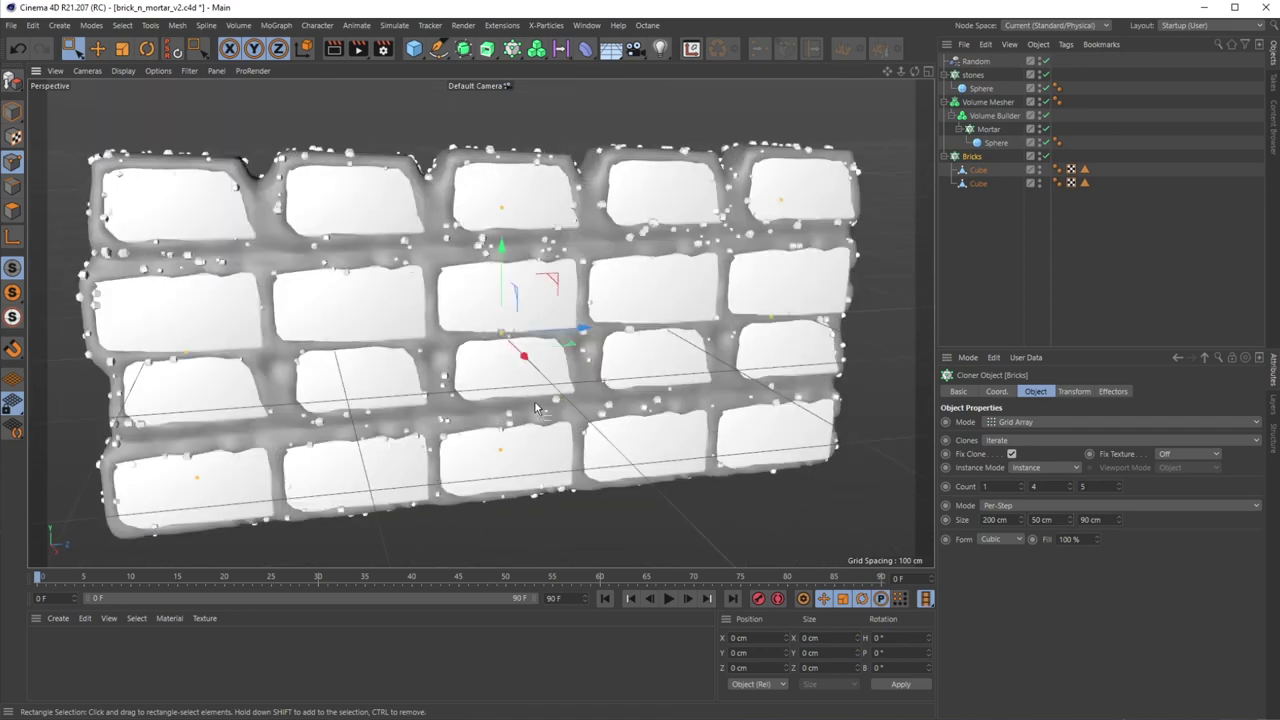
{"action": "left_click_drag", "start_coordinate": [460, 418], "coordinate": [550, 428], "text": "alt"}
Switch to the browser to compare the wall with the brickwork in the Instagram manhole render, and return to Cinema 4D.
{"action": "key", "text": "alt+Tab"}
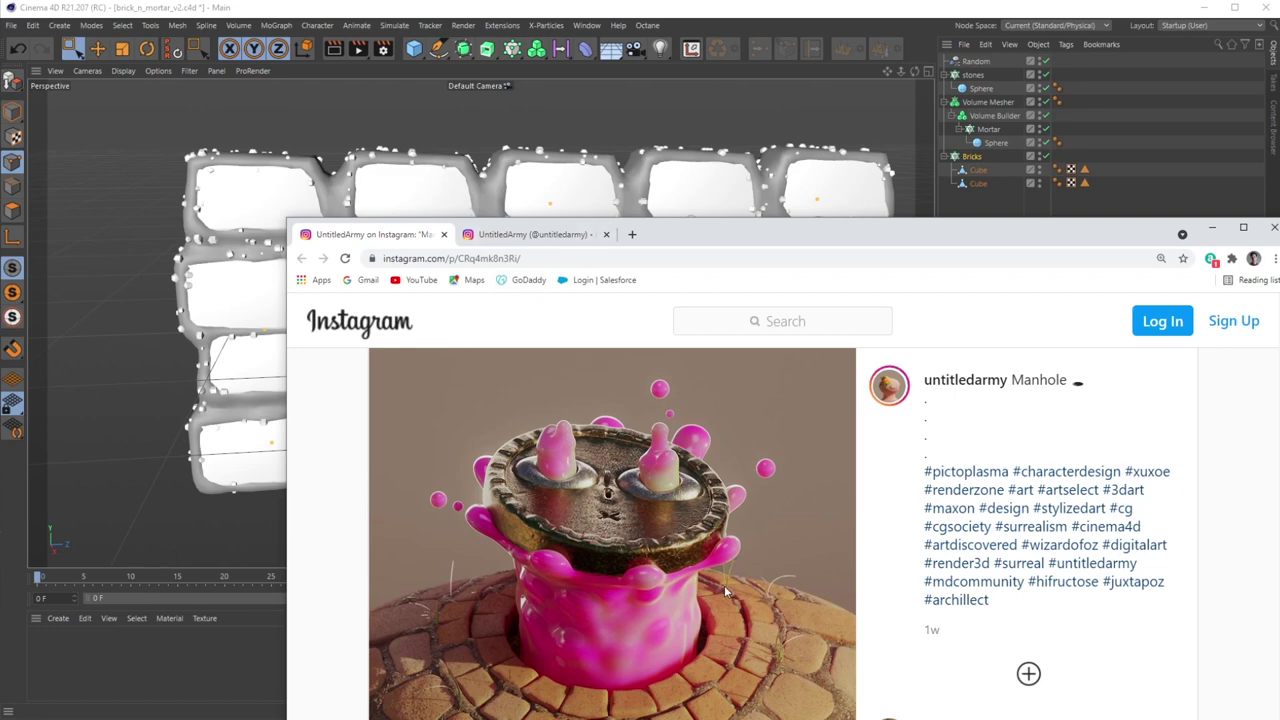
{"action": "left_click_drag", "start_coordinate": [824, 232], "coordinate": [741, 719]}
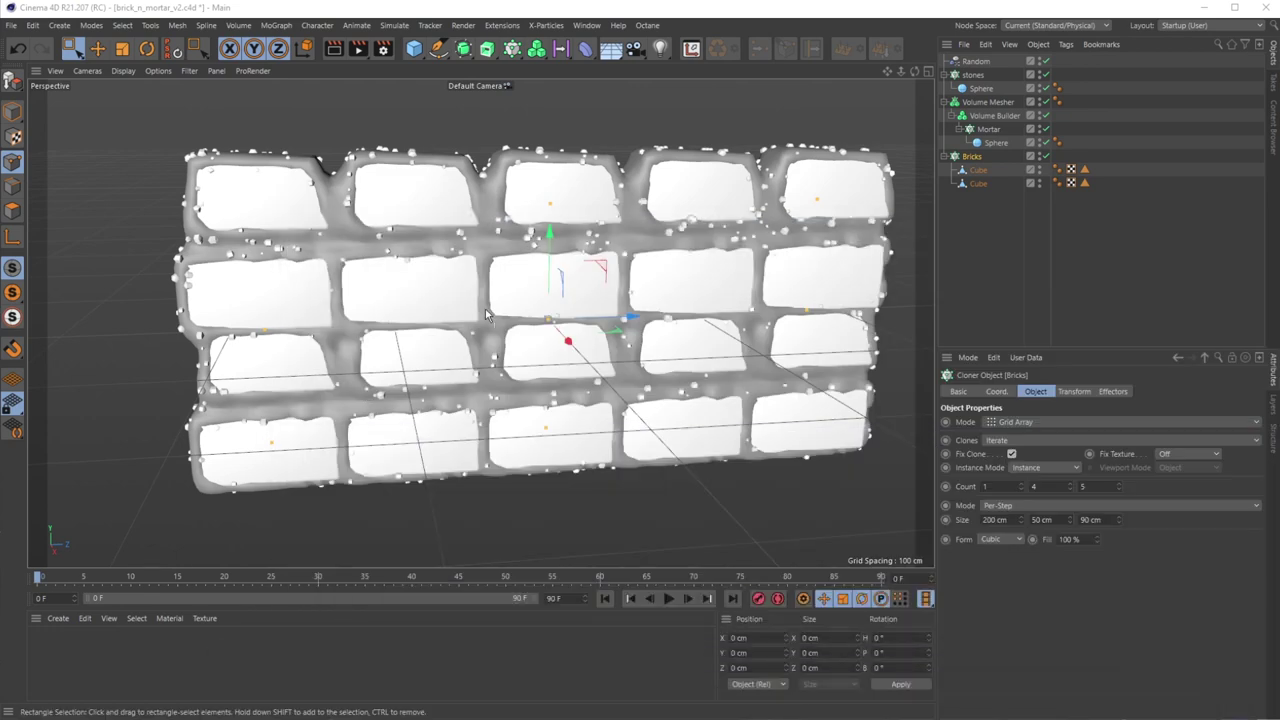
{"action": "left_click_drag", "start_coordinate": [646, 328], "coordinate": [677, 706], "text": "alt"}
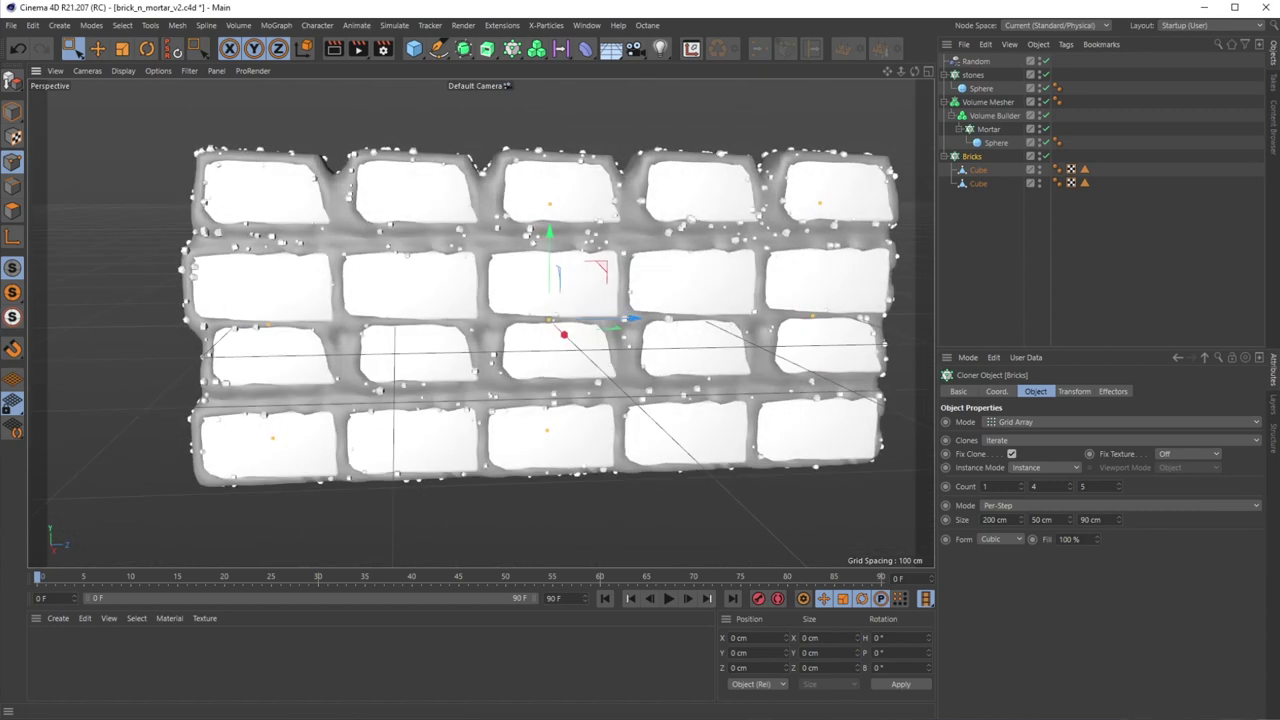
{"action": "key", "text": "alt+Tab"}
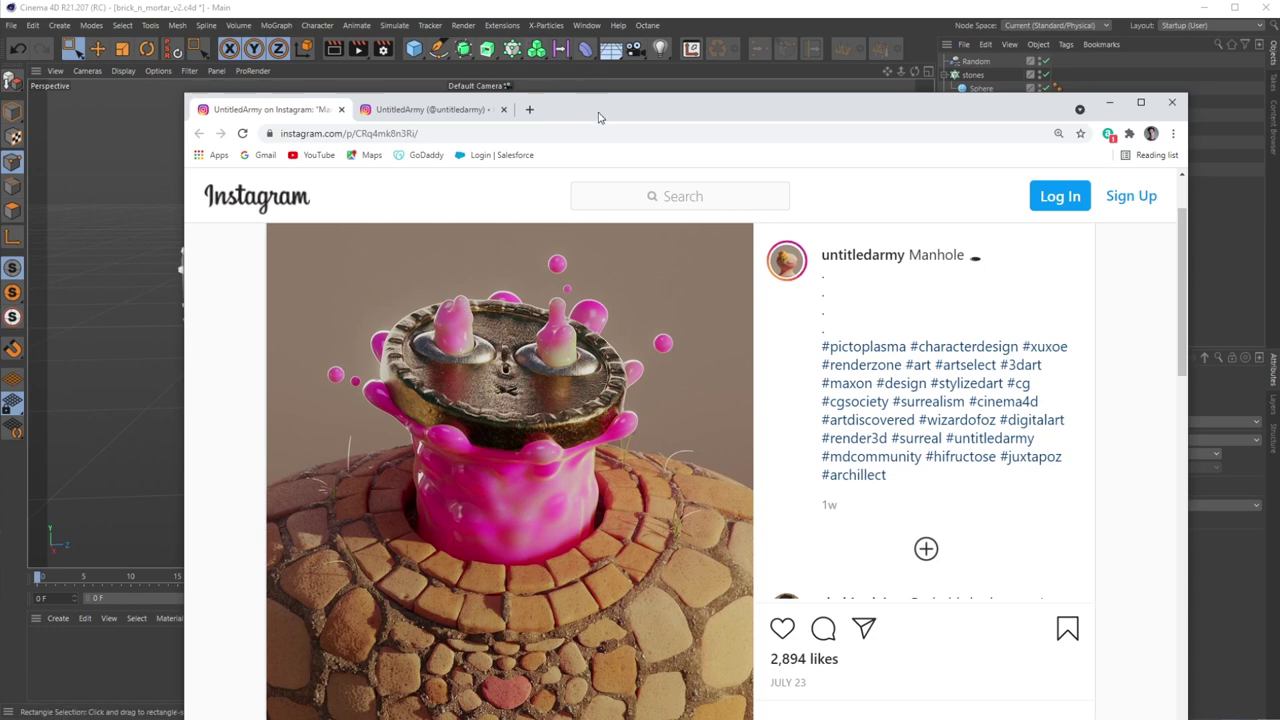
{"action": "key", "text": "alt+Tab"}
{"action": "left_click_drag", "start_coordinate": [661, 393], "coordinate": [609, 376], "text": "alt"}
{"action": "middle_click_drag", "start_coordinate": [609, 378], "coordinate": [631, 355], "text": "alt"}
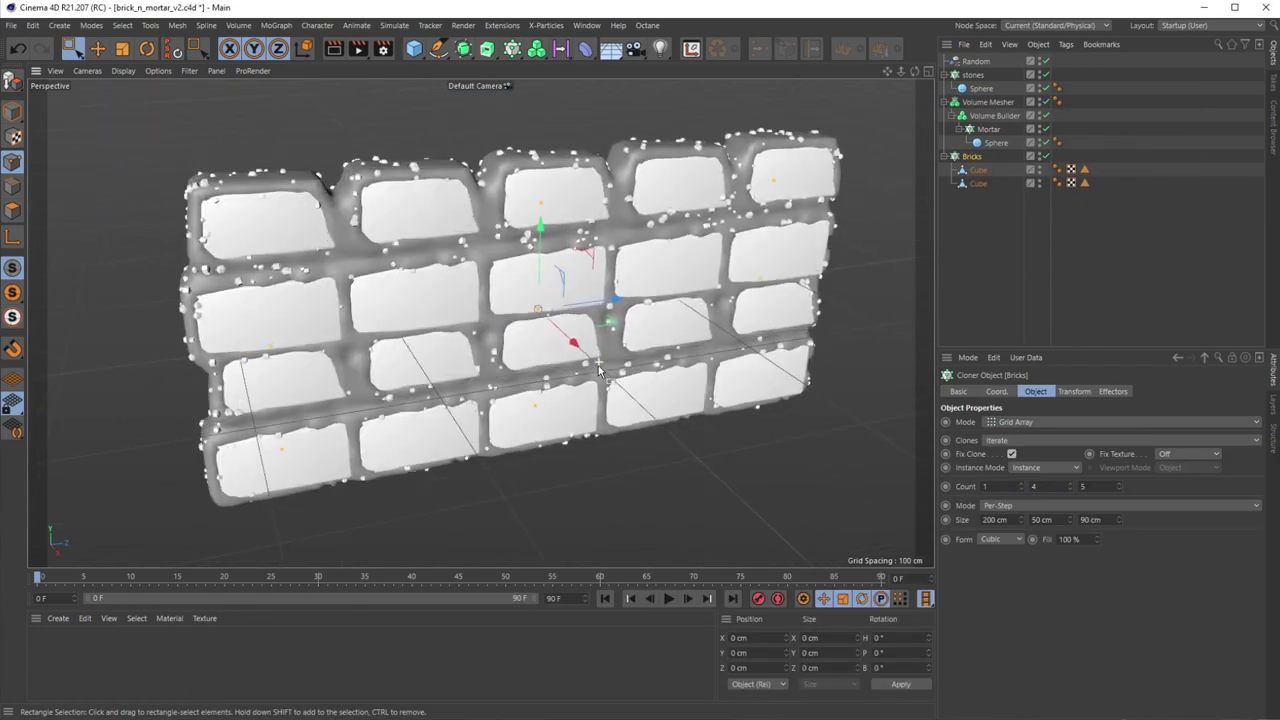
Add a Plain effector to the Mortar cloner and set its transform space to Effector.
{"action": "left_click", "coordinate": [1094, 220]}
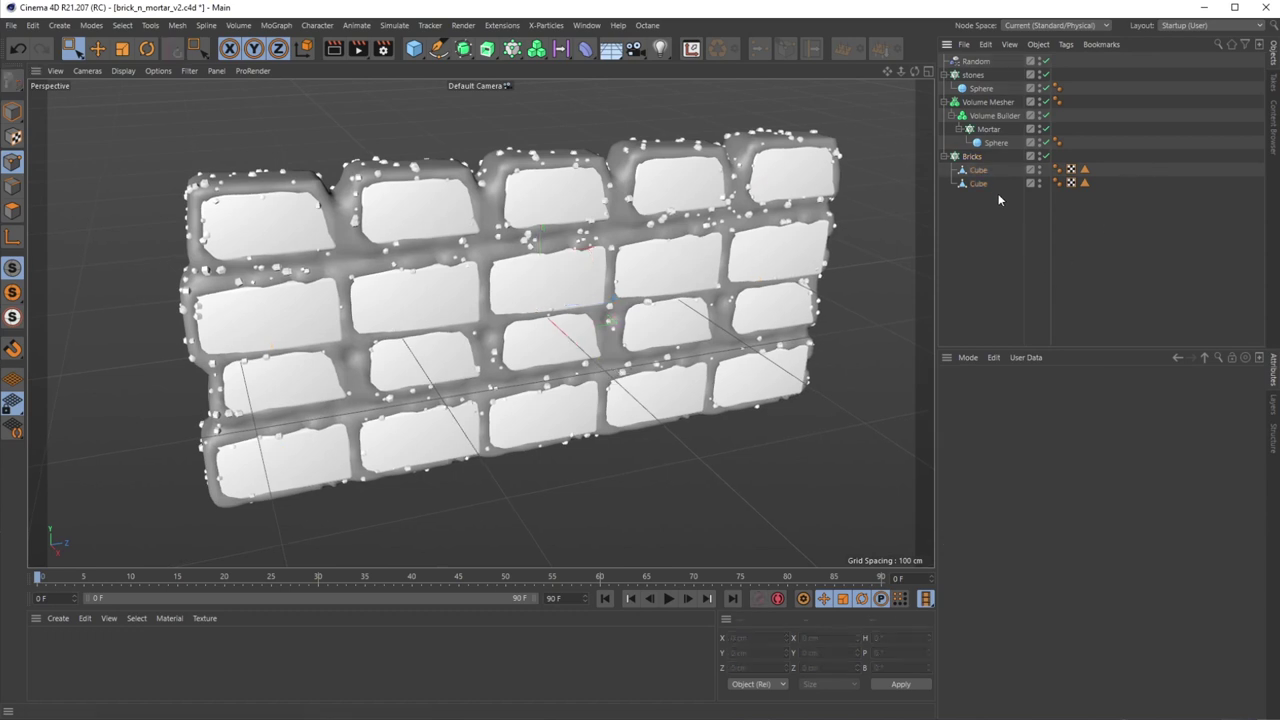
{"action": "left_click", "coordinate": [987, 132]}
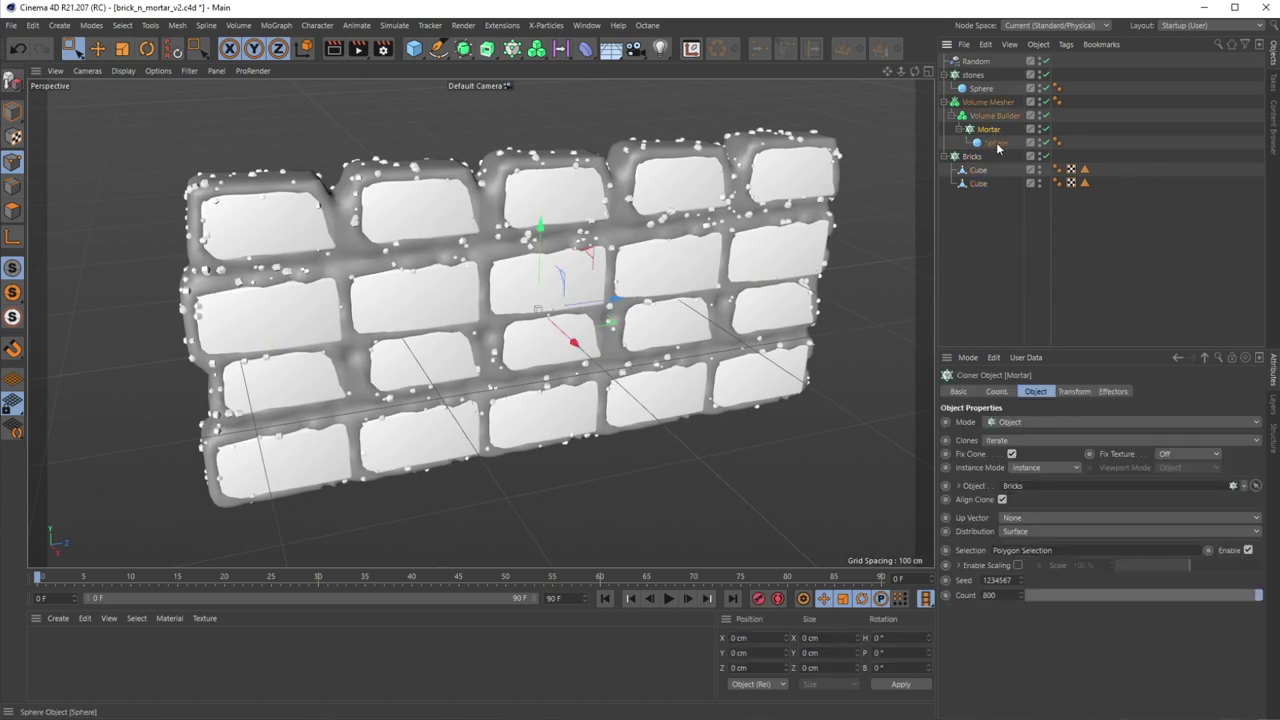
{"action": "left_click", "coordinate": [294, 26]}
{"action": "mouse_move", "coordinate": [298, 49]}
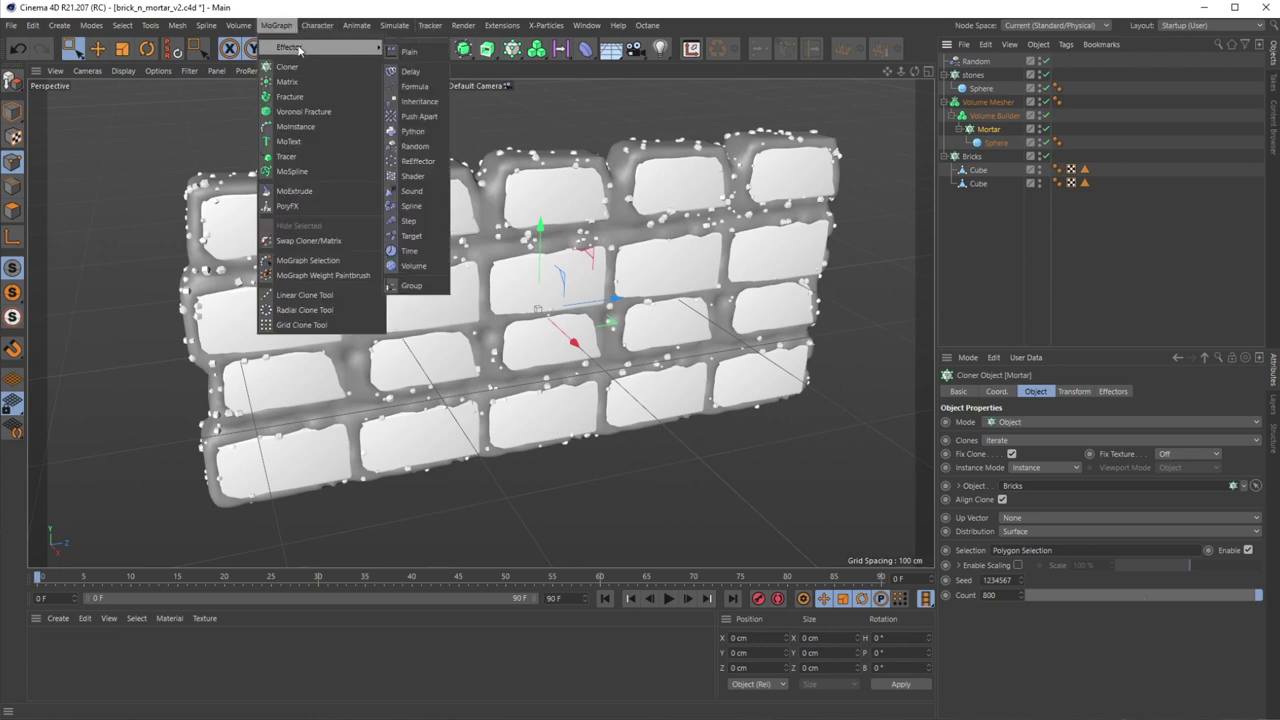
{"action": "left_click", "coordinate": [408, 54]}
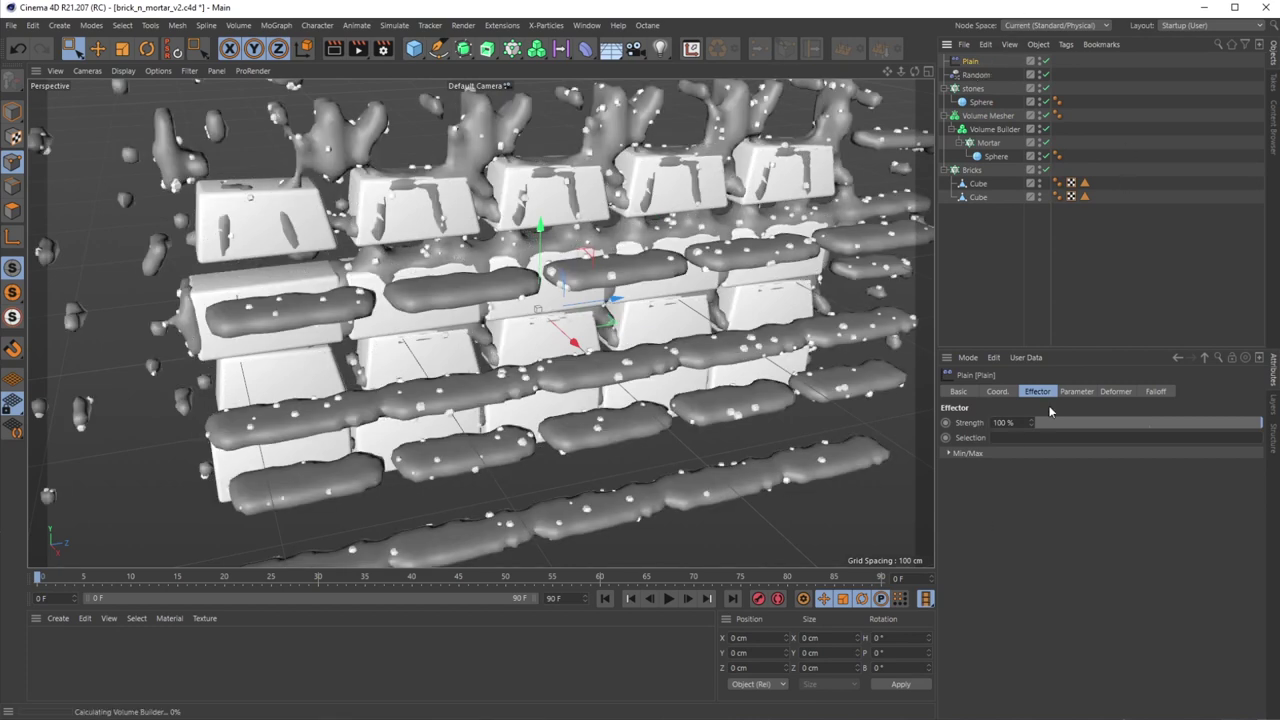
{"action": "left_click", "coordinate": [1075, 392]}
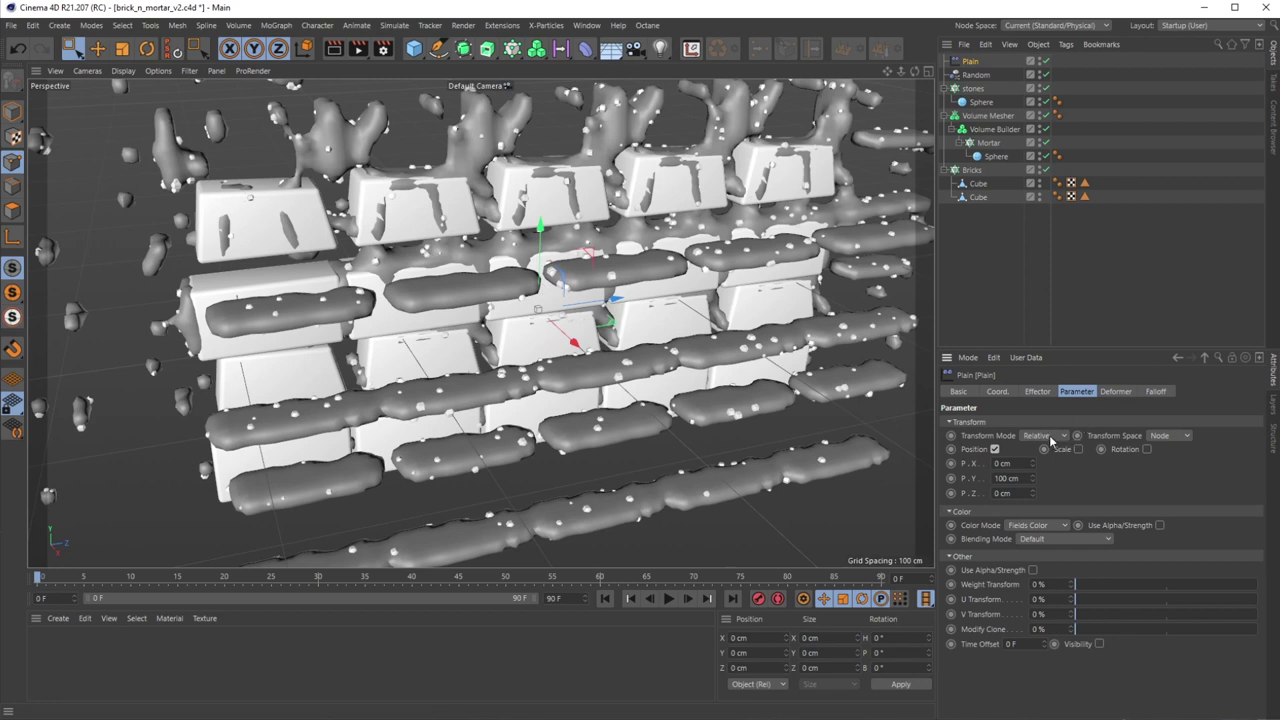
{"action": "left_click", "coordinate": [1169, 437]}
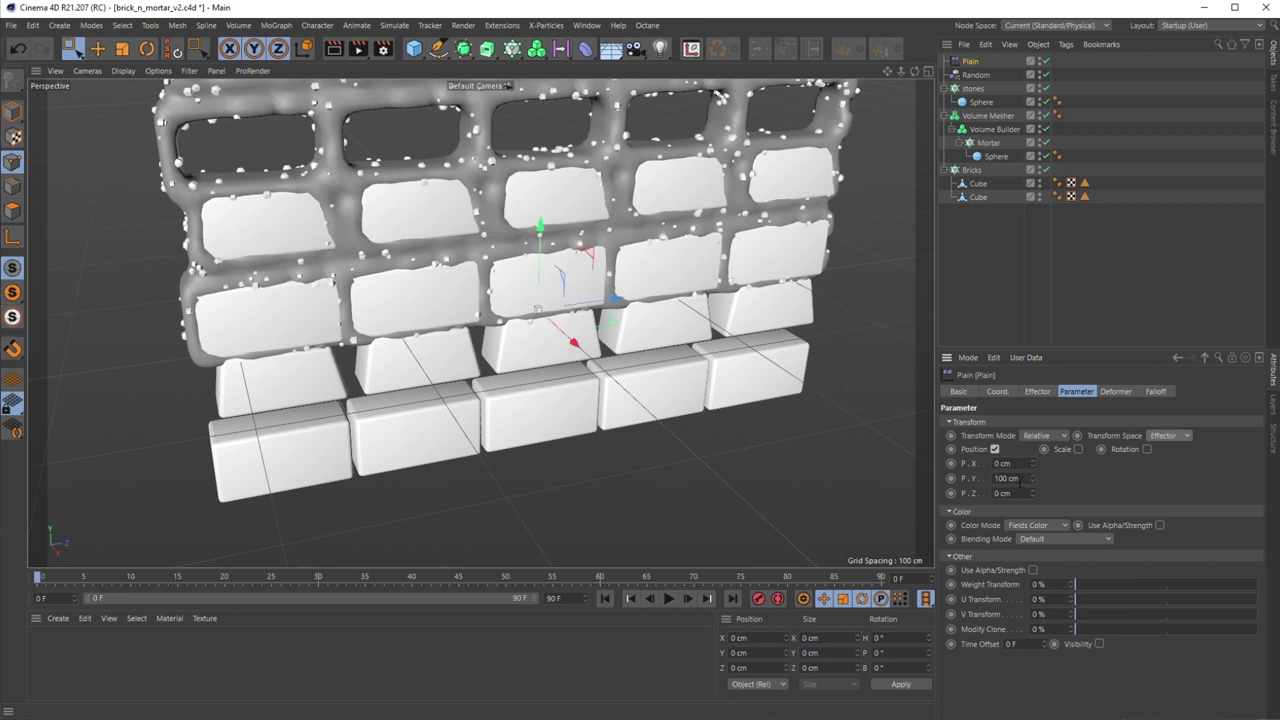
Set the Plain effector's position offset to 0 cm in Y and, after trying 50 cm, 10 cm in X.
{"action": "left_click_drag", "start_coordinate": [1026, 477], "coordinate": [957, 474]}
{"action": "type", "text": "0"}
{"action": "key", "text": "Return"}
{"action": "left_click", "coordinate": [1010, 463]}
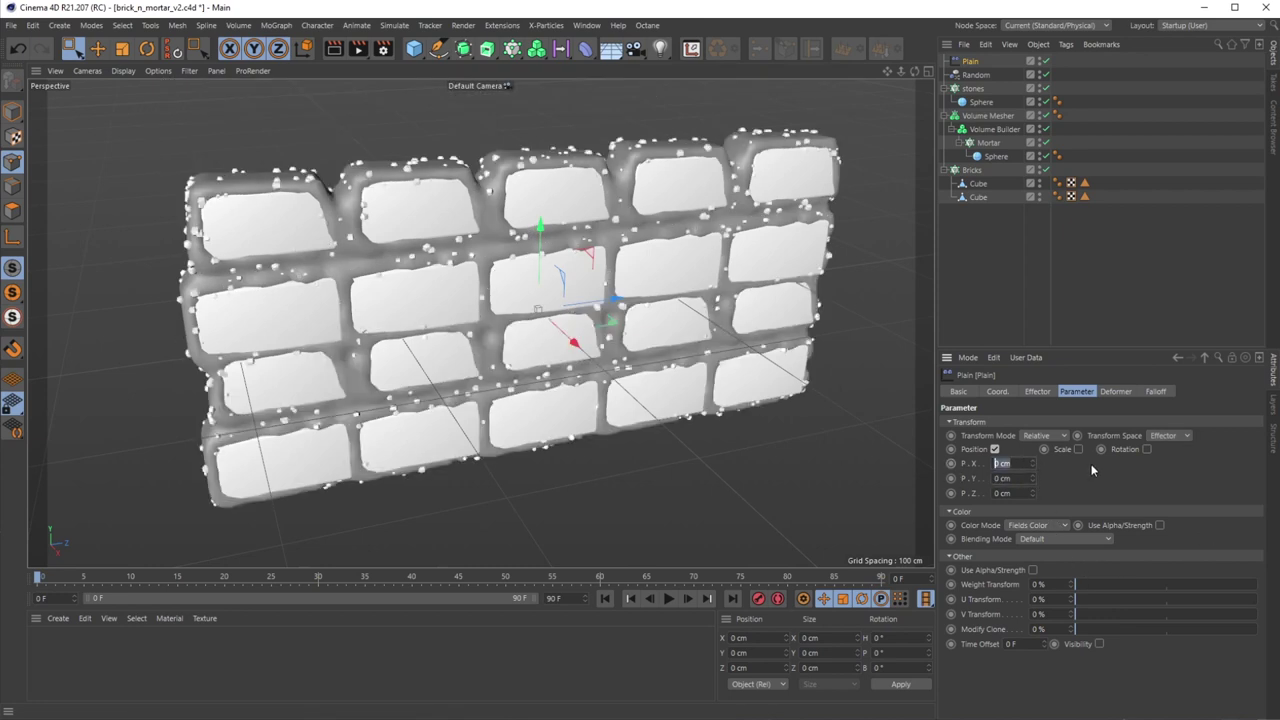
{"action": "type", "text": "50"}
{"action": "key", "text": "Return"}
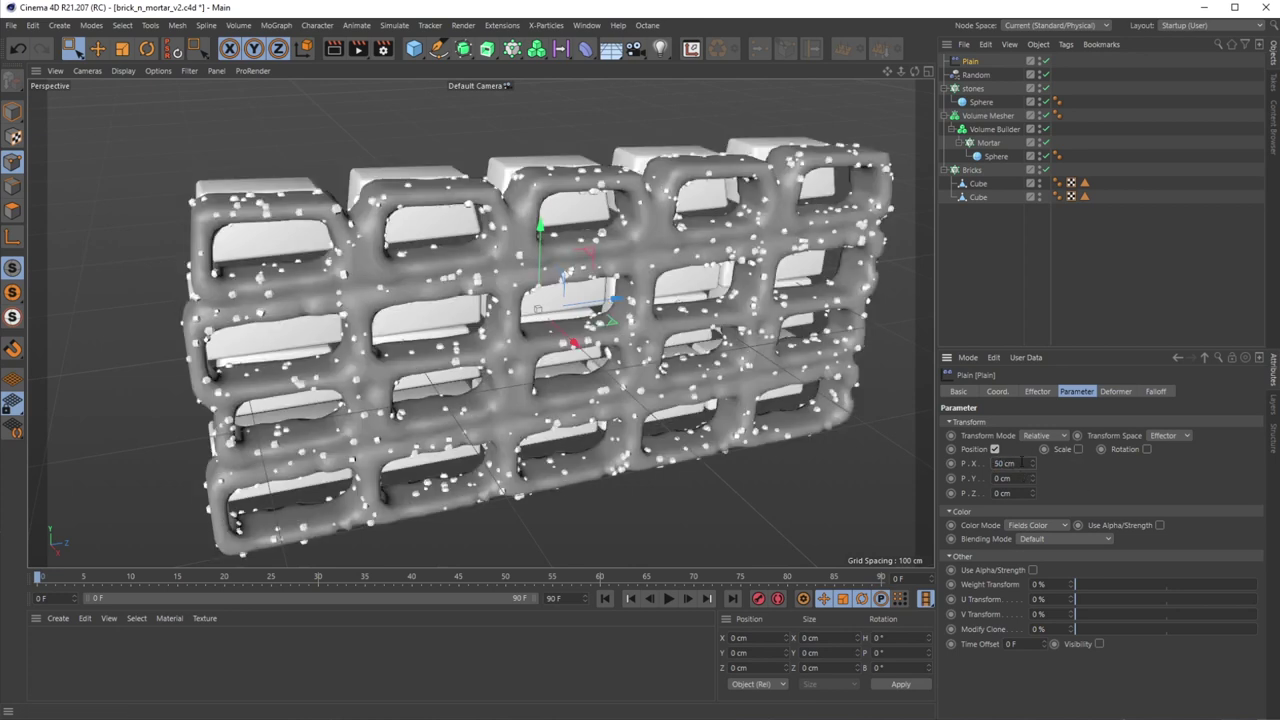
{"action": "type", "text": "10"}
{"action": "key", "text": "Return"}
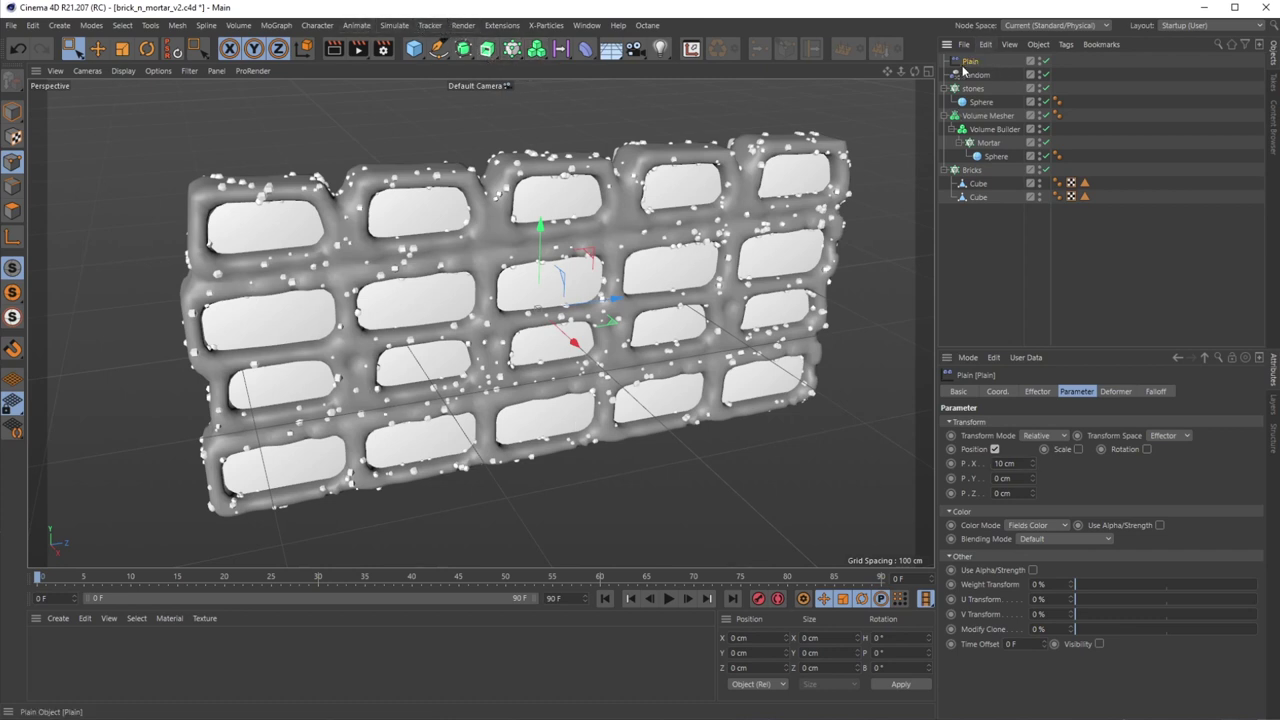
Add a Spherical Field to the Plain effector's falloff.
{"action": "left_click", "coordinate": [1156, 392]}
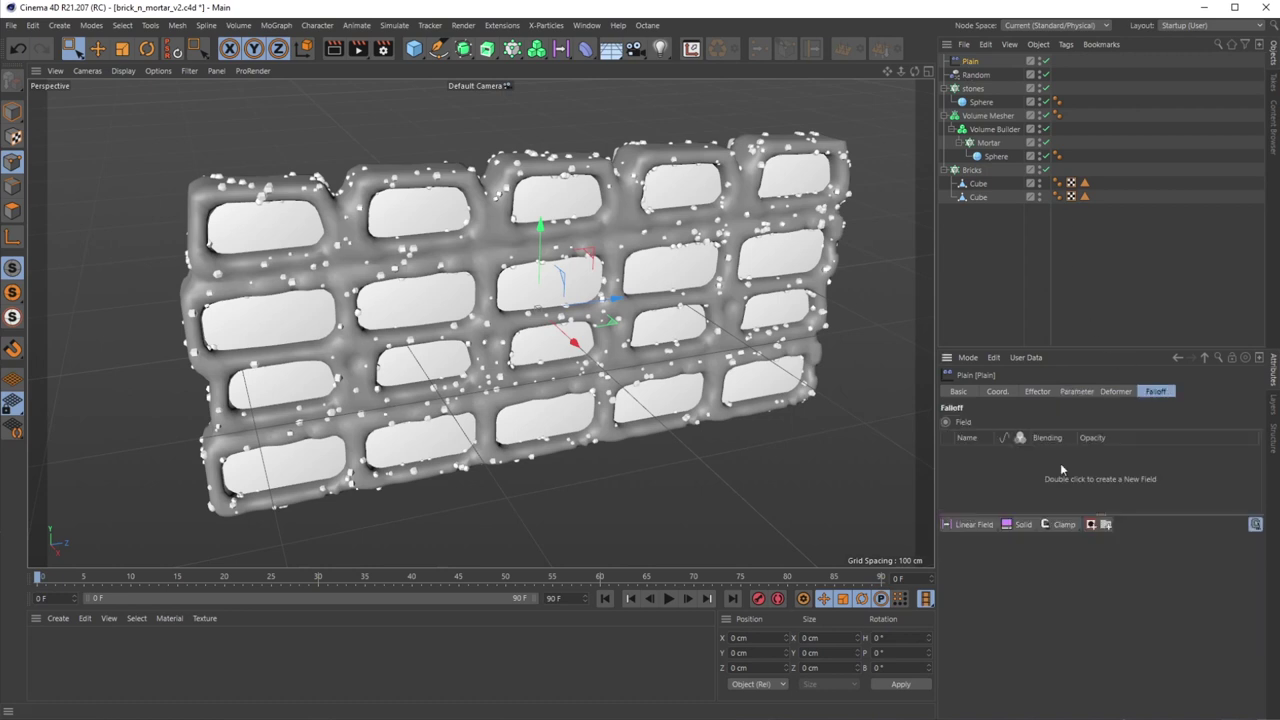
{"action": "left_click", "coordinate": [976, 532]}
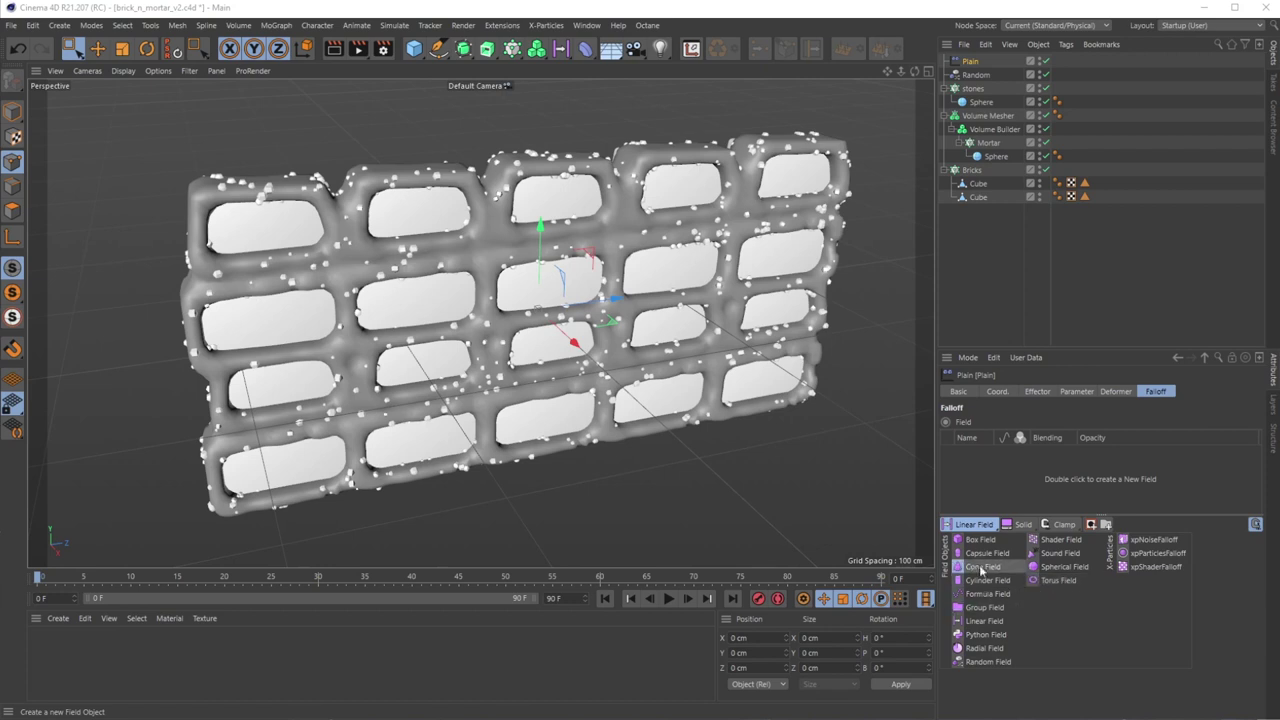
{"action": "left_click", "coordinate": [1062, 567]}
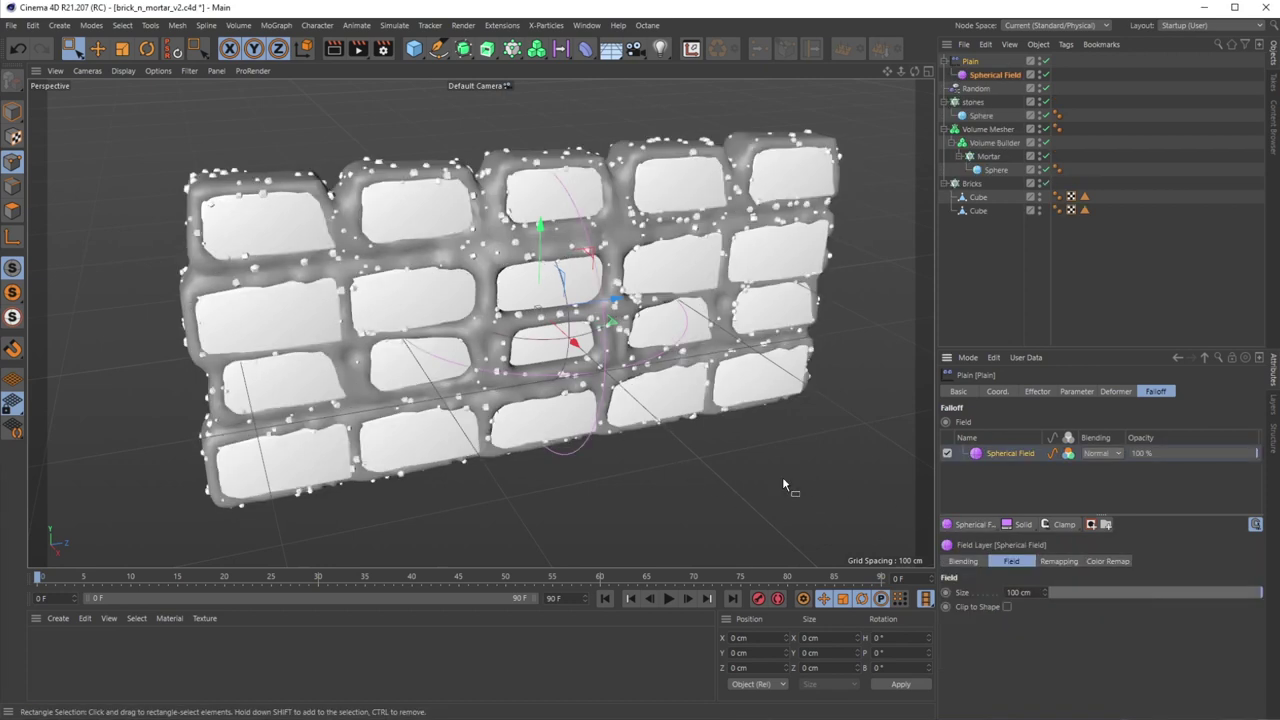
{"action": "left_click_drag", "start_coordinate": [596, 405], "coordinate": [535, 362], "text": "alt"}
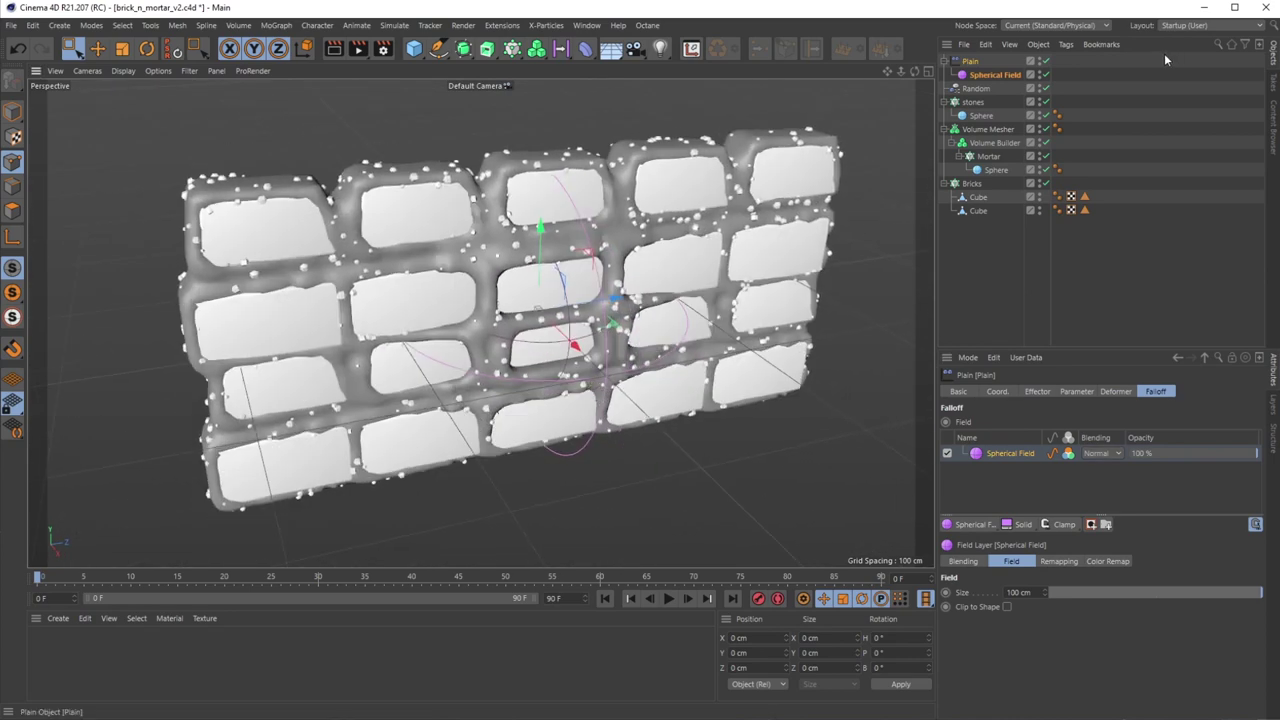
Set the Plain effector's X position offset to 1 cm and clear the object selection.
{"action": "left_click", "coordinate": [970, 62]}
{"action": "left_click", "coordinate": [1046, 393]}
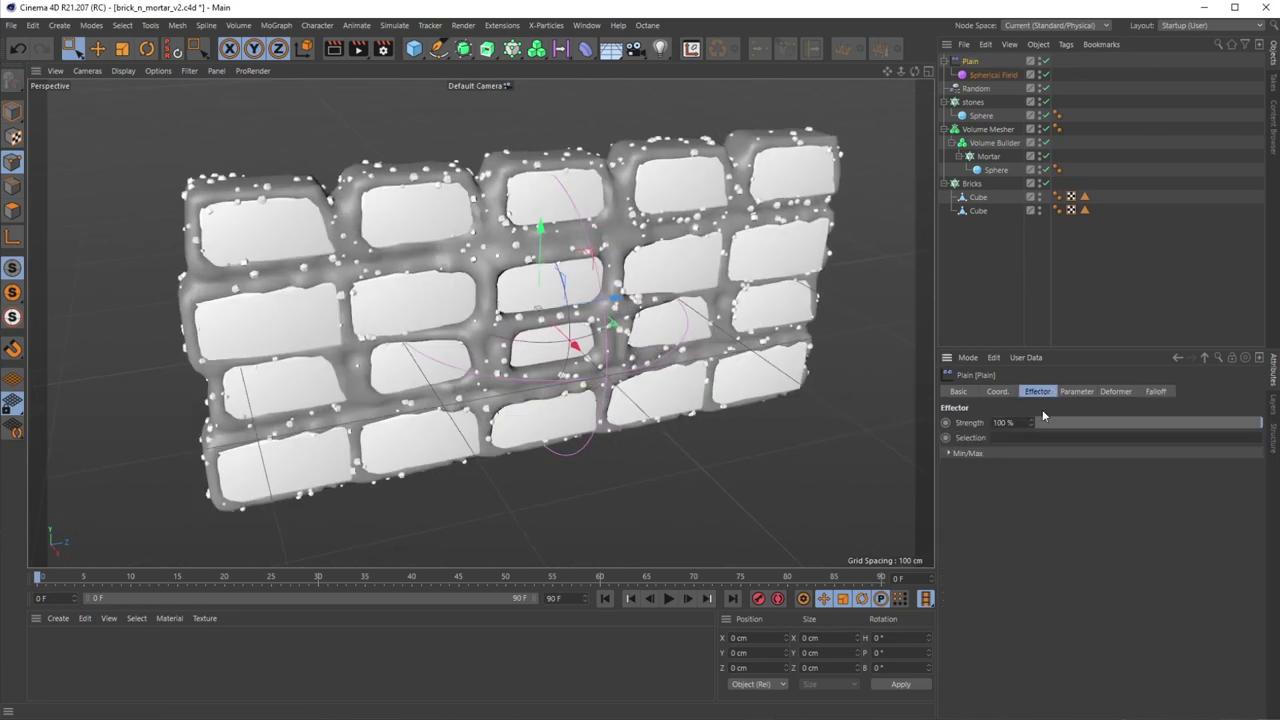
{"action": "left_click", "coordinate": [1072, 390]}
{"action": "left_click", "coordinate": [1000, 463]}
{"action": "type", "text": "1"}
{"action": "key", "text": "Return"}
{"action": "left_click", "coordinate": [1021, 240]}
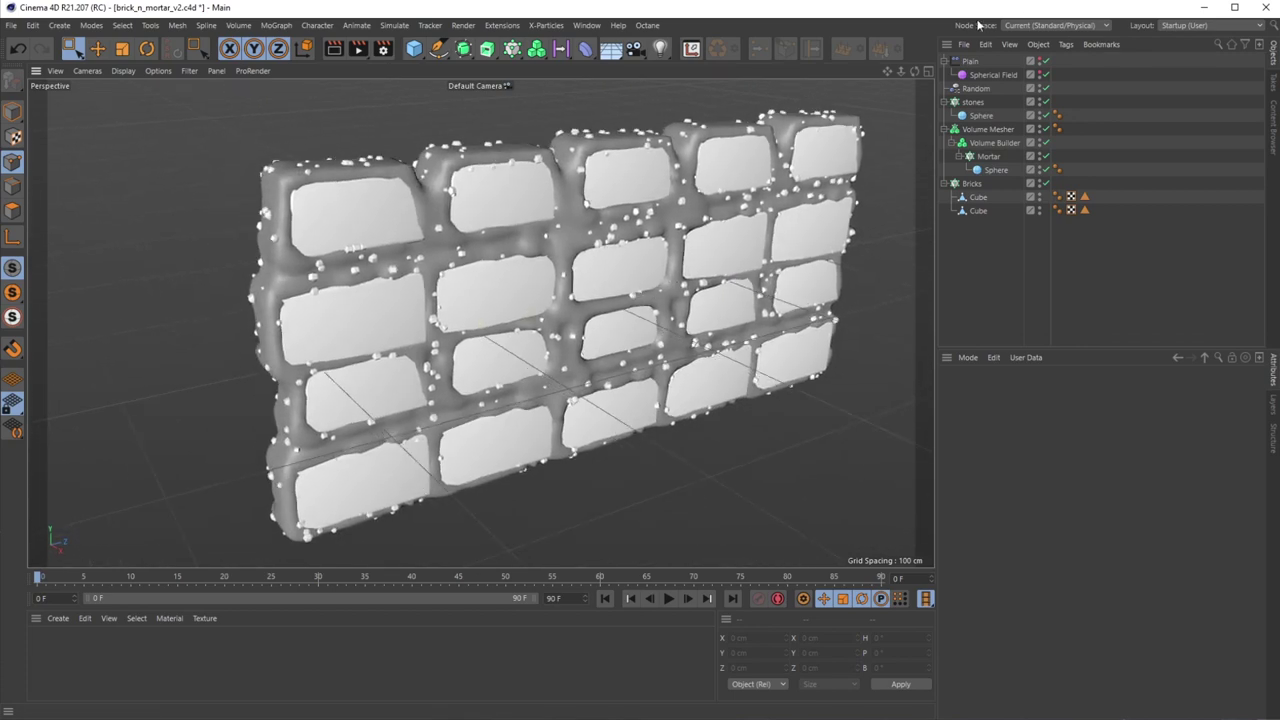
Examine the wall, switch to the browser to study the heart-shaped stone in the Instagram manhole render, and return to Cinema 4D.
{"action": "left_click_drag", "start_coordinate": [585, 355], "coordinate": [557, 340], "text": "alt"}
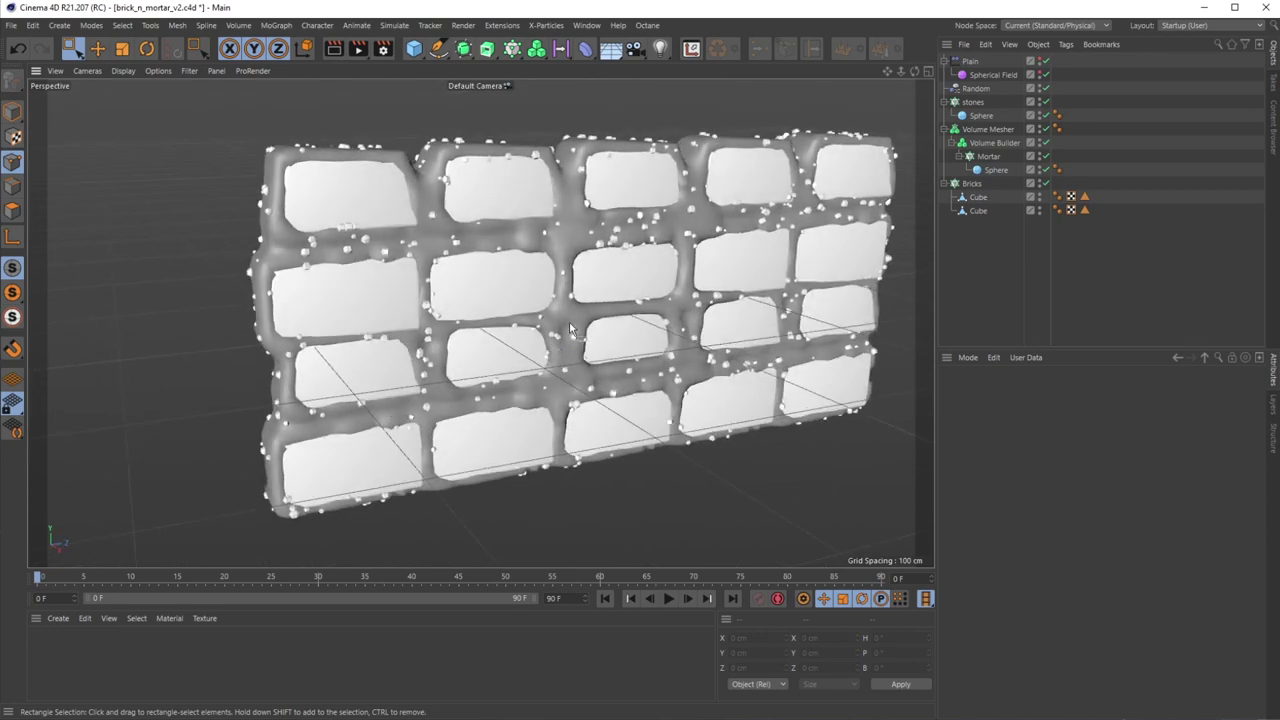
{"action": "left_click_drag", "start_coordinate": [690, 343], "coordinate": [603, 644], "text": "alt"}
{"action": "left_click_drag", "start_coordinate": [646, 719], "coordinate": [630, 54]}
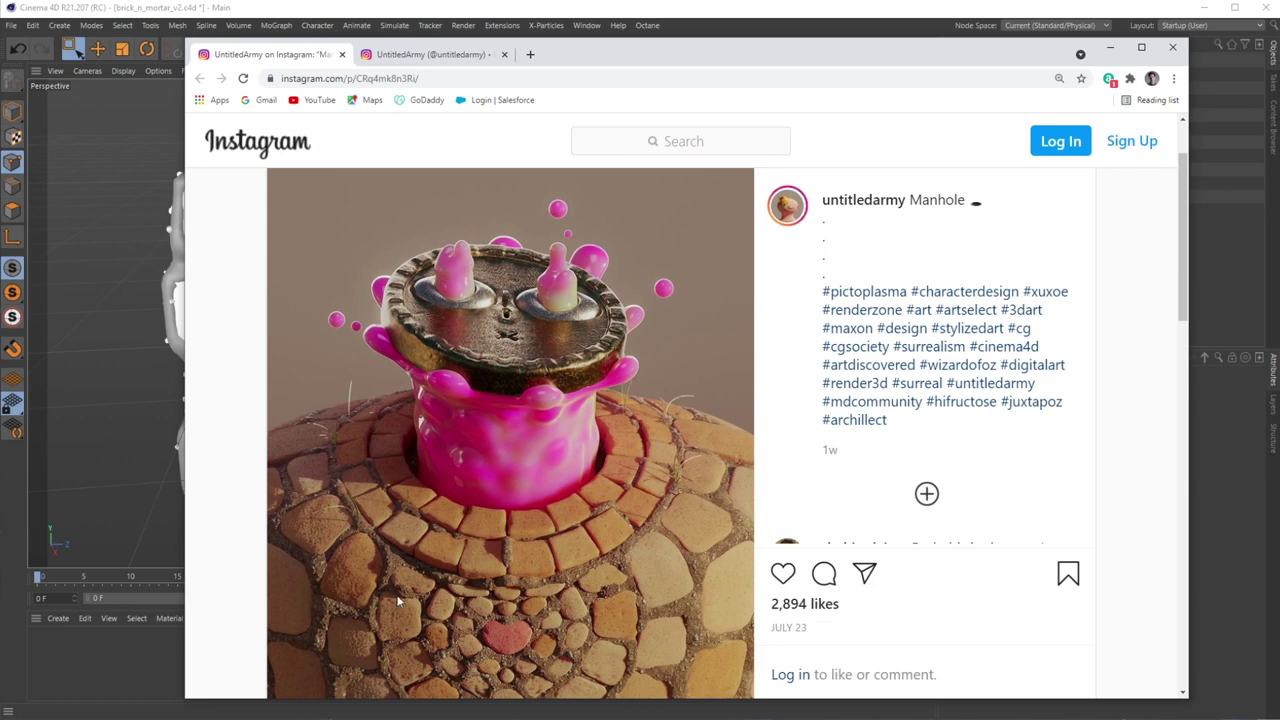
{"action": "left_click", "coordinate": [590, 14]}
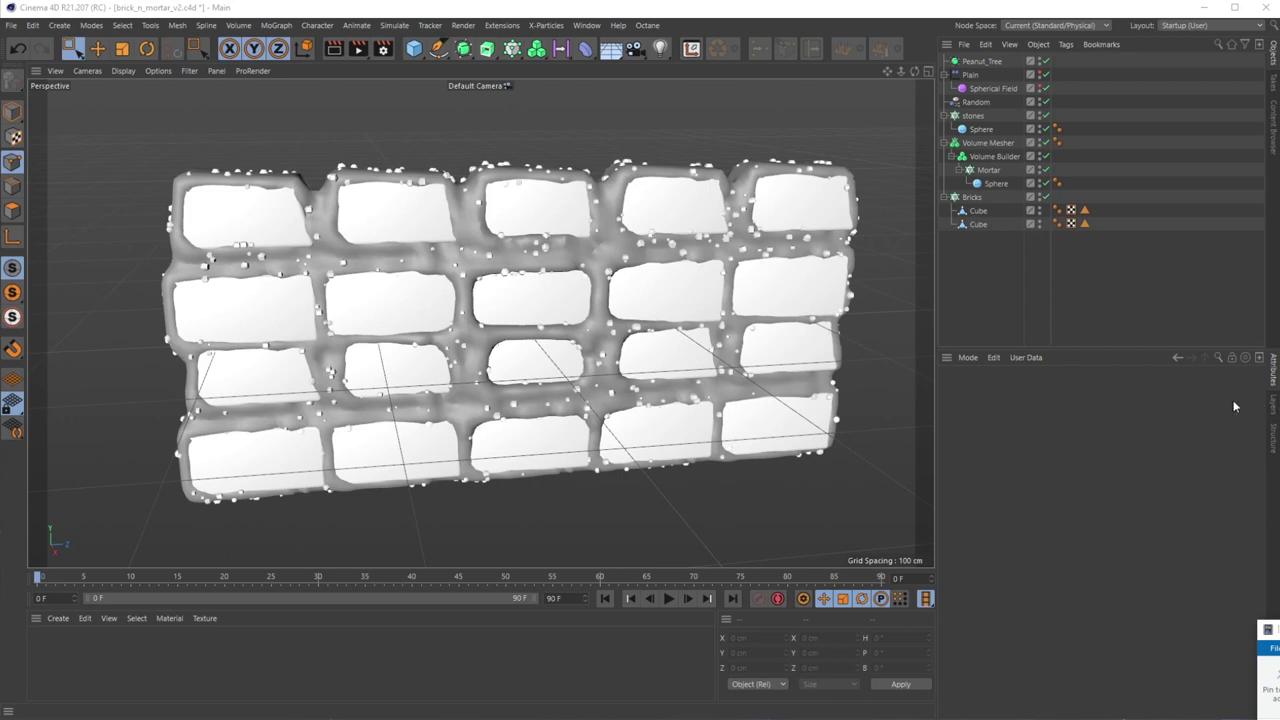
Disable the cloners, mesher and effectors, duplicate the second brick inside the Bricks cloner, and show only the copy.
{"action": "left_click", "coordinate": [978, 225]}
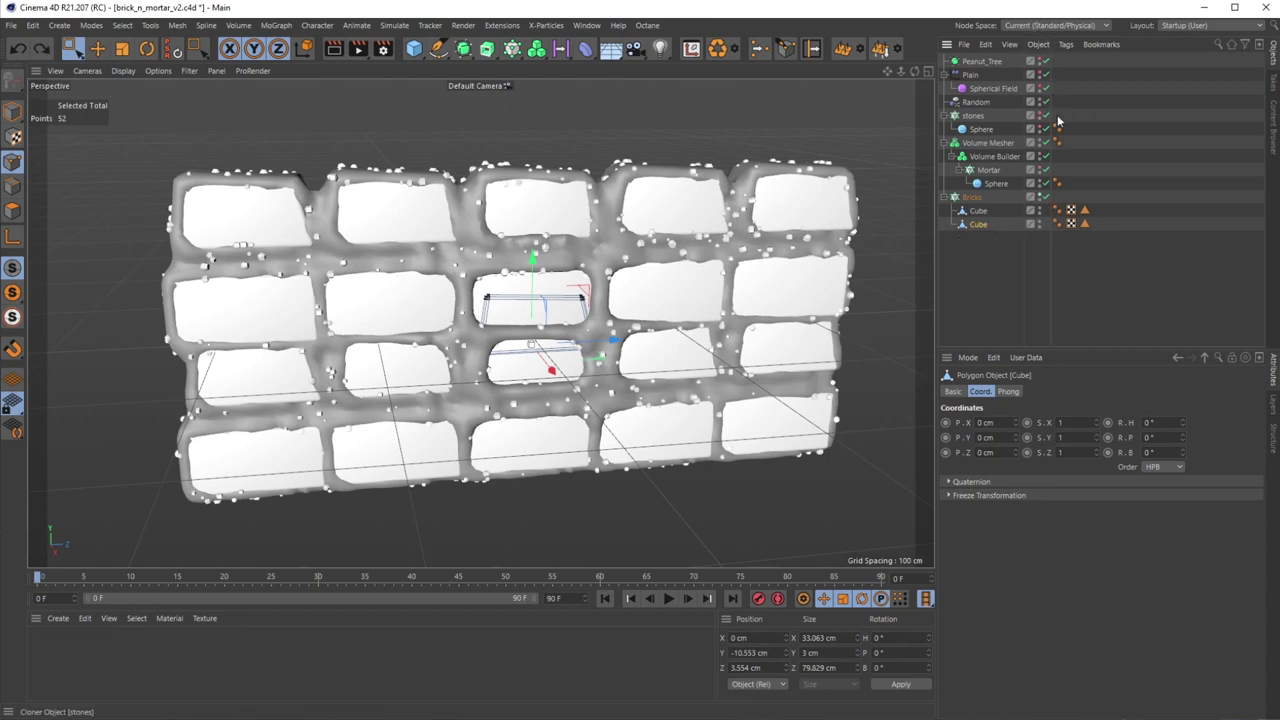
{"action": "left_click", "coordinate": [1045, 197]}
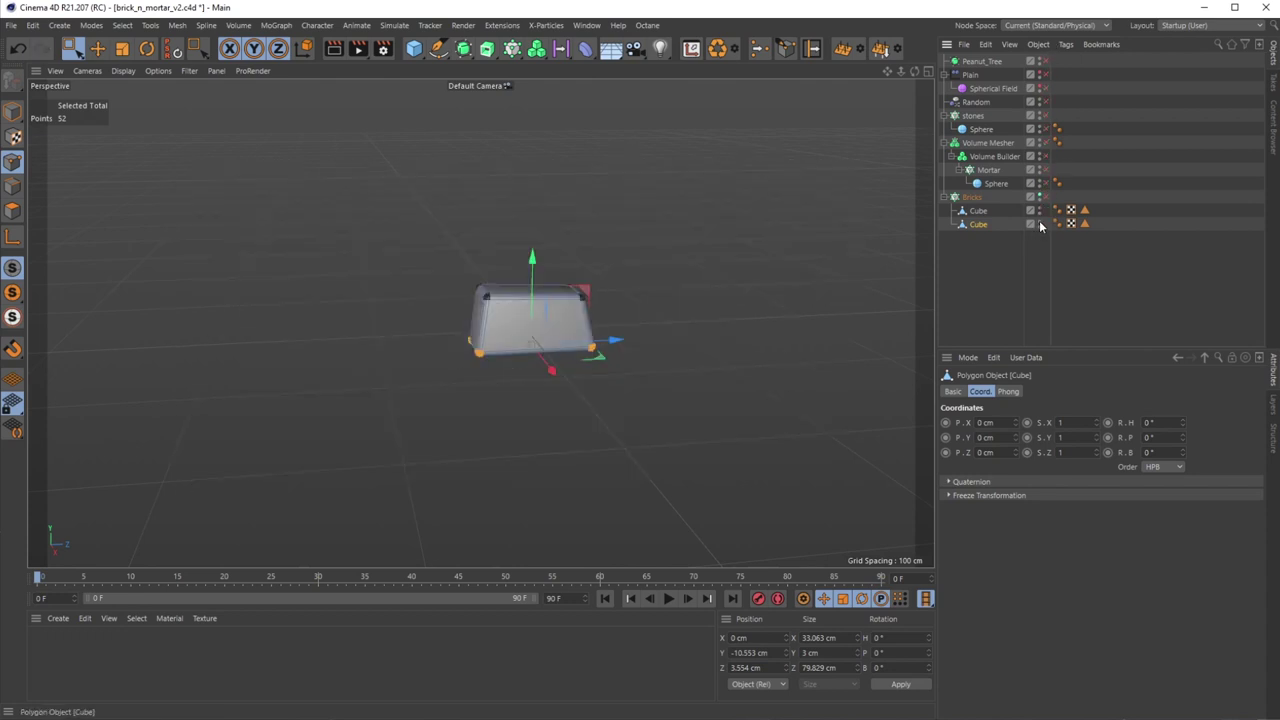
{"action": "left_click", "coordinate": [1040, 224]}
{"action": "left_click_drag", "start_coordinate": [980, 234], "coordinate": [982, 240], "text": "ctrl"}
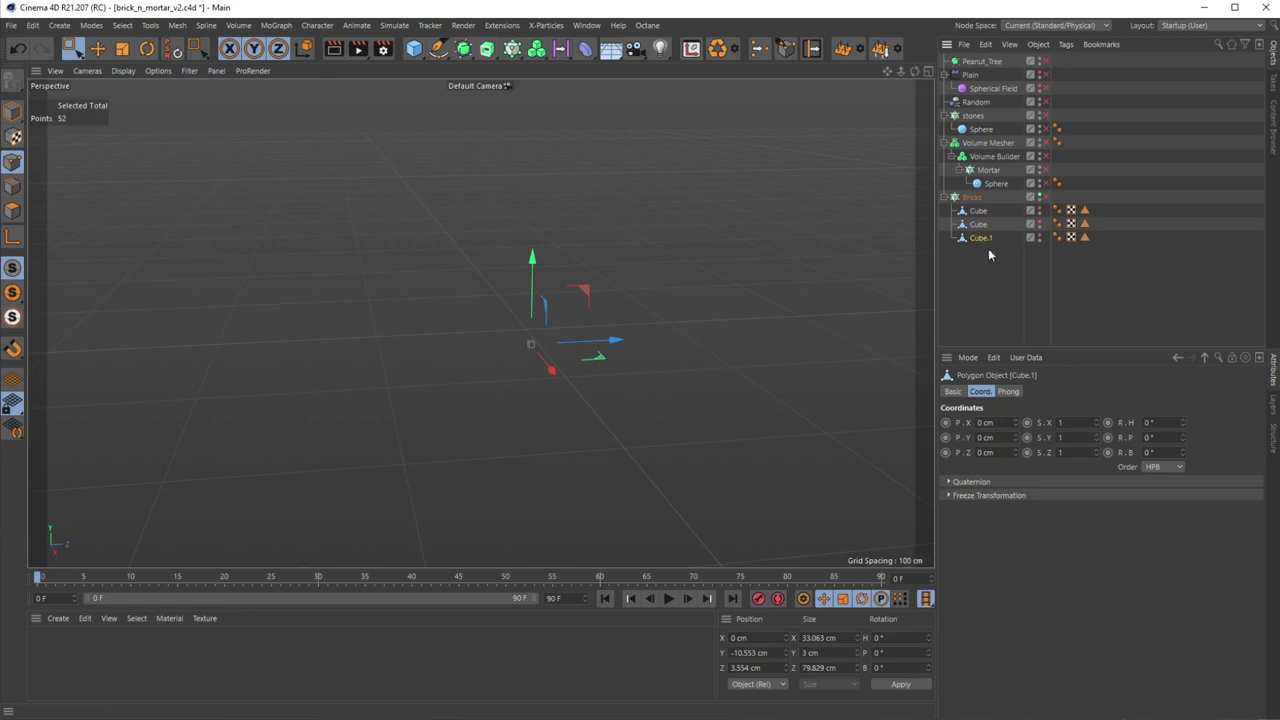
{"action": "left_click", "coordinate": [1040, 238]}
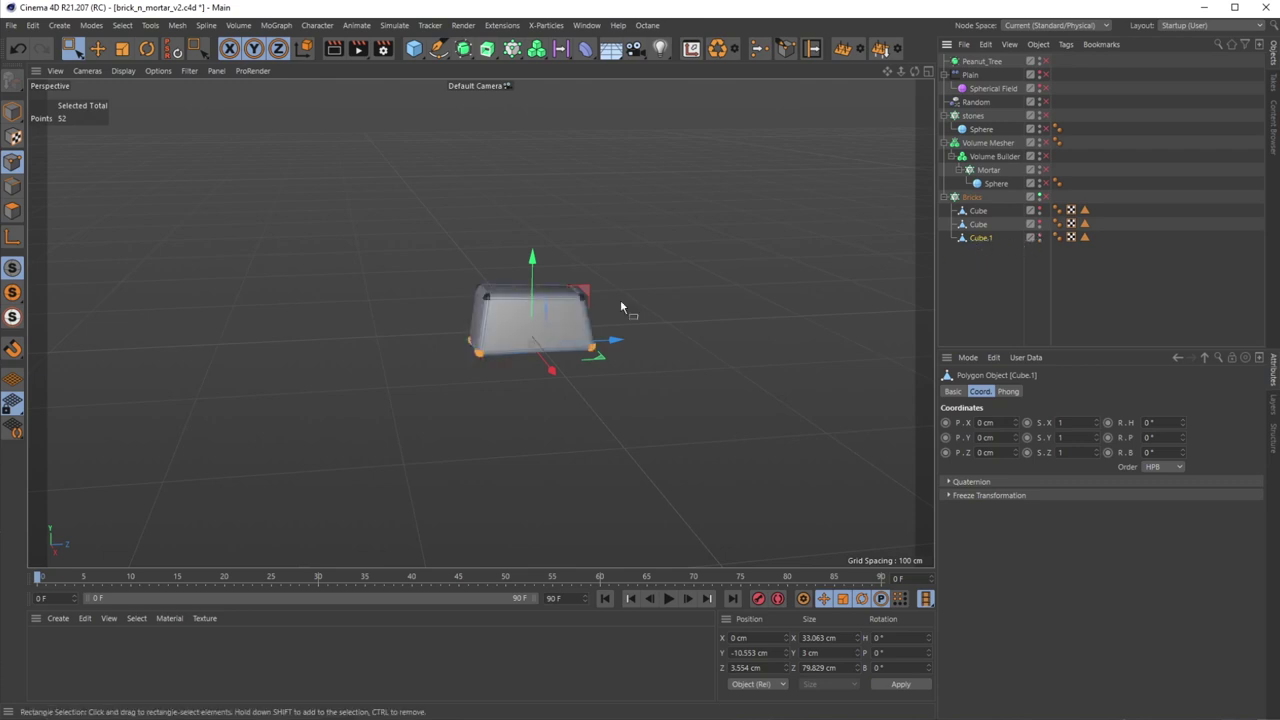
Loop-cut the duplicated brick with three evenly spaced vertical cuts along its length.
{"action": "key", "text": "k"}
{"action": "key", "text": "l"}
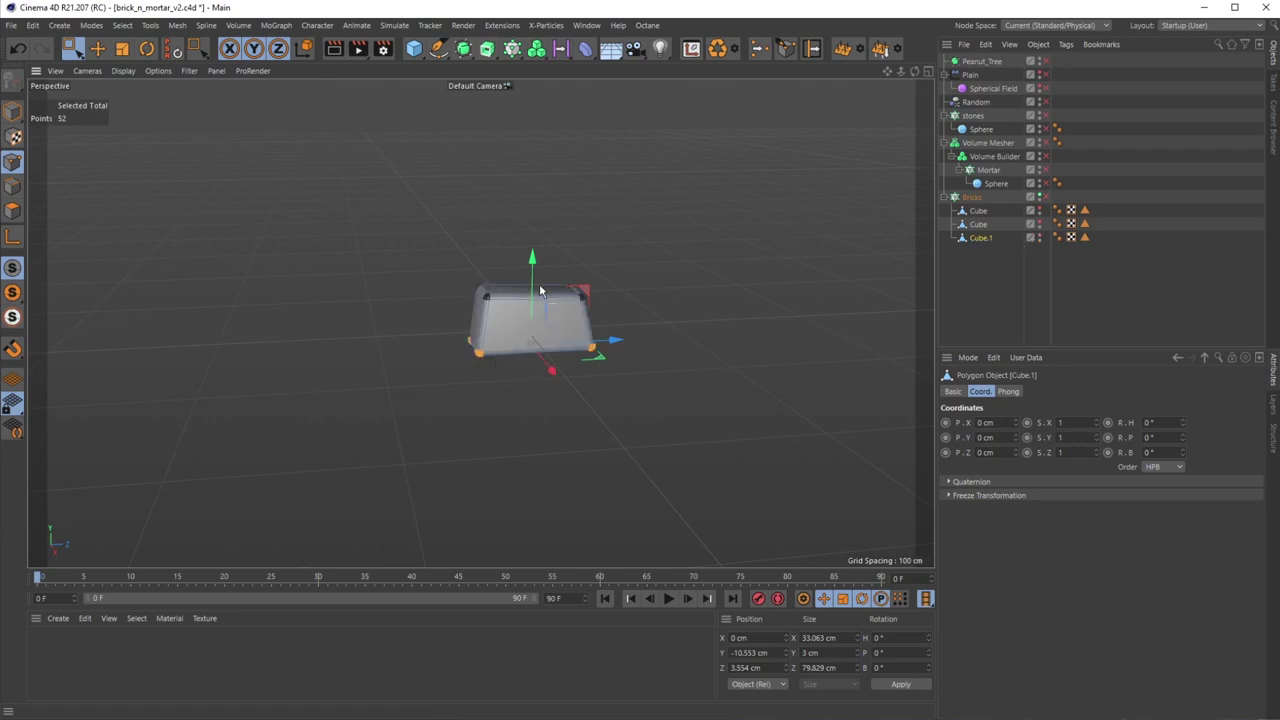
{"action": "left_click", "coordinate": [508, 310]}
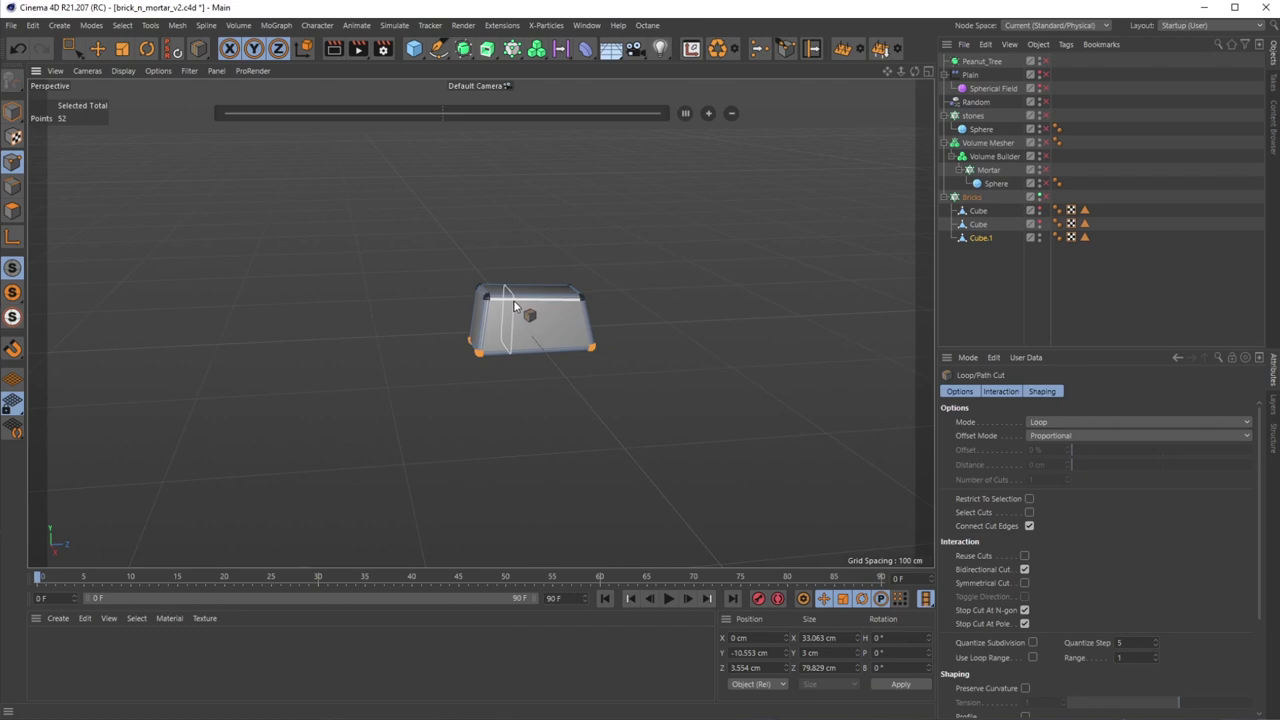
{"action": "left_click", "coordinate": [711, 116]}
{"action": "left_click", "coordinate": [711, 116]}
{"action": "left_click", "coordinate": [711, 116]}
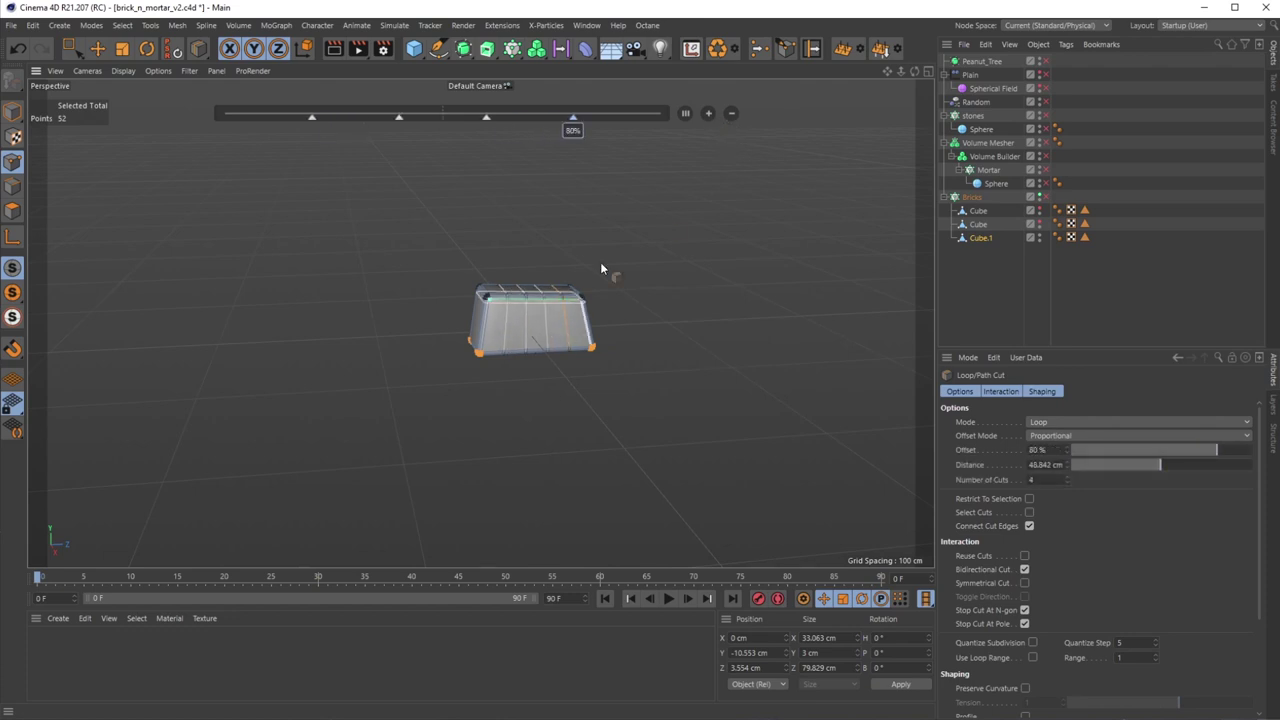
{"action": "left_click", "coordinate": [731, 118]}
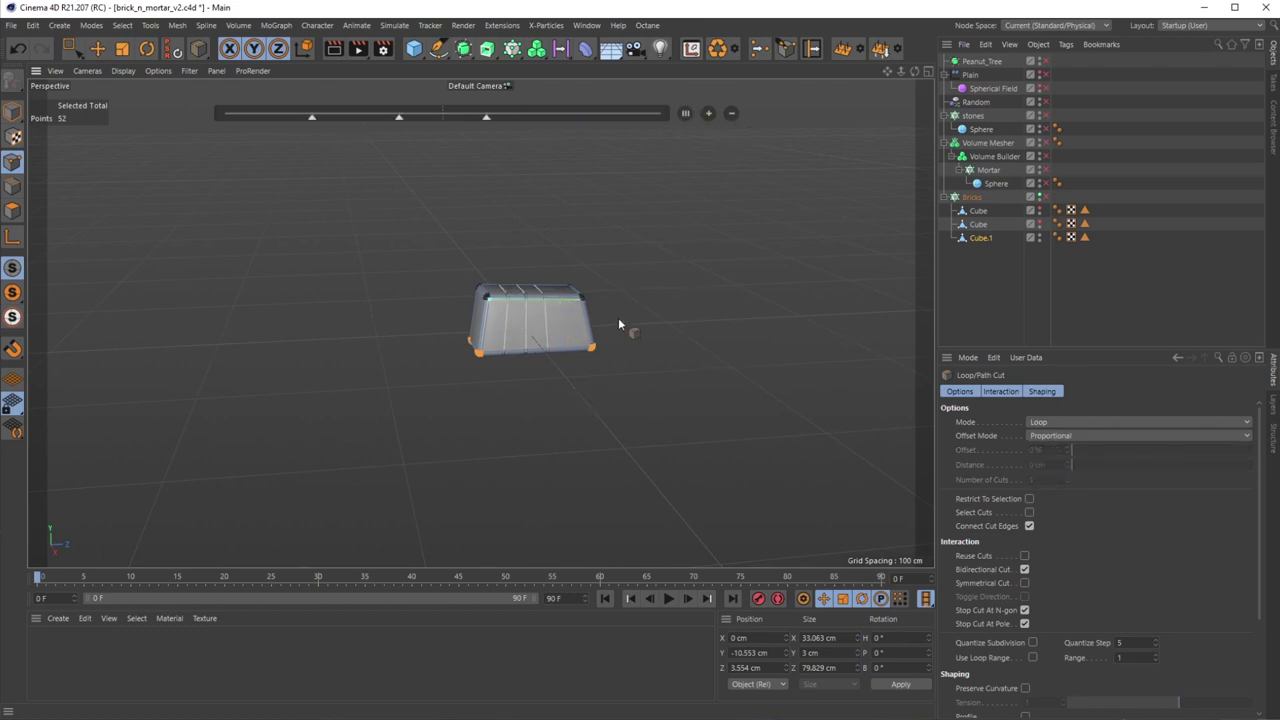
{"action": "left_click", "coordinate": [685, 113]}
Add two horizontal loop cuts around the duplicated brick.
{"action": "left_click", "coordinate": [594, 329]}
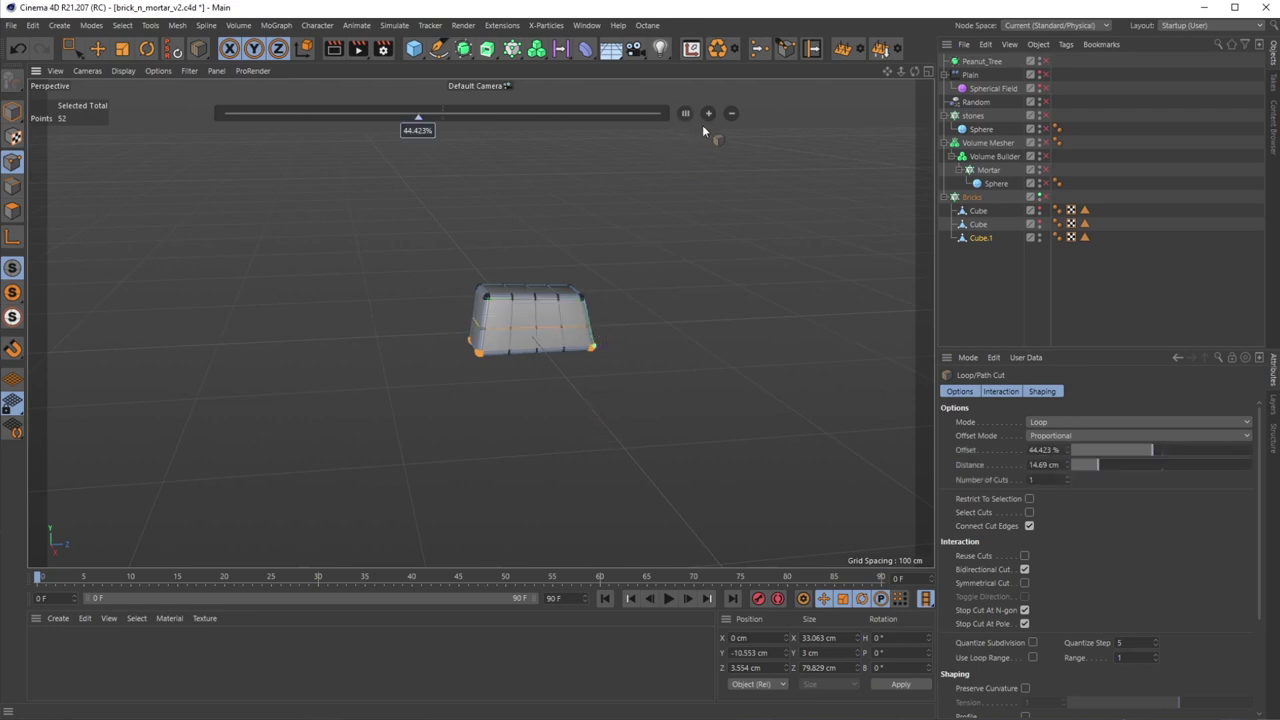
{"action": "left_click", "coordinate": [708, 114]}
{"action": "left_click", "coordinate": [708, 114]}
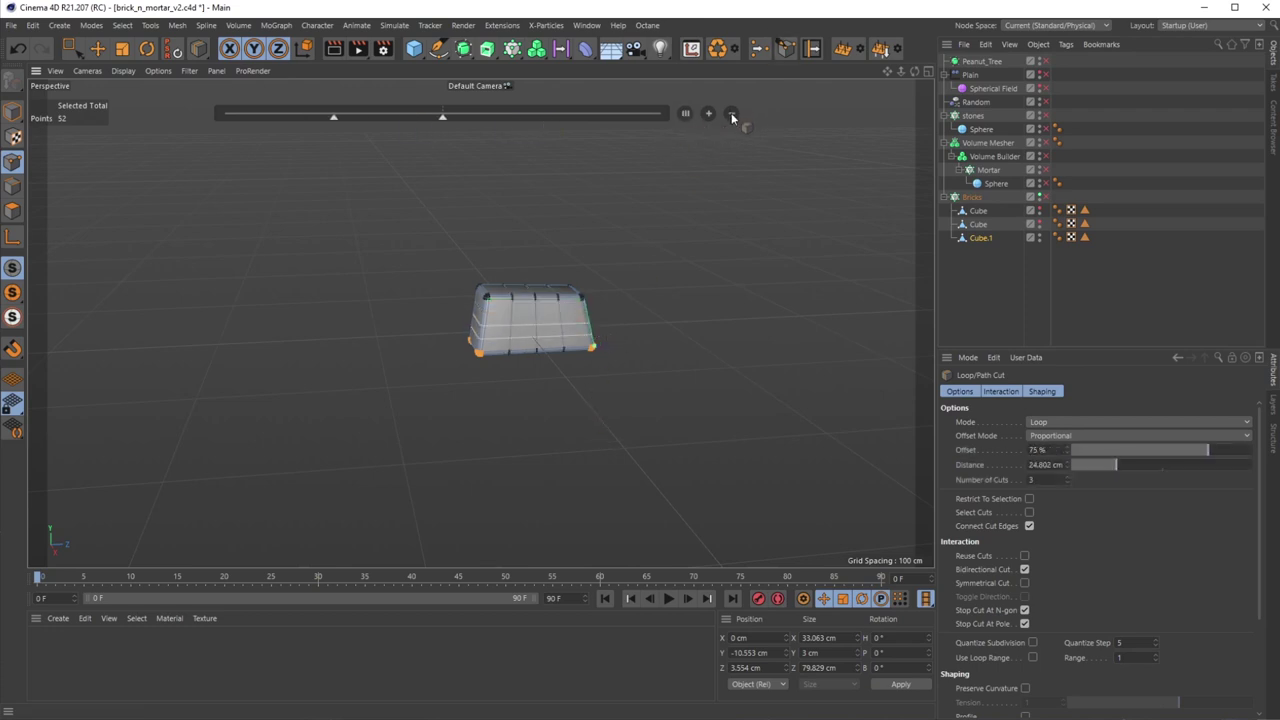
{"action": "left_click", "coordinate": [731, 113]}
In the Right view, move the brick's bottom-centre points down to form the tip of a heart.
{"action": "key", "text": "F5"}
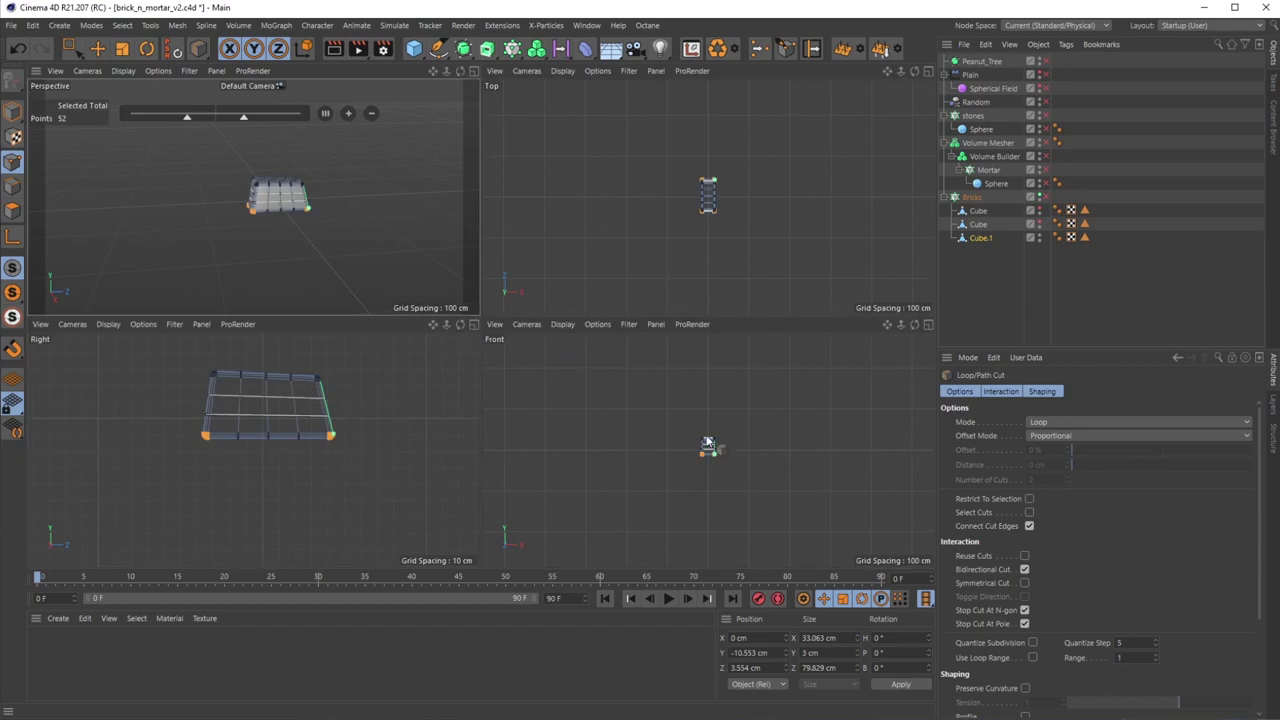
{"action": "middle_click", "coordinate": [260, 445]}
{"action": "key", "text": "0"}
{"action": "left_click_drag", "start_coordinate": [489, 285], "coordinate": [520, 303]}
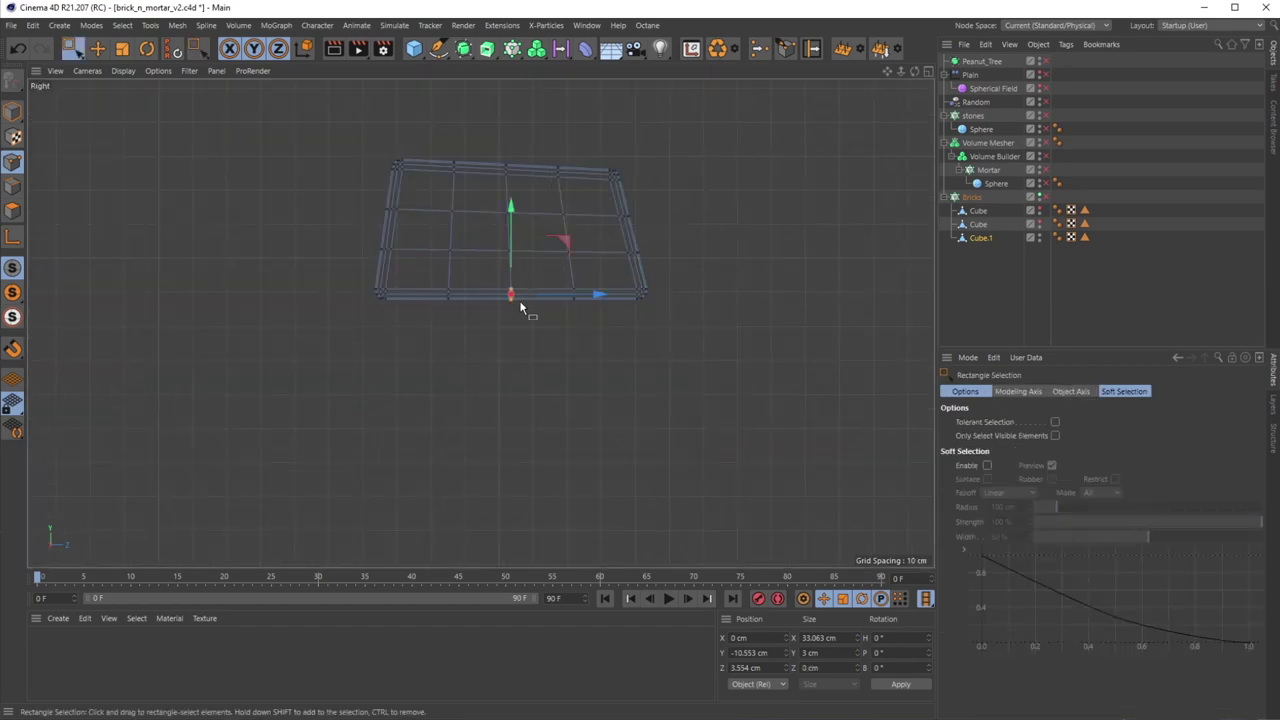
{"action": "left_click_drag", "start_coordinate": [511, 249], "coordinate": [511, 283]}
Move the brick's lower corner points up and inward and adjust the points beside the tip to shape the heart's lower half.
{"action": "mouse_move", "coordinate": [565, 712]}
{"action": "left_mouse_down"}
{"action": "mouse_move", "coordinate": [551, 172]}
{"action": "mouse_move", "coordinate": [565, 97]}
{"action": "mouse_move", "coordinate": [576, 719]}
{"action": "left_mouse_up"}
{"action": "left_click_drag", "start_coordinate": [356, 265], "coordinate": [412, 336]}
{"action": "left_click_drag", "start_coordinate": [430, 293], "coordinate": [463, 293]}
{"action": "left_click_drag", "start_coordinate": [413, 243], "coordinate": [413, 224]}
{"action": "left_click_drag", "start_coordinate": [691, 323], "coordinate": [663, 298]}
{"action": "left_click_drag", "start_coordinate": [613, 242], "coordinate": [610, 226]}
{"action": "left_click_drag", "start_coordinate": [668, 277], "coordinate": [657, 277]}
{"action": "left_click_drag", "start_coordinate": [564, 276], "coordinate": [589, 322]}
{"action": "left_click_drag", "start_coordinate": [579, 252], "coordinate": [579, 262]}
{"action": "left_click_drag", "start_coordinate": [619, 308], "coordinate": [605, 308]}
Move the brick's upper corner points down and the left ones inward to round the heart's top lobes.
{"action": "left_click_drag", "start_coordinate": [362, 183], "coordinate": [404, 225]}
{"action": "left_click_drag", "start_coordinate": [363, 143], "coordinate": [428, 193]}
{"action": "left_click_drag", "start_coordinate": [398, 117], "coordinate": [407, 134]}
{"action": "left_click_drag", "start_coordinate": [446, 179], "coordinate": [456, 186]}
{"action": "left_click_drag", "start_coordinate": [590, 150], "coordinate": [650, 184]}
{"action": "left_click_drag", "start_coordinate": [601, 115], "coordinate": [601, 124]}
Pull the top-centre points down into the heart's notch, move the side points inward, and return to the Perspective view.
{"action": "left_click_drag", "start_coordinate": [493, 131], "coordinate": [528, 202]}
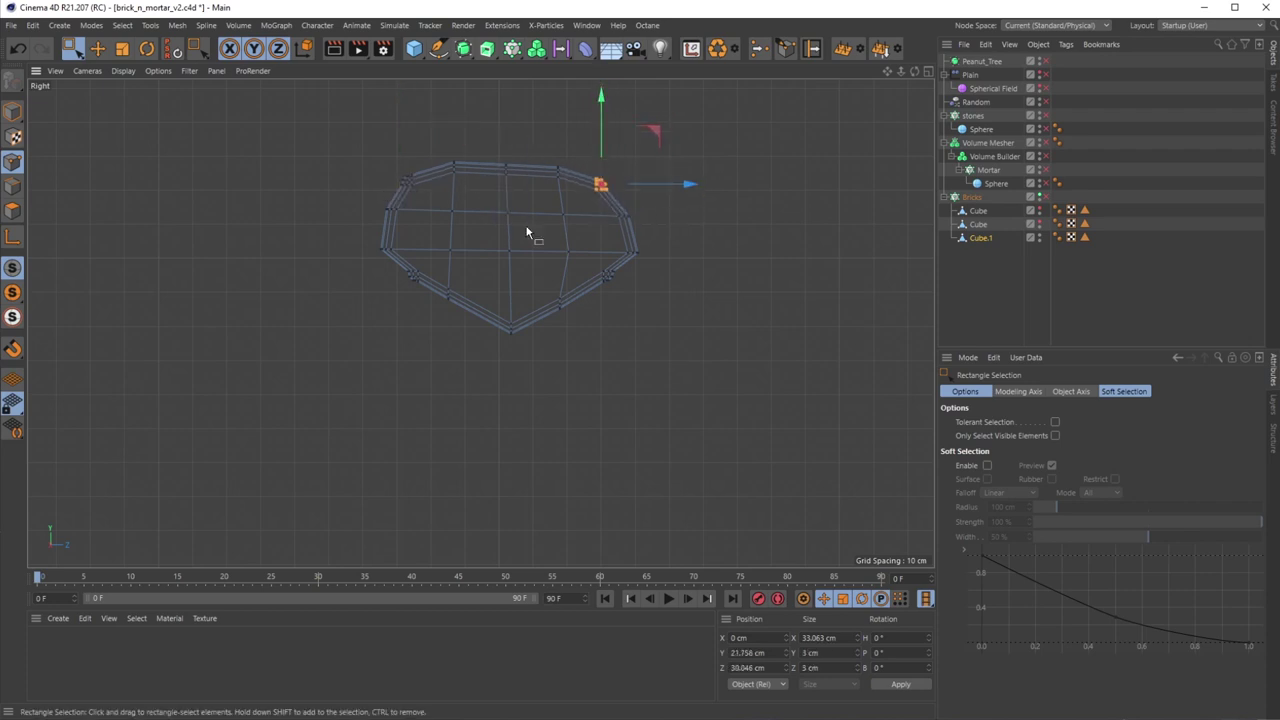
{"action": "left_click_drag", "start_coordinate": [508, 112], "coordinate": [510, 219]}
{"action": "left_click_drag", "start_coordinate": [368, 233], "coordinate": [421, 265]}
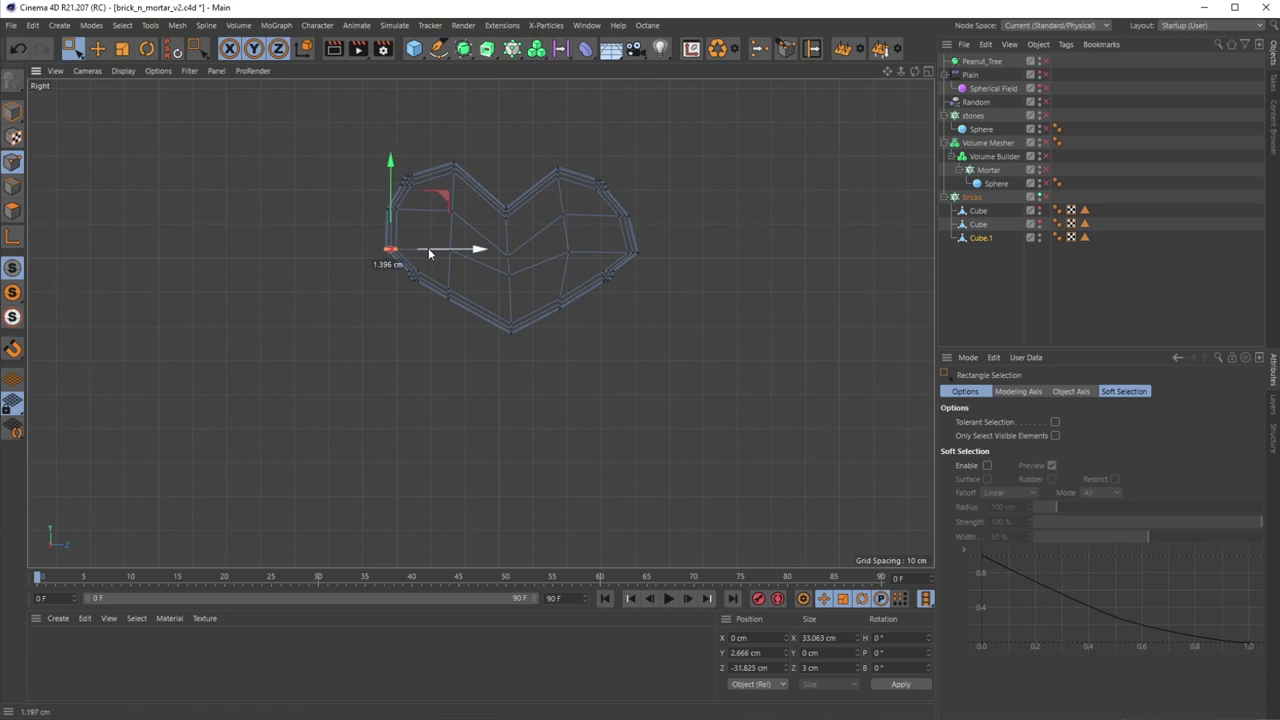
{"action": "left_click_drag", "start_coordinate": [605, 240], "coordinate": [648, 278]}
{"action": "left_click_drag", "start_coordinate": [606, 234], "coordinate": [668, 258]}
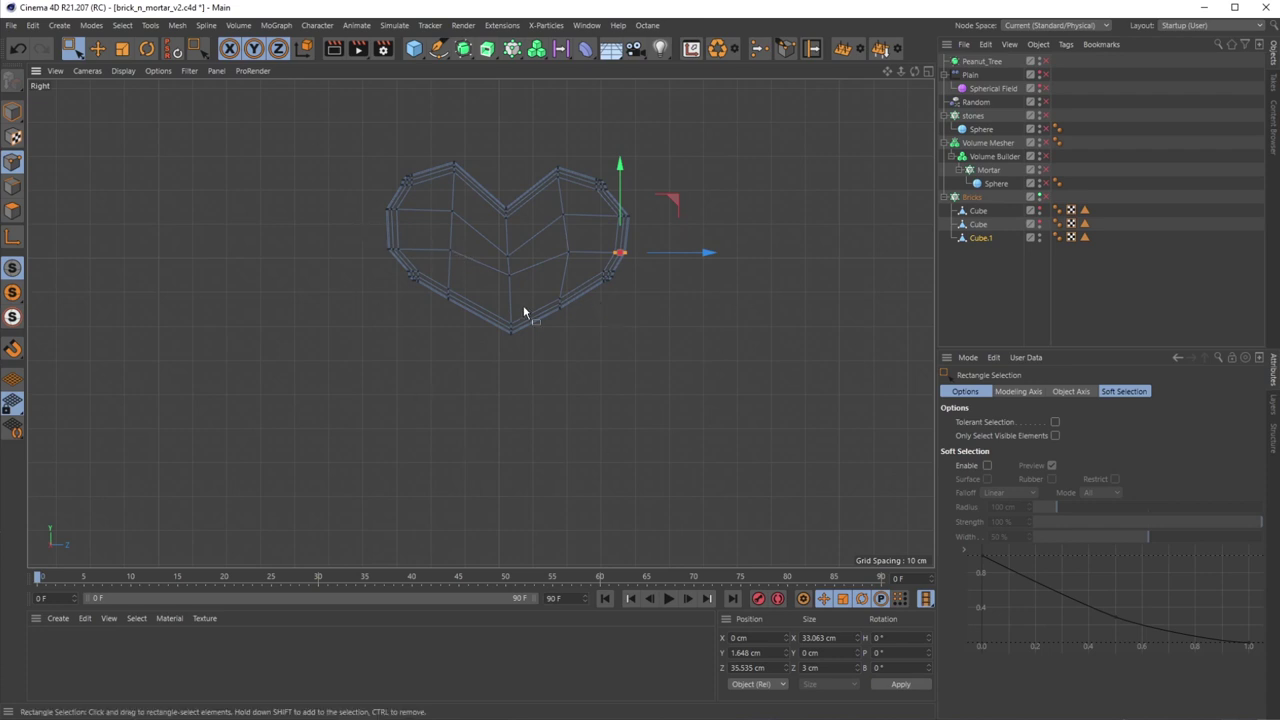
{"action": "middle_click", "coordinate": [569, 310]}
{"action": "middle_click", "coordinate": [328, 200]}
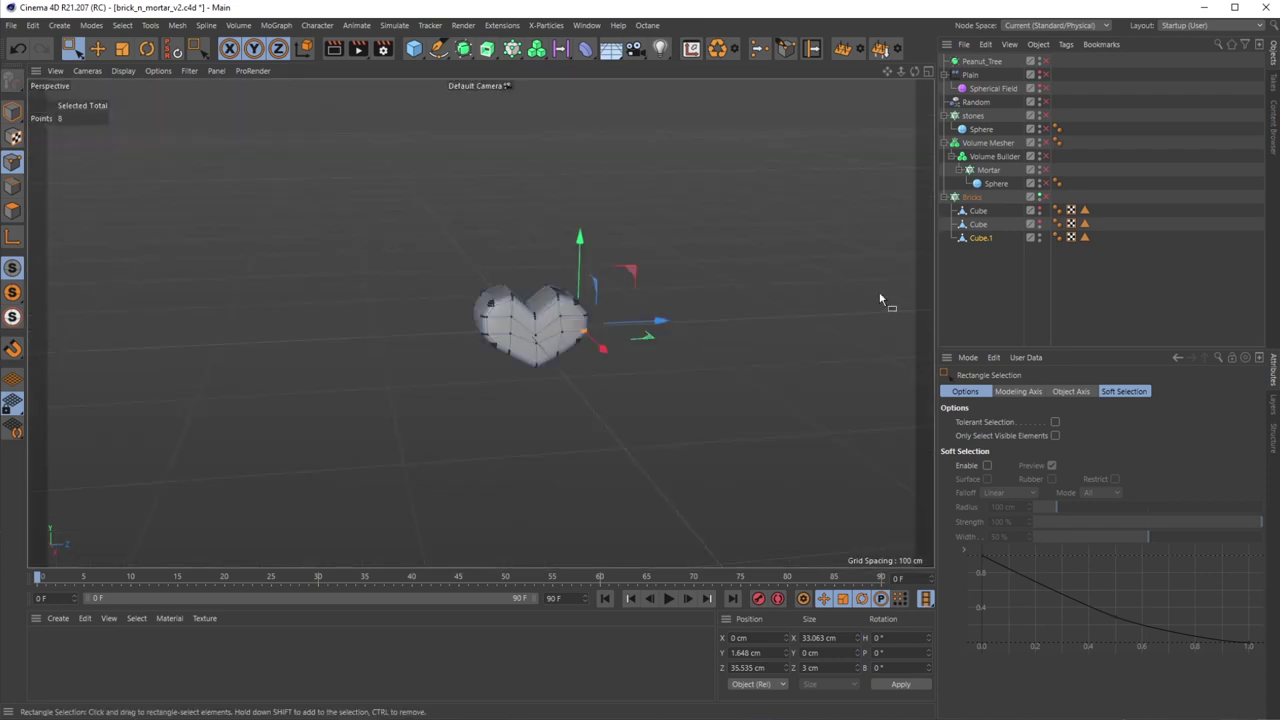
Re-enable the bricks, mortar, stones and effectors, and inspect the wall with the heart-shaped bricks.
{"action": "left_click", "coordinate": [1042, 199]}
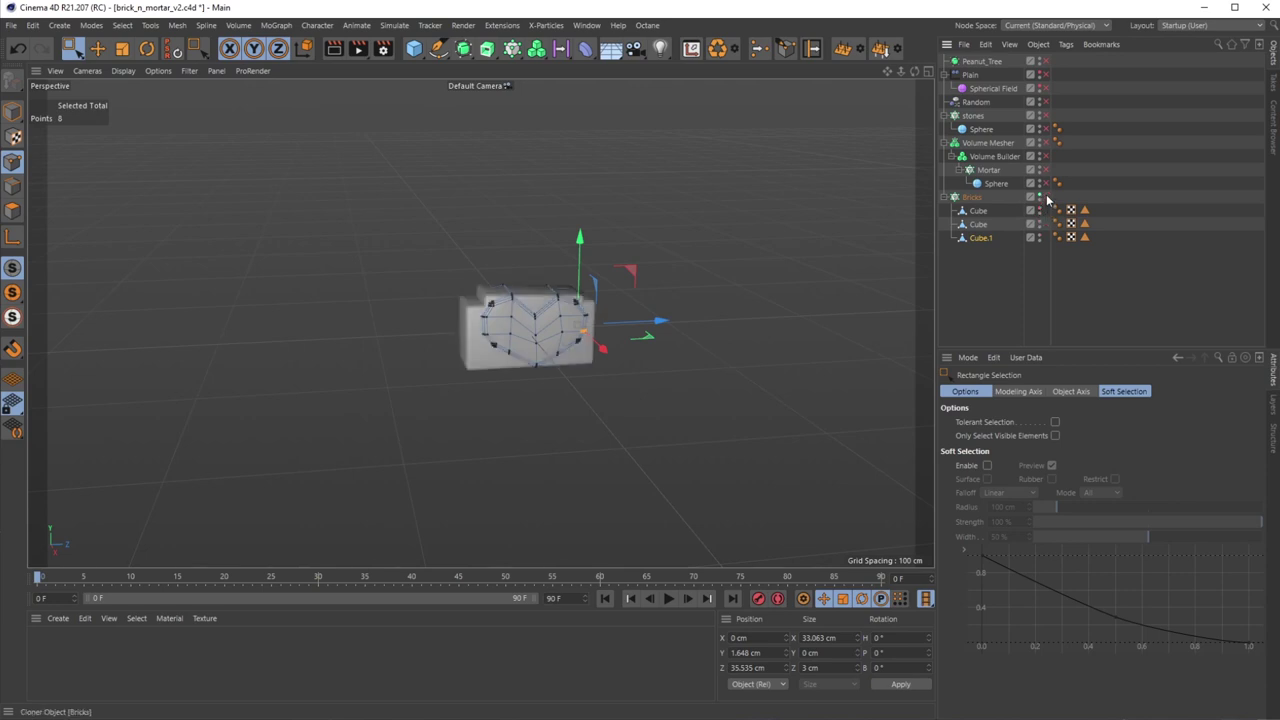
{"action": "left_click", "coordinate": [1057, 183]}
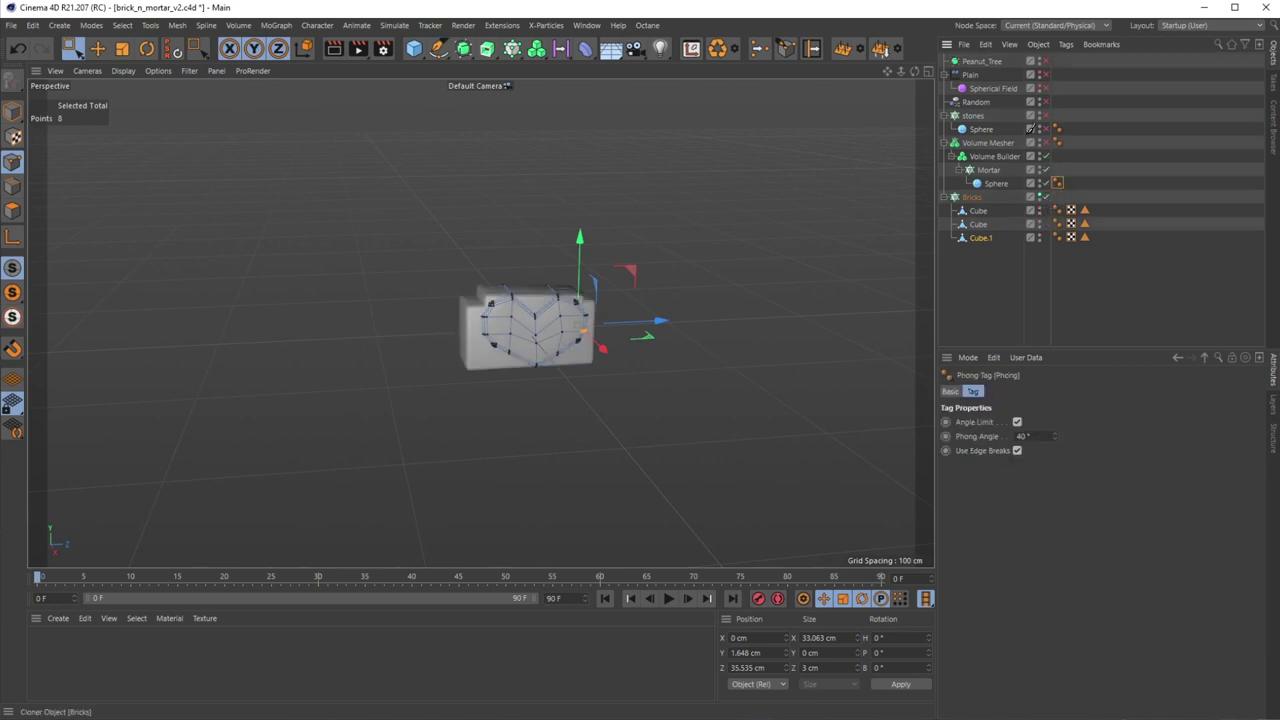
{"action": "left_click_drag", "start_coordinate": [1038, 155], "coordinate": [1022, 6]}
{"action": "left_click", "coordinate": [1014, 302]}
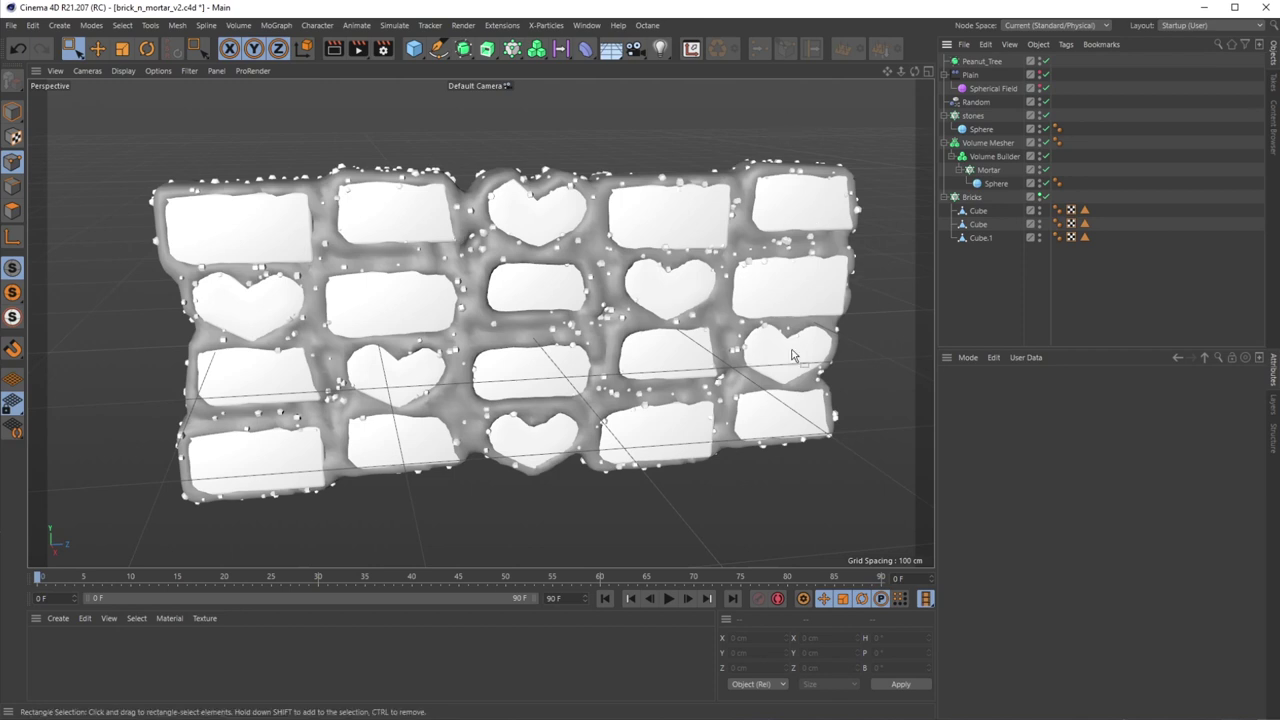
{"action": "left_click_drag", "start_coordinate": [518, 305], "coordinate": [483, 262], "text": "alt"}
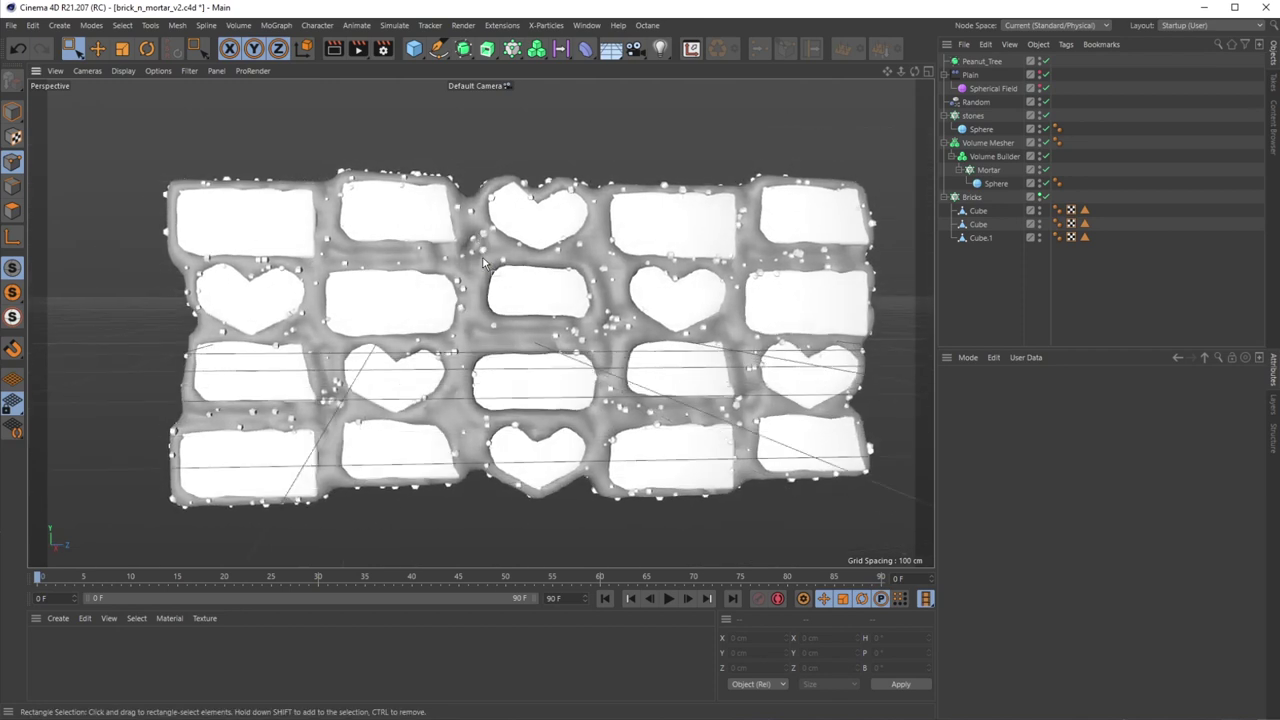
{"action": "left_click_drag", "start_coordinate": [468, 290], "coordinate": [566, 267], "text": "alt"}
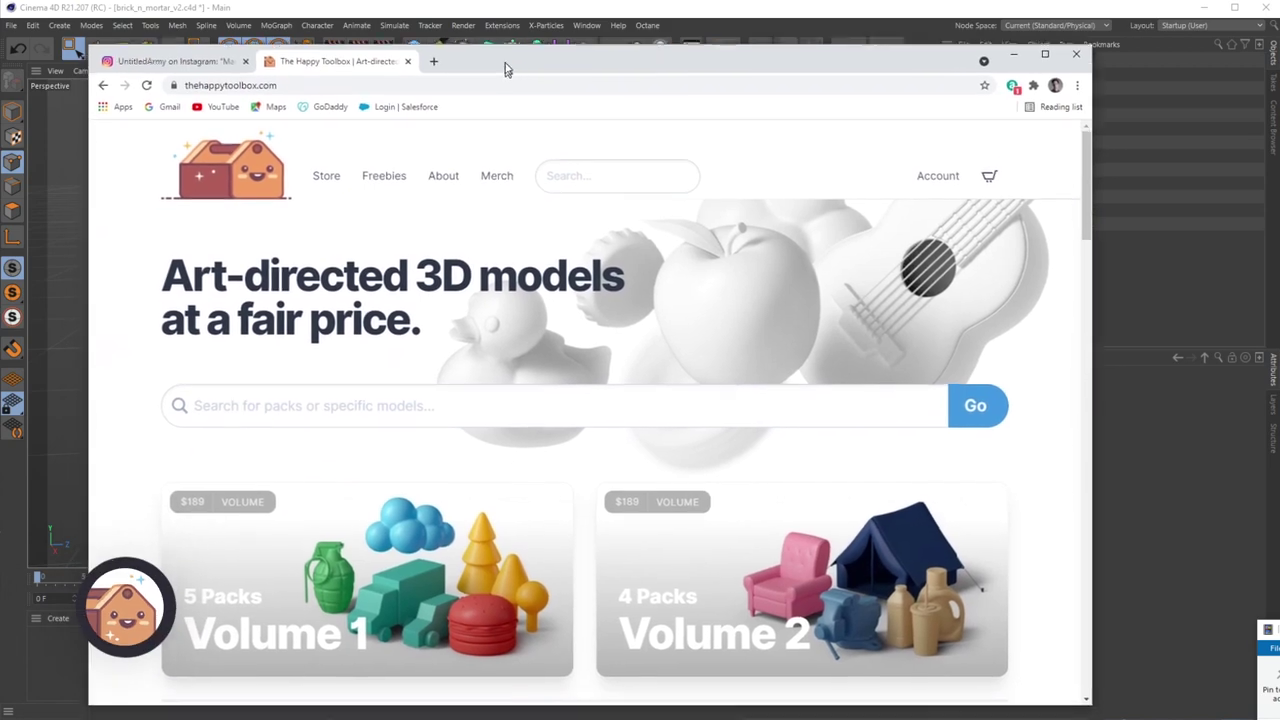
Browse the model packs on The Happy Toolbox website in the browser and open its Freebies page.
{"action": "scroll", "coordinate": [276, 442], "scroll_direction": "down", "scroll_amount": 4}
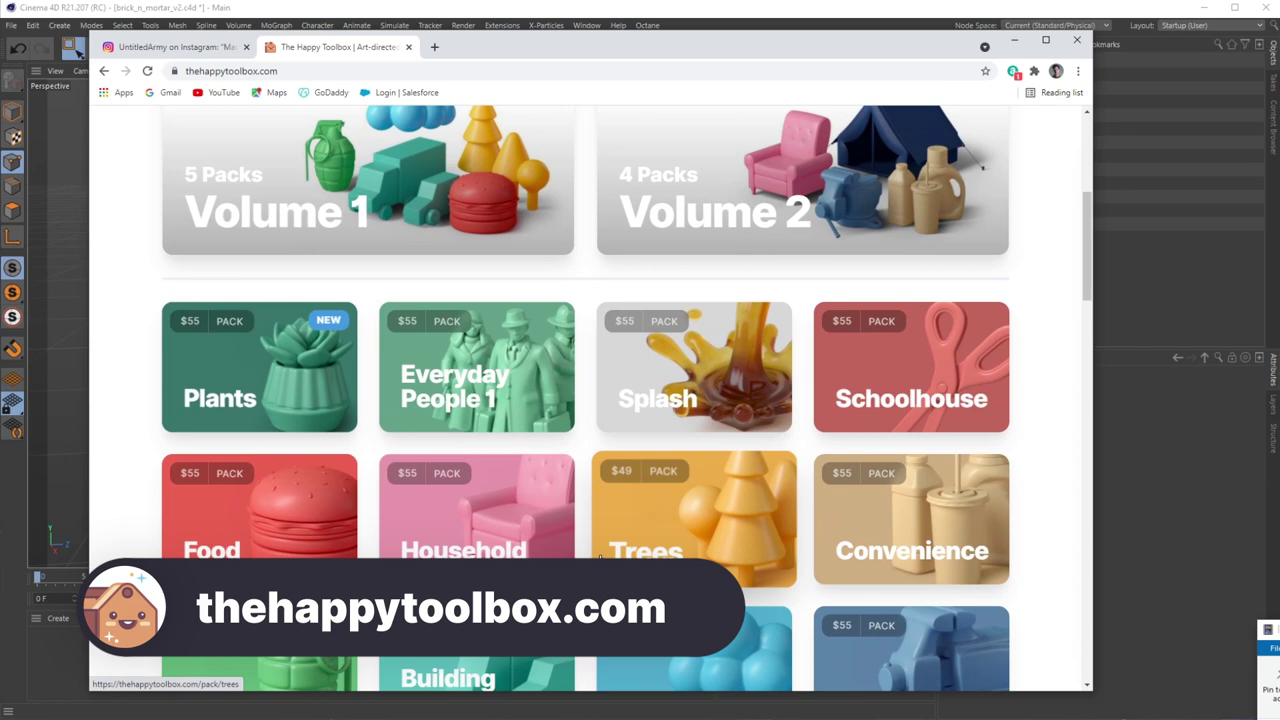
{"action": "scroll", "coordinate": [514, 471], "scroll_direction": "down", "scroll_amount": 2}
{"action": "scroll", "coordinate": [318, 127], "scroll_direction": "up", "scroll_amount": 6}
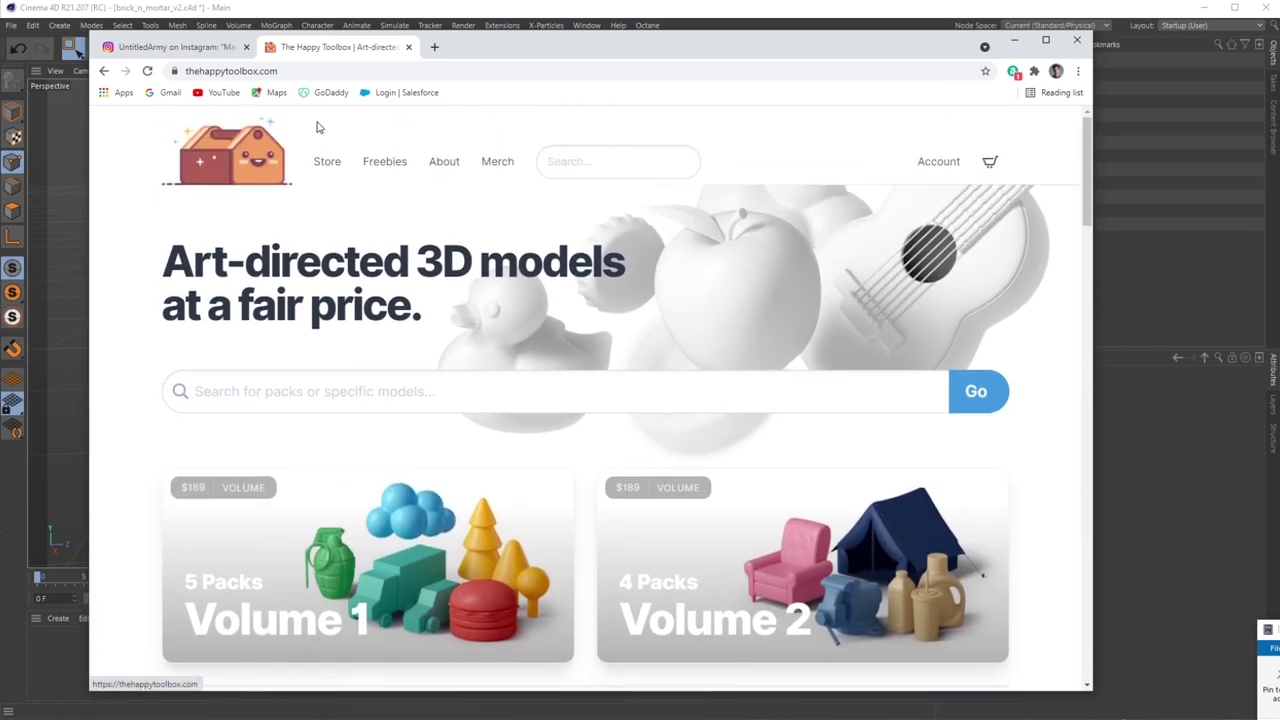
{"action": "left_click", "coordinate": [380, 162]}
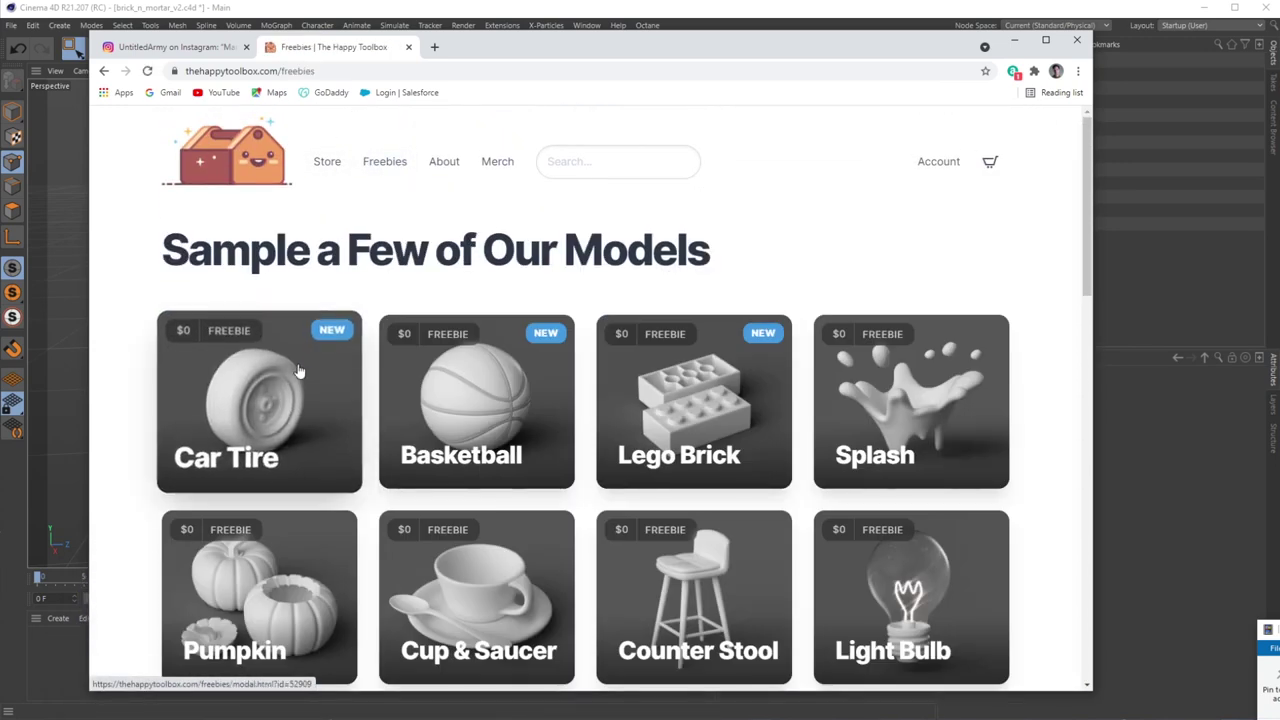